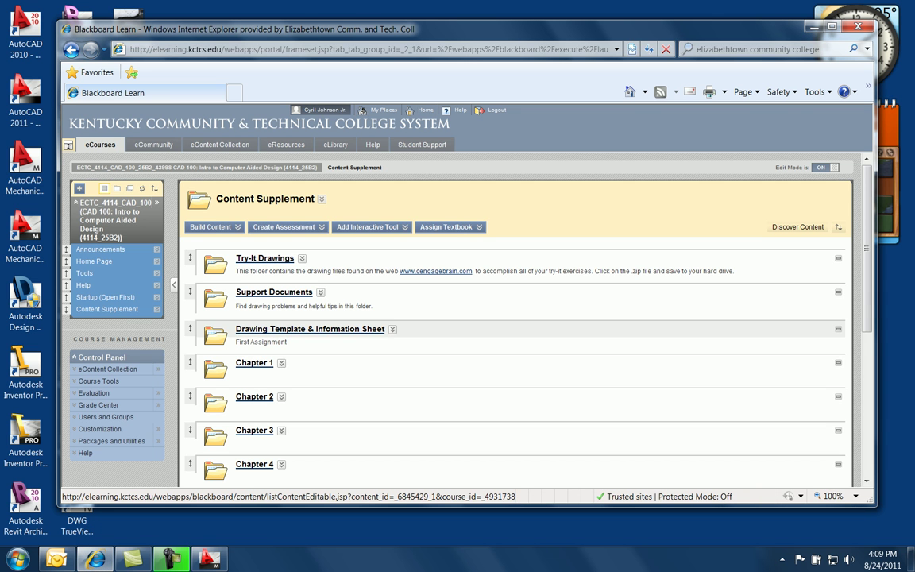
Step: Open the Instruction(s) folder under Drawing Template & Information Sheet, then switch to AutoCAD Mechanical 2011
{"action": "left_click", "coordinate": [309, 328]}
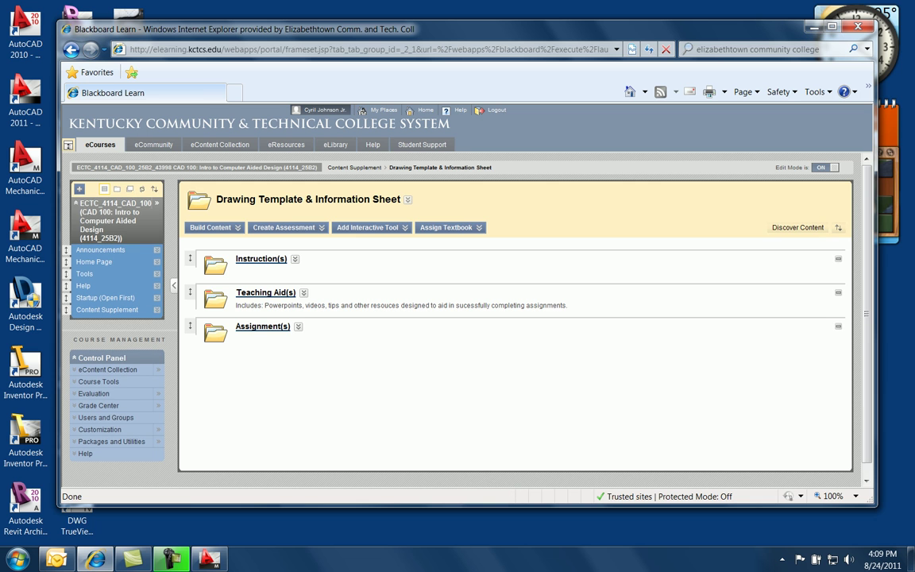
{"action": "left_click", "coordinate": [260, 259]}
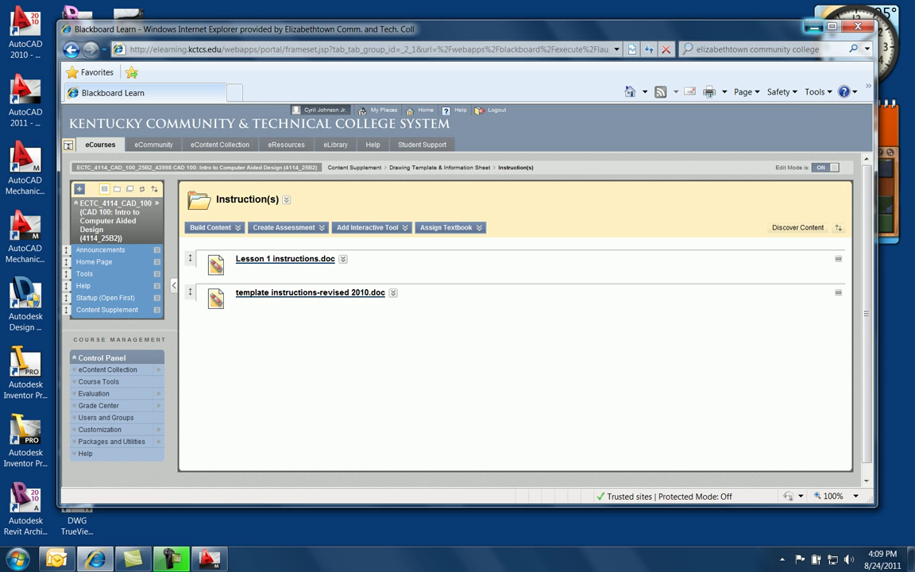
{"action": "left_click", "coordinate": [814, 26]}
{"action": "mouse_move", "coordinate": [209, 559]}
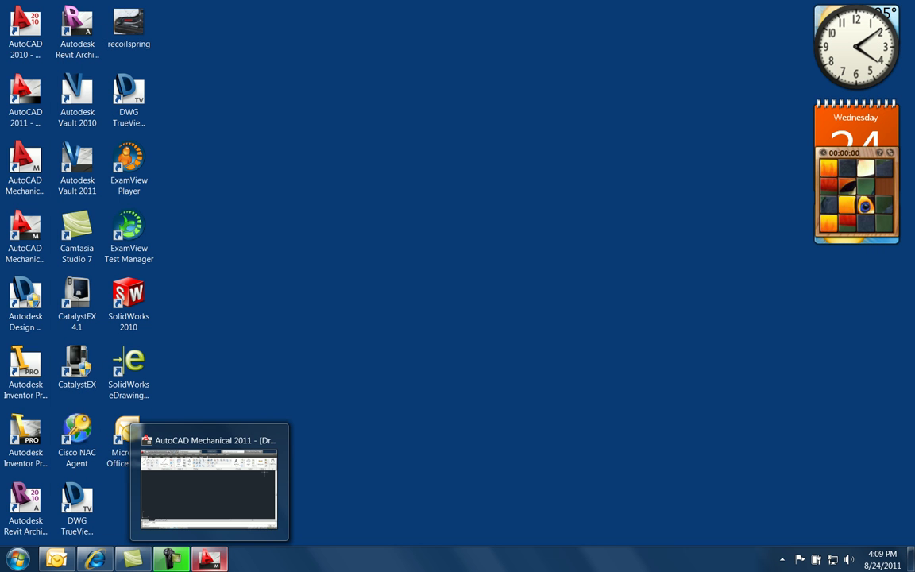
{"action": "left_click", "coordinate": [208, 484]}
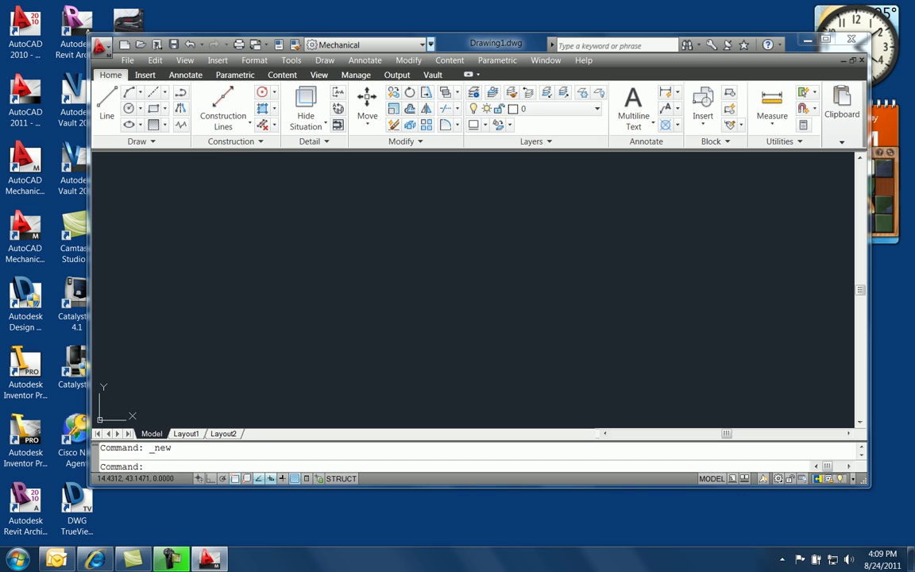
Step: Hide the menu bar and show it again
{"action": "left_click", "coordinate": [430, 44]}
{"action": "scroll", "coordinate": [485, 239], "scroll_direction": "down", "scroll_amount": 1}
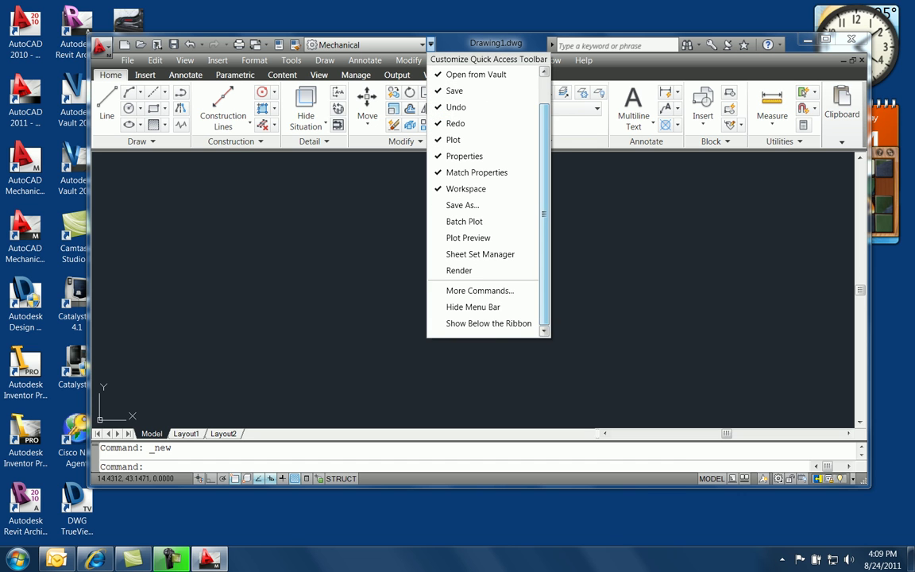
{"action": "left_click", "coordinate": [476, 306]}
{"action": "left_click", "coordinate": [430, 45]}
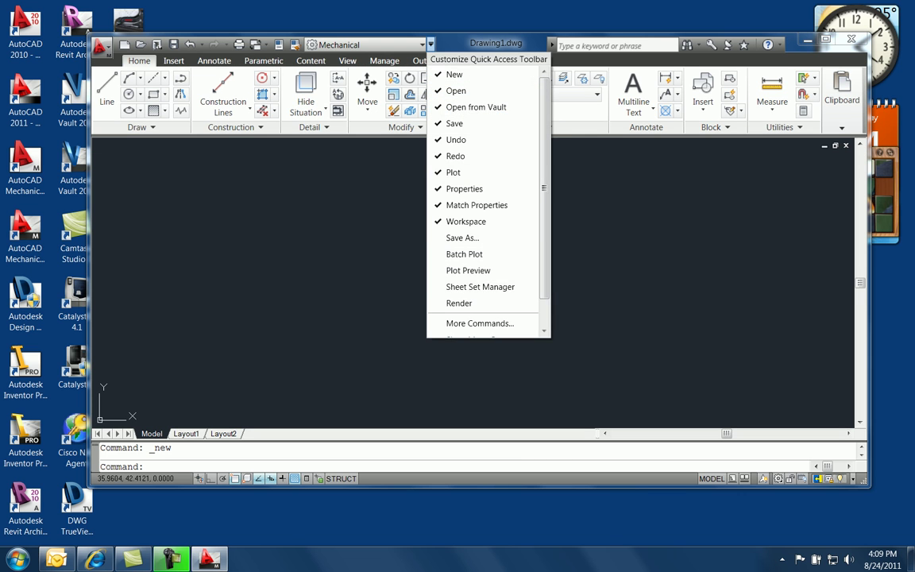
{"action": "scroll", "coordinate": [484, 238], "scroll_direction": "down", "scroll_amount": 1}
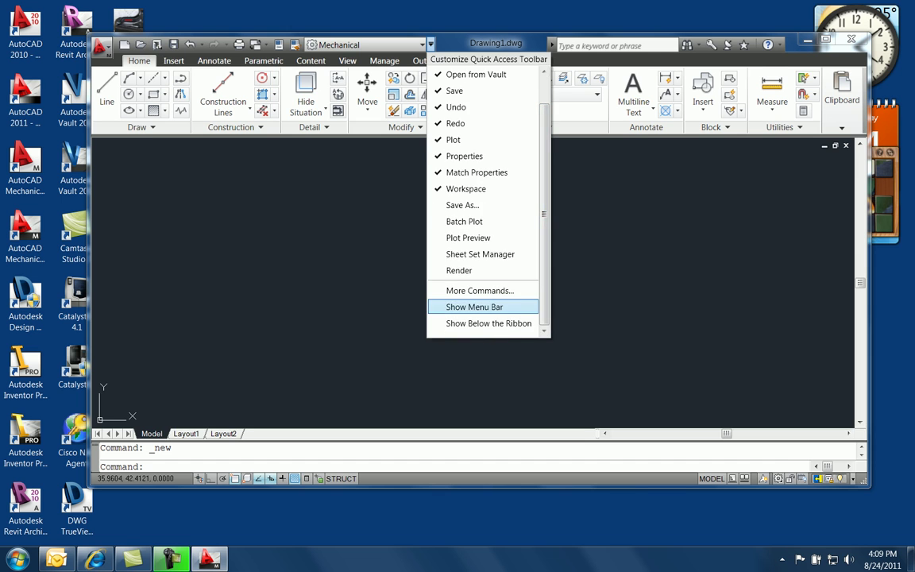
{"action": "left_click", "coordinate": [477, 307]}
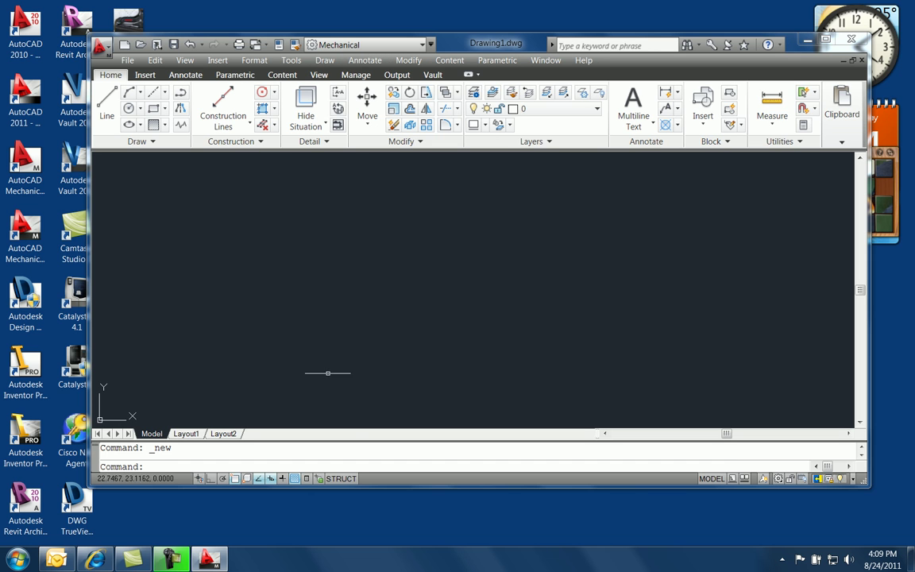
Step: Create a new drawing from the acad template
{"action": "key", "text": "alt+f"}
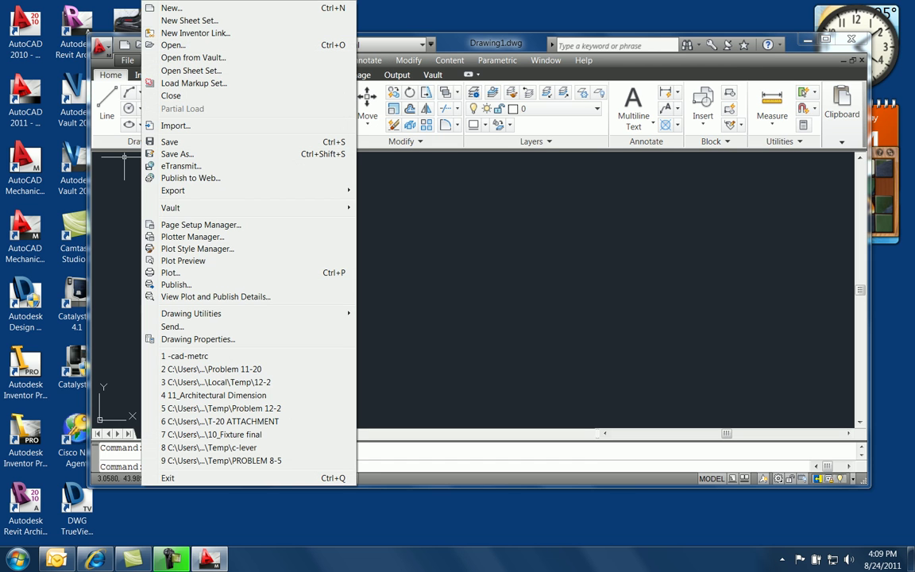
{"action": "key", "text": "Return"}
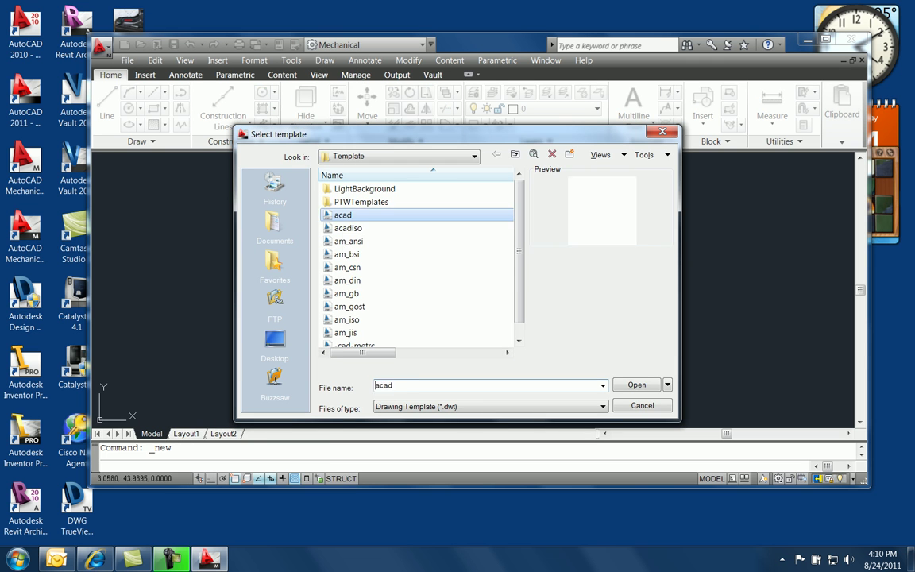
{"action": "double_click", "coordinate": [343, 214]}
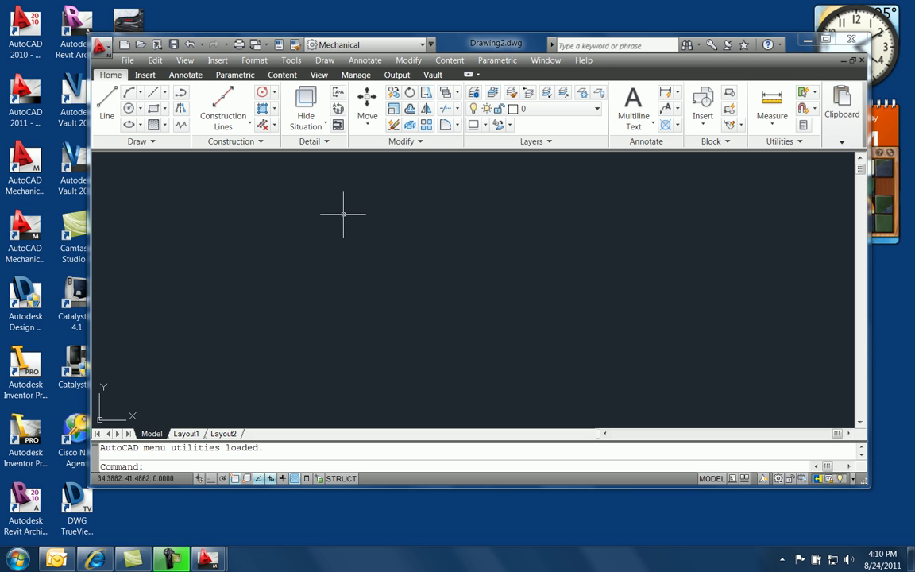
Step: Set the drawing units' length precision to 0.00, keeping Inches as the insertion scale
{"action": "left_click", "coordinate": [254, 60]}
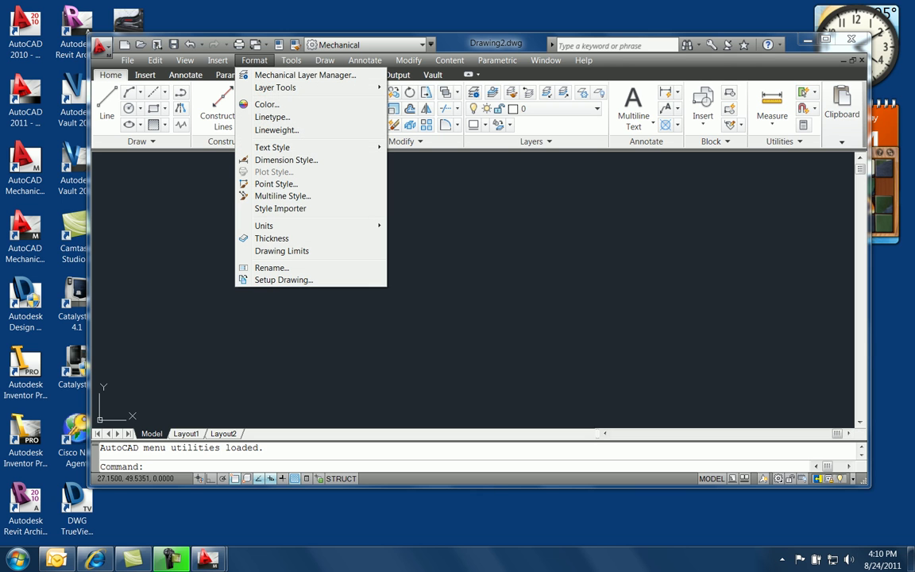
{"action": "mouse_move", "coordinate": [301, 226]}
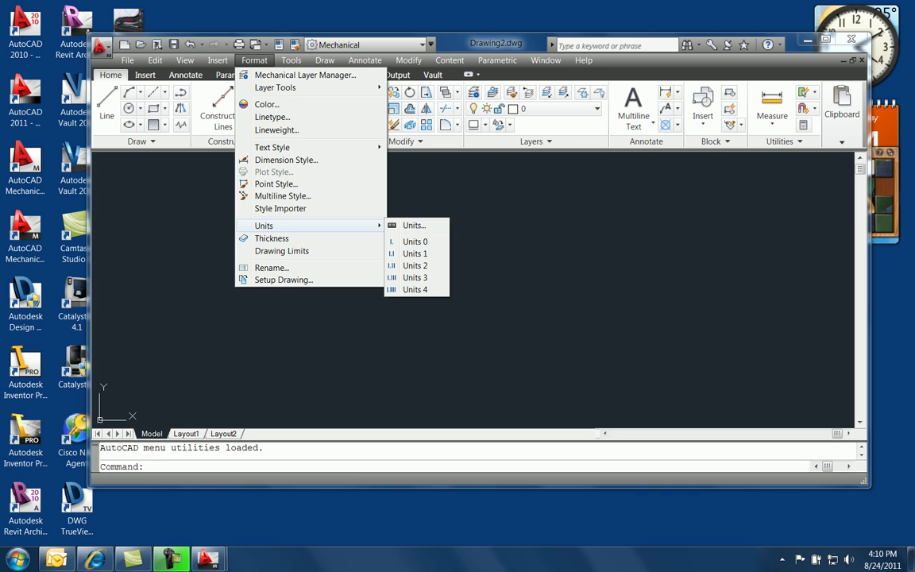
{"action": "left_click", "coordinate": [413, 225]}
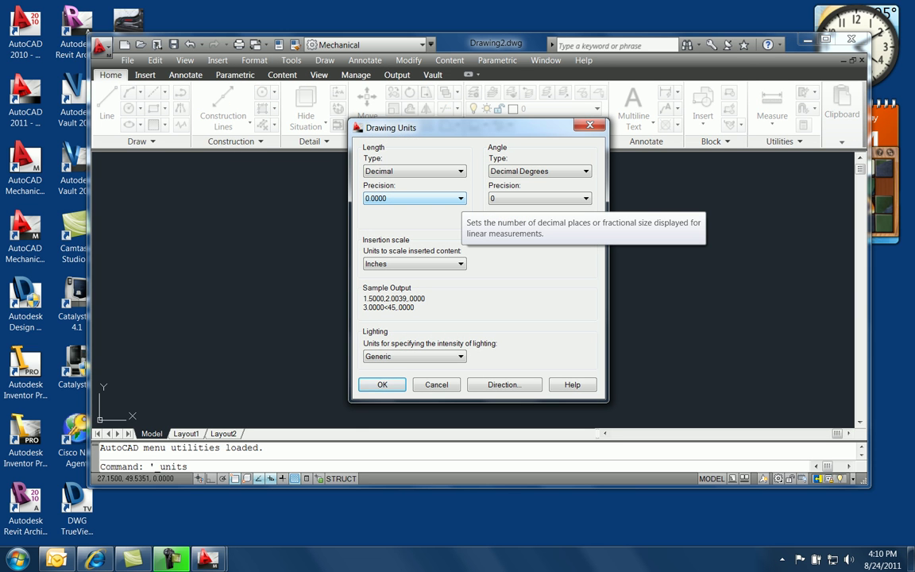
{"action": "left_click", "coordinate": [413, 198]}
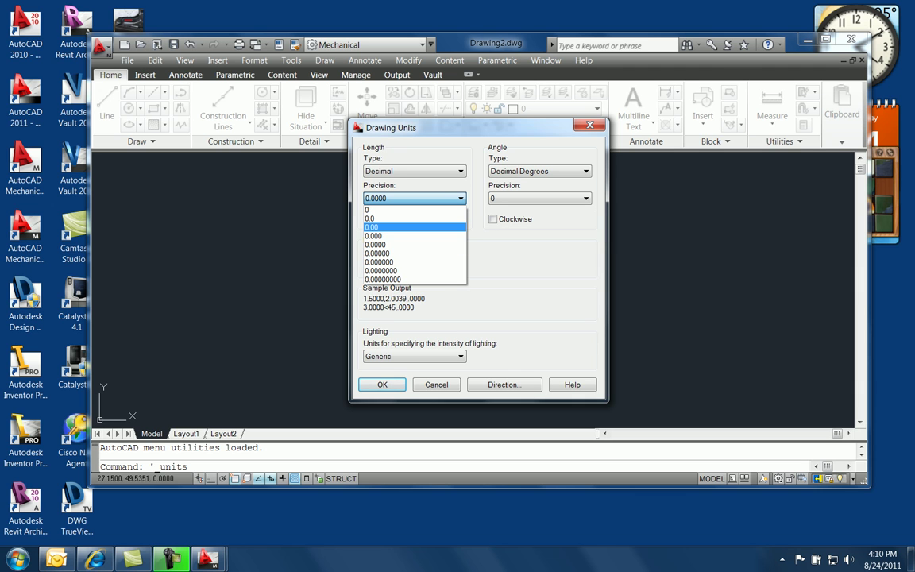
{"action": "left_click", "coordinate": [377, 228]}
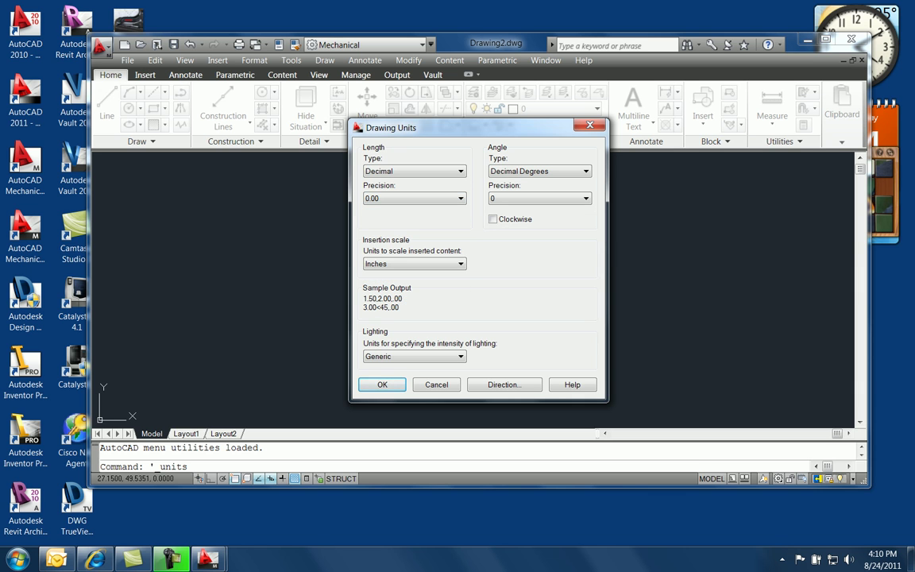
{"action": "left_click", "coordinate": [413, 263]}
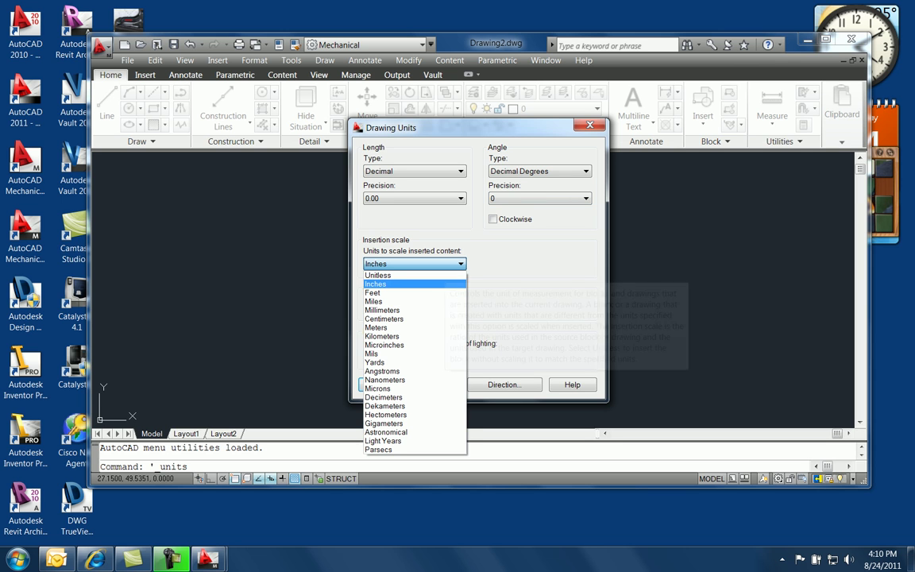
{"action": "key", "text": "Escape"}
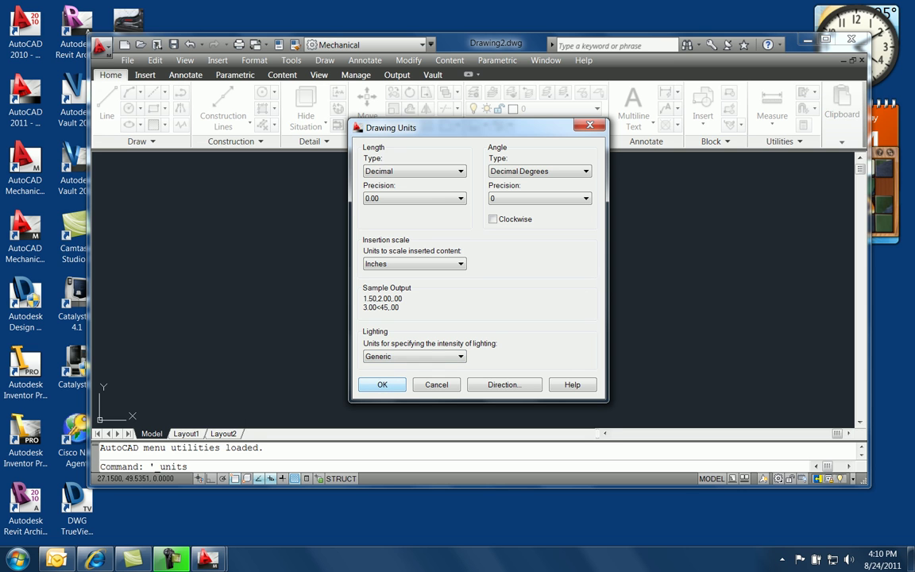
{"action": "left_click", "coordinate": [382, 385]}
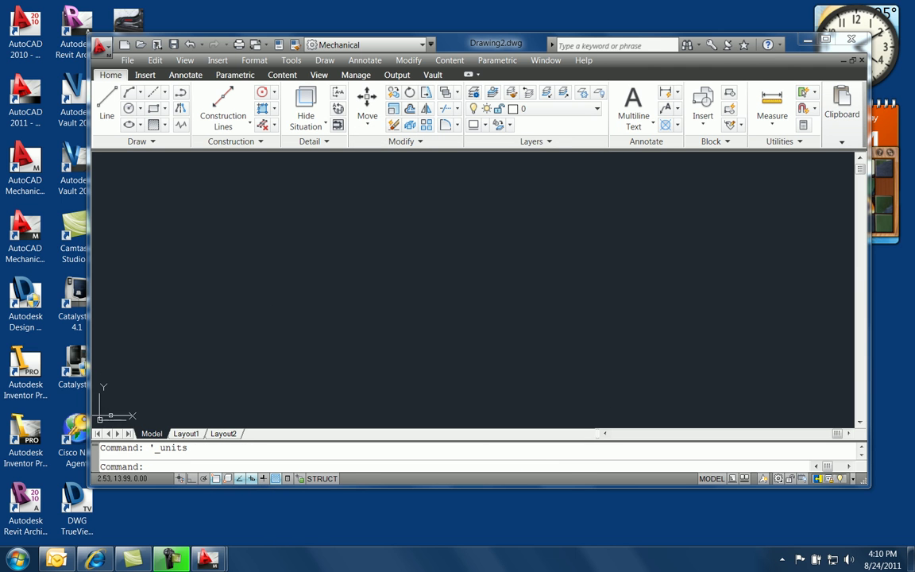
Step: Turn off the display of the UCS icon in model space
{"action": "left_click", "coordinate": [184, 61]}
{"action": "mouse_move", "coordinate": [205, 234]}
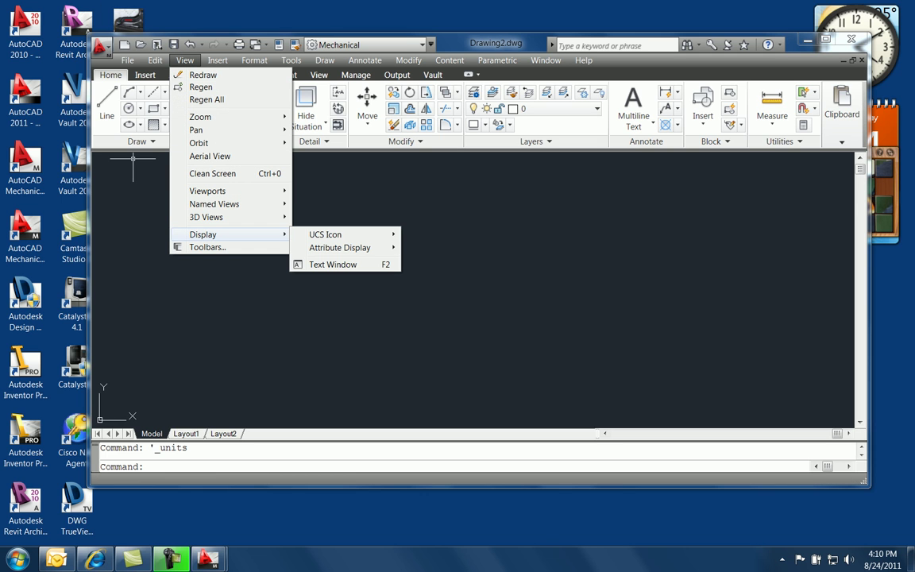
{"action": "mouse_move", "coordinate": [342, 235]}
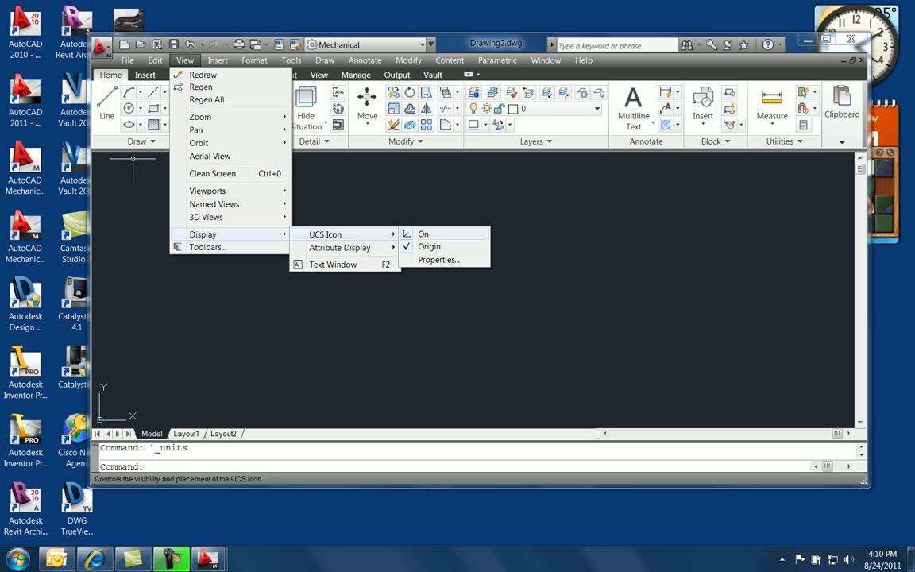
{"action": "left_click", "coordinate": [424, 233]}
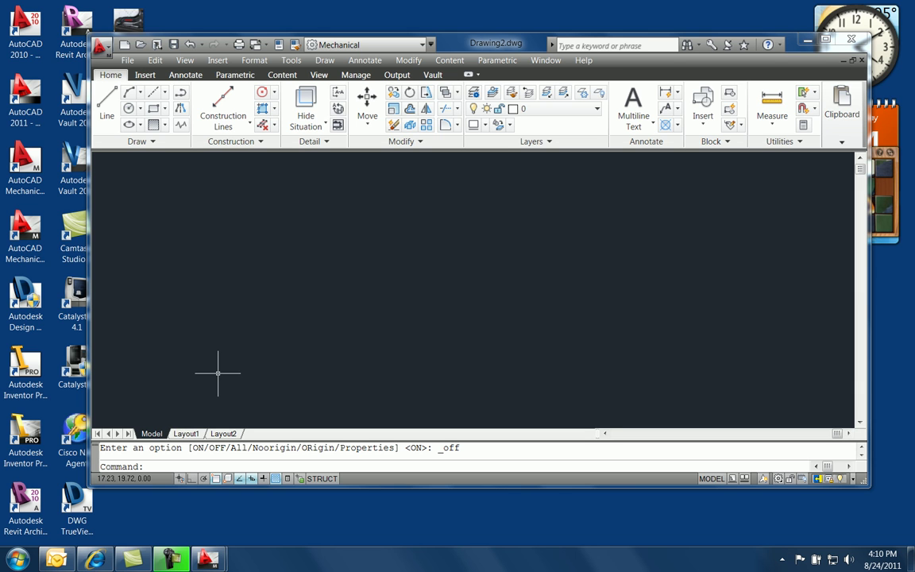
Step: Set the model space limits with the default 0,0 lower-left corner and 12,9 as the upper-right corner
{"action": "type", "text": "limits"}
{"action": "key", "text": "Return"}
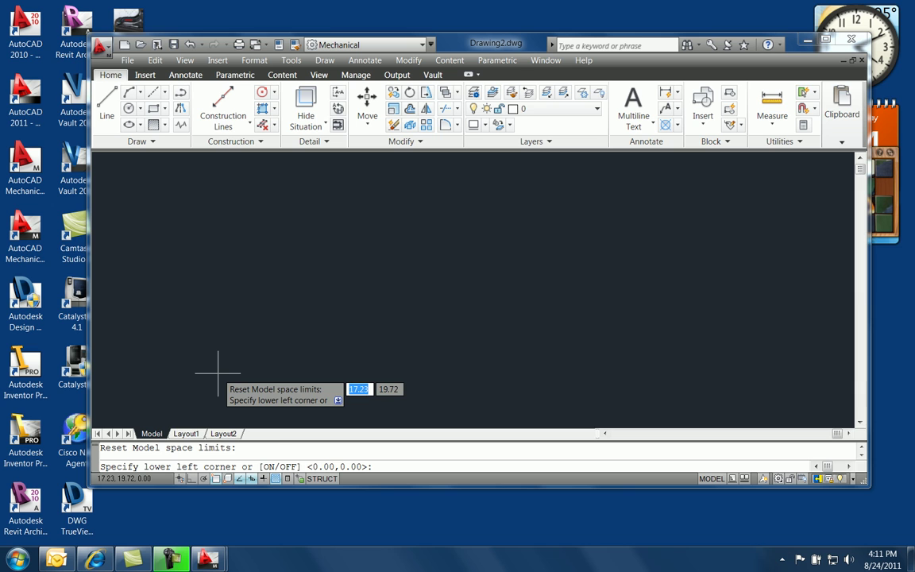
{"action": "key", "text": "Return"}
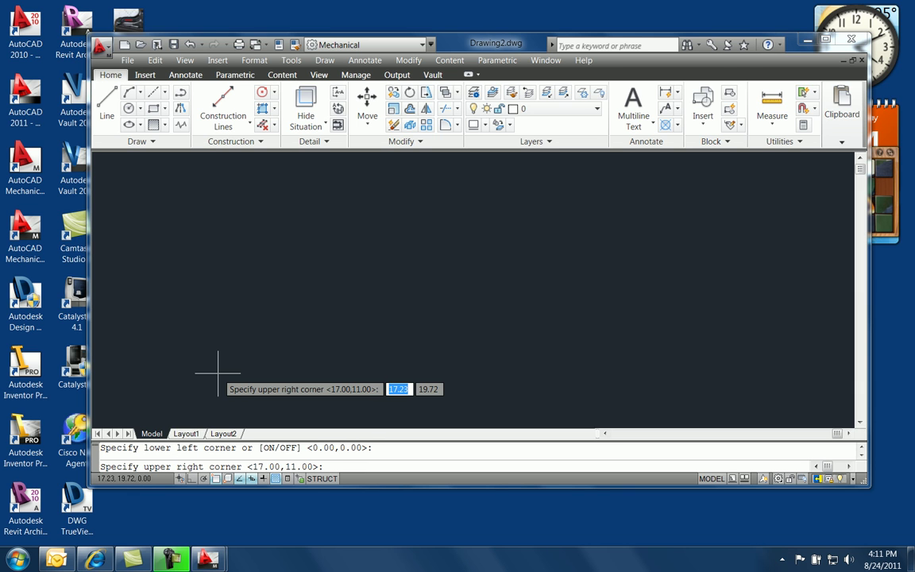
{"action": "type", "text": "12"}
{"action": "key", "text": "Tab"}
{"action": "type", "text": "9"}
{"action": "key", "text": "Return"}
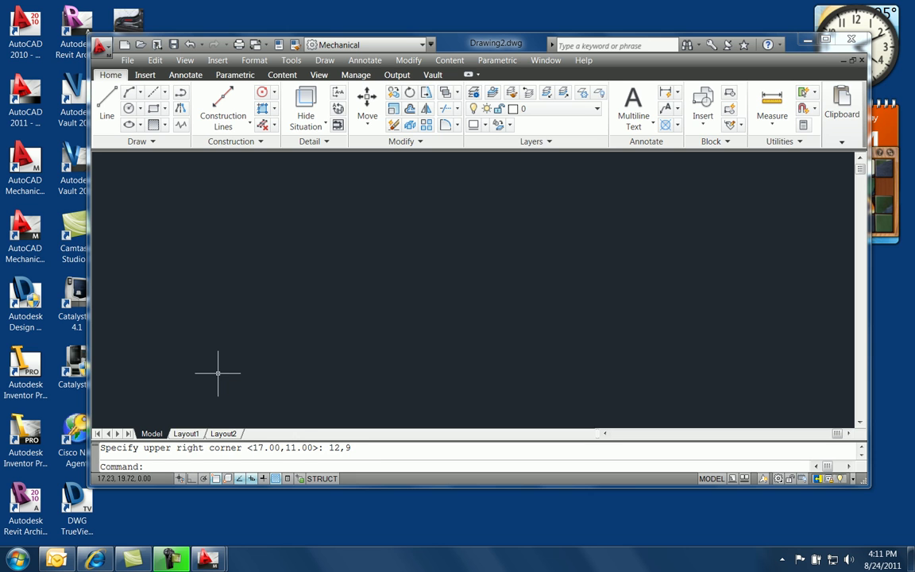
Step: Repeat the Limits command to check the stored corner values, accepting both defaults
{"action": "key", "text": "Return"}
{"action": "key", "text": "Return"}
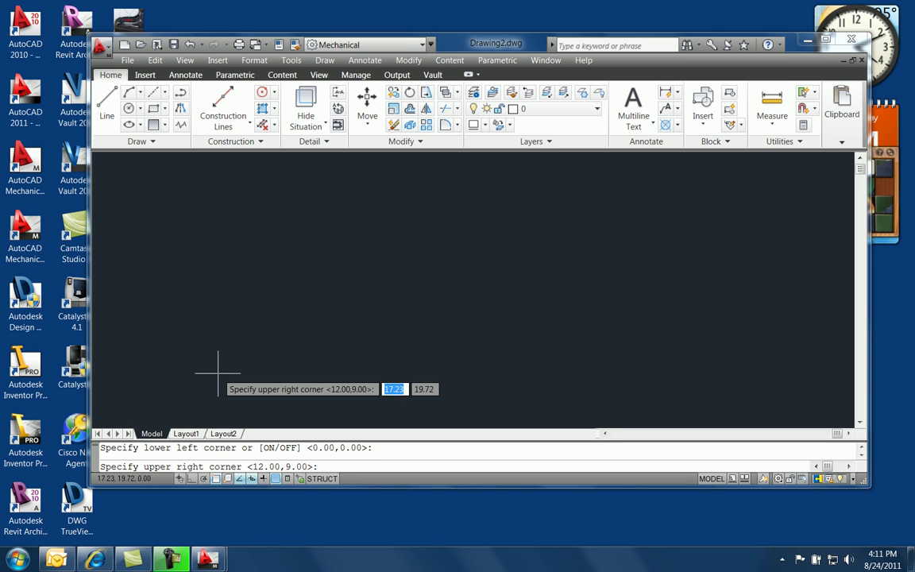
{"action": "key", "text": "Return"}
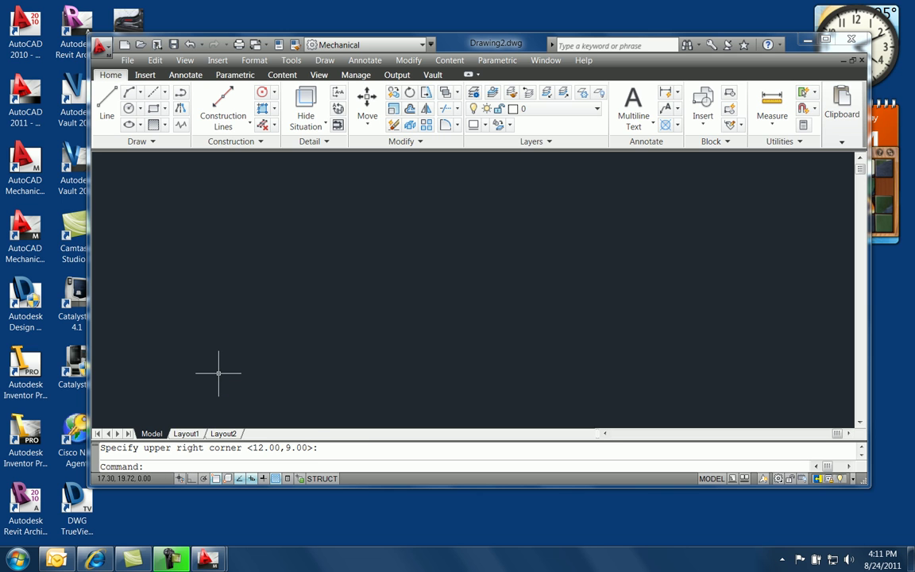
Step: Modify the page setup of Layout1 to use the printer \\el-netops-p01\EL-OTB-203-P2
{"action": "left_click", "coordinate": [186, 433]}
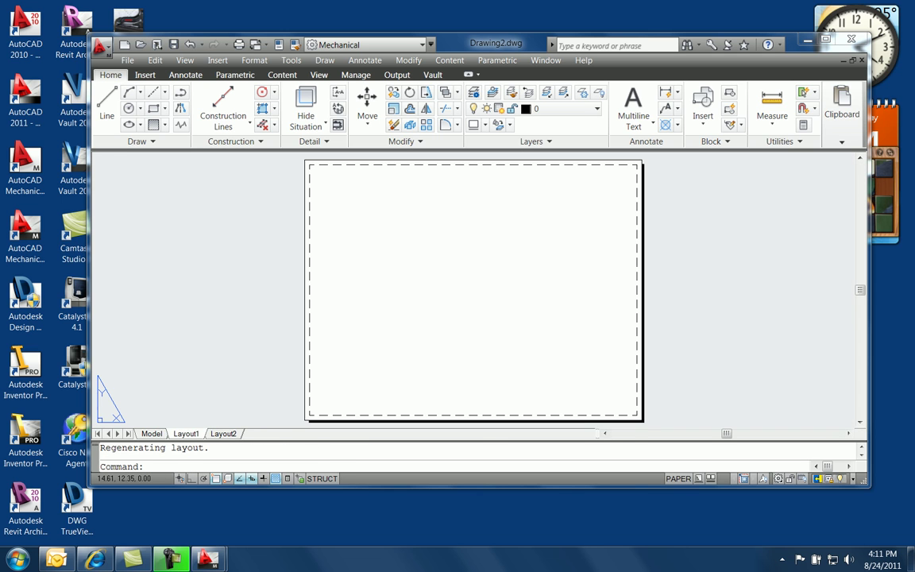
{"action": "right_click", "coordinate": [186, 433]}
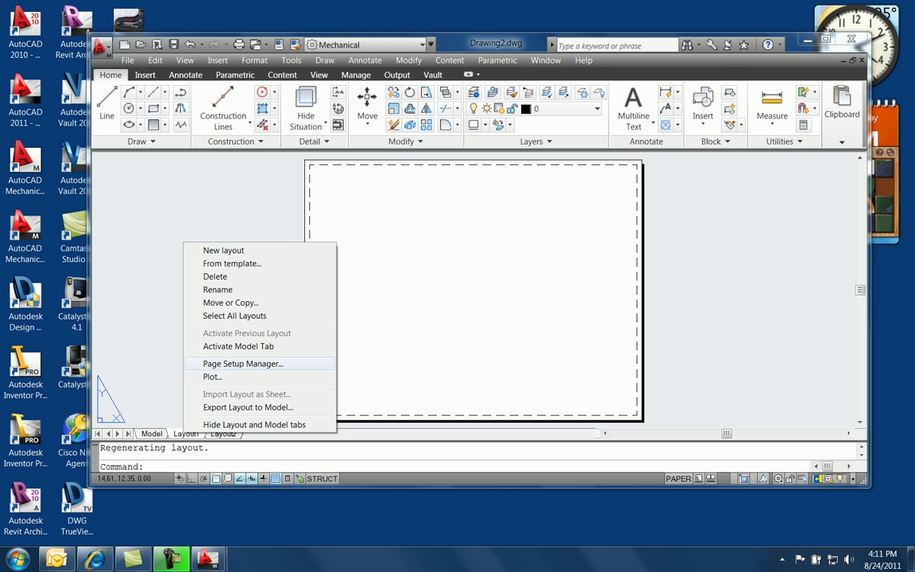
{"action": "left_click", "coordinate": [243, 363]}
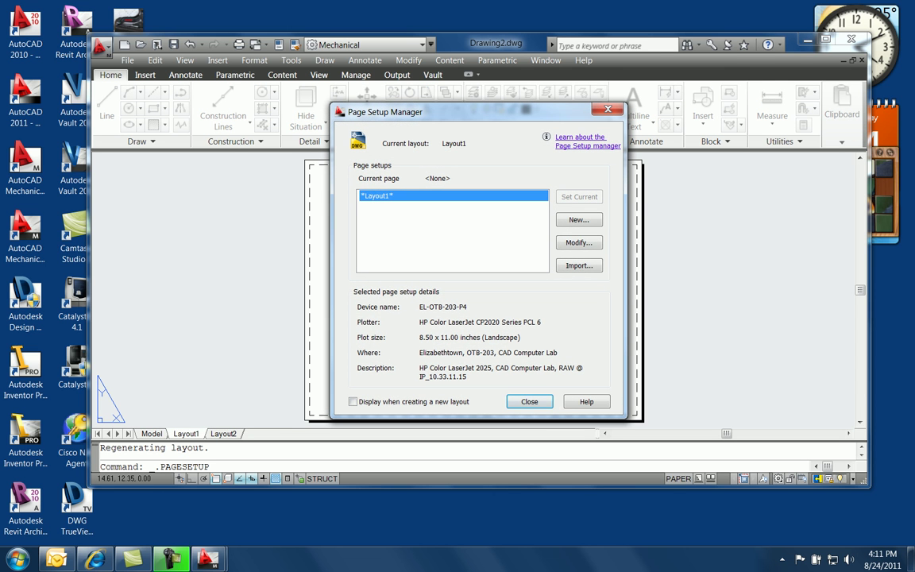
{"action": "left_click", "coordinate": [579, 242]}
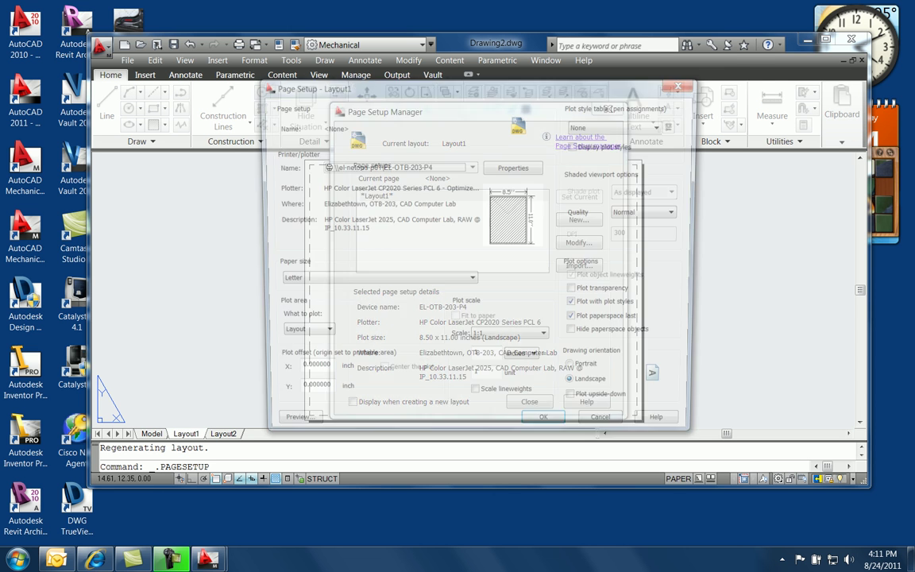
{"action": "left_click", "coordinate": [473, 167]}
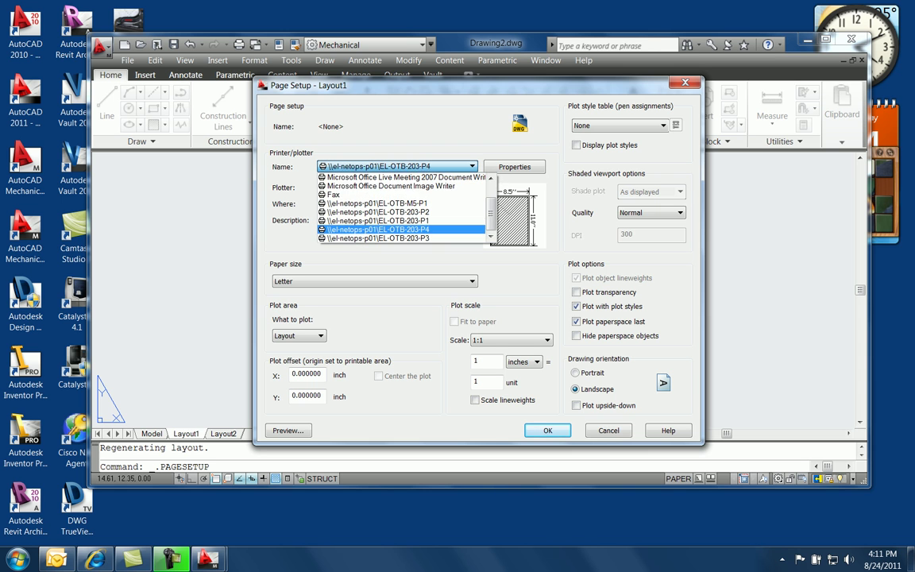
{"action": "left_click", "coordinate": [377, 212]}
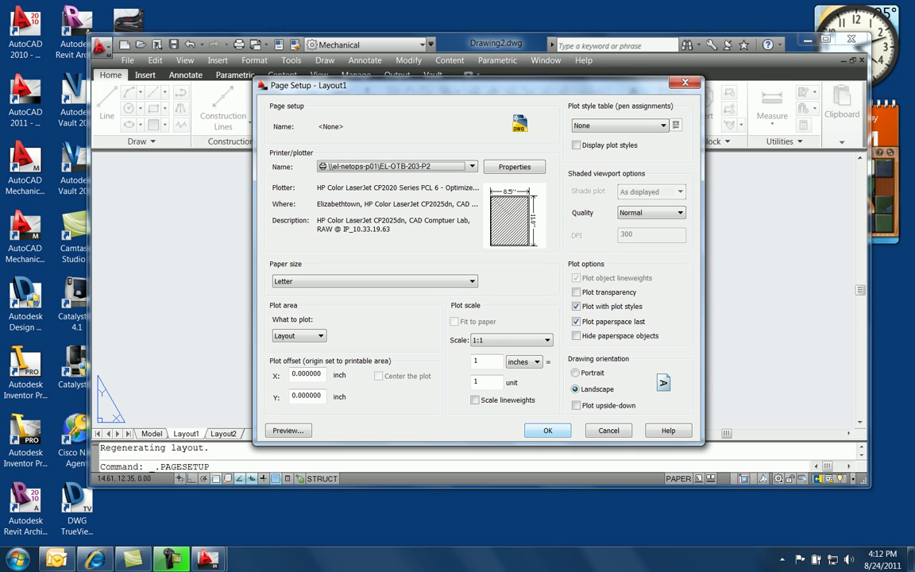
{"action": "left_click", "coordinate": [548, 431]}
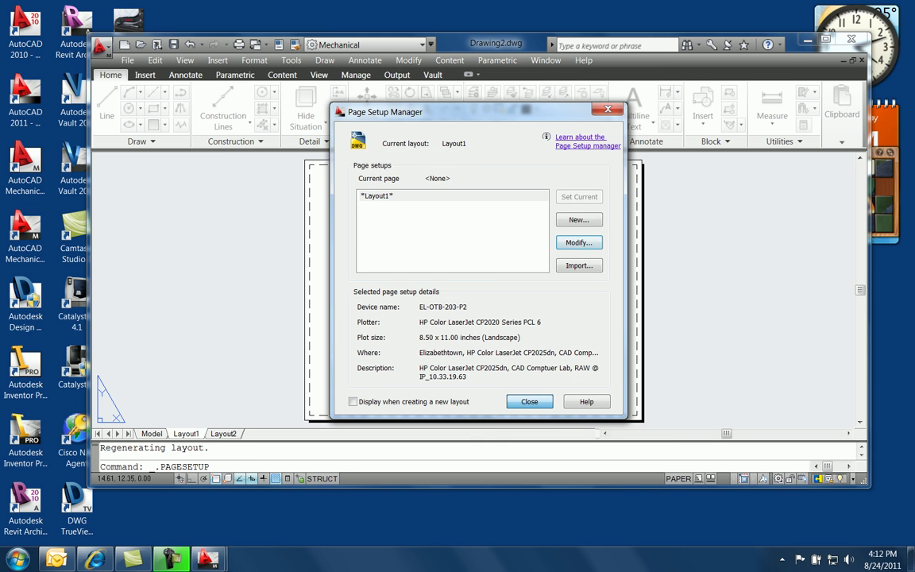
{"action": "left_click", "coordinate": [529, 401]}
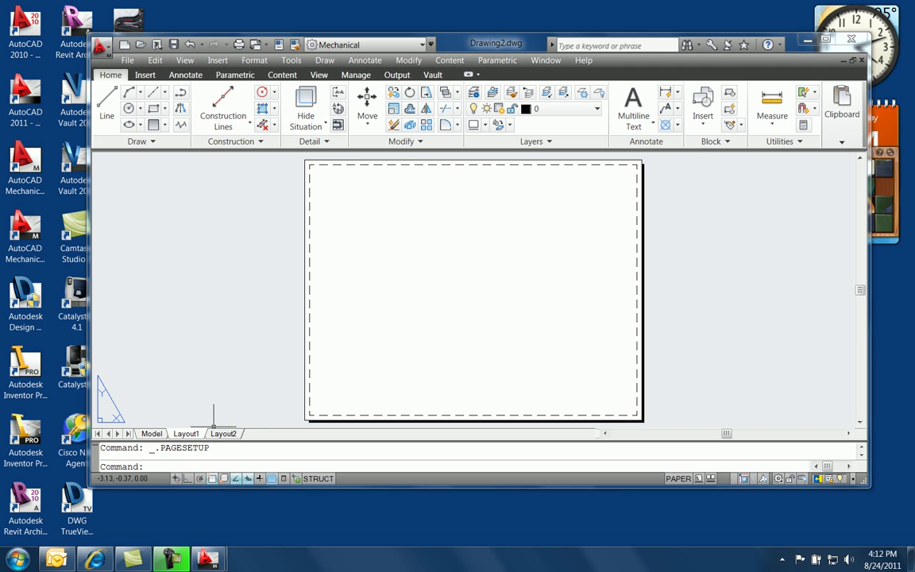
Step: Switch from the Layout1 sheet back to model space
{"action": "left_click", "coordinate": [151, 433]}
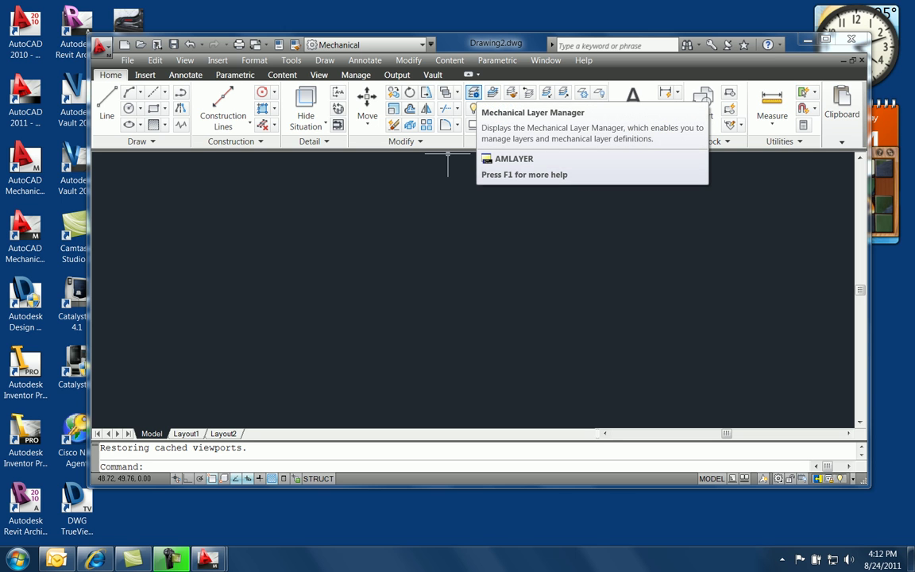
{"action": "left_click", "coordinate": [254, 61]}
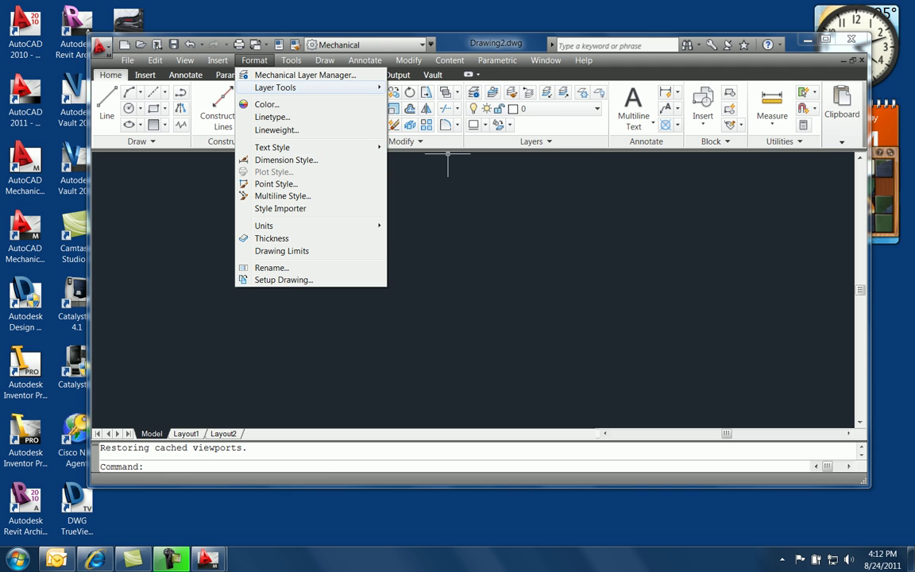
{"action": "mouse_move", "coordinate": [274, 88]}
{"action": "left_click", "coordinate": [305, 75]}
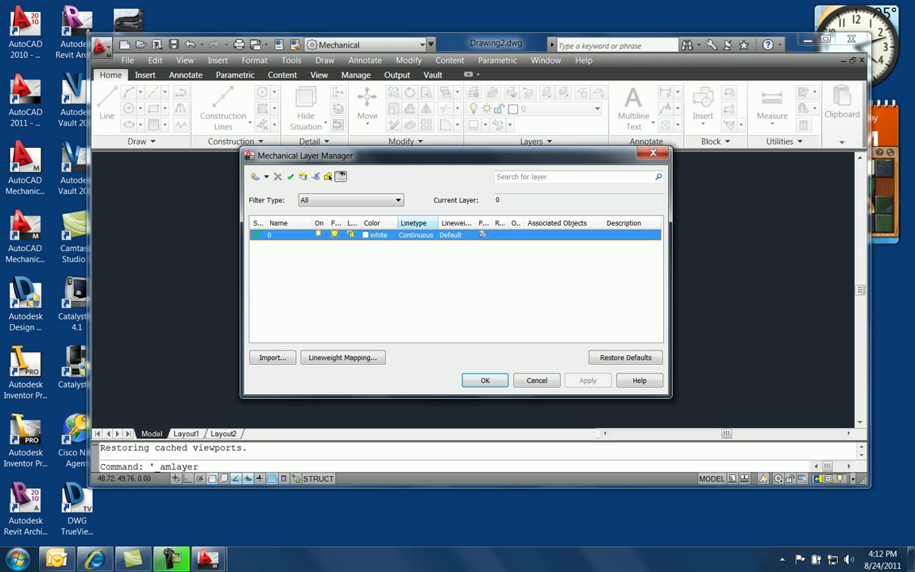
{"action": "left_click", "coordinate": [532, 383]}
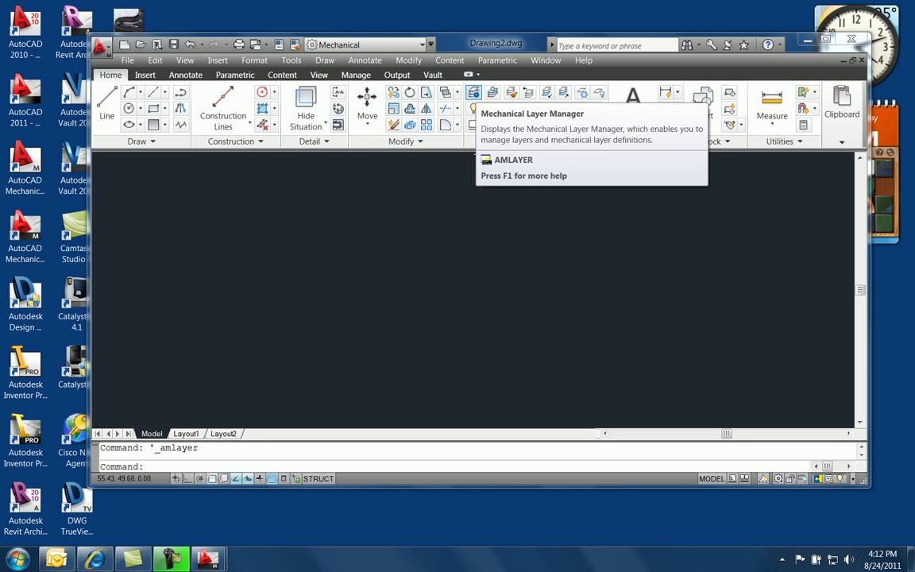
Step: Create a new layer named Center in the Mechanical Layer Manager and set its color to green
{"action": "left_click", "coordinate": [473, 93]}
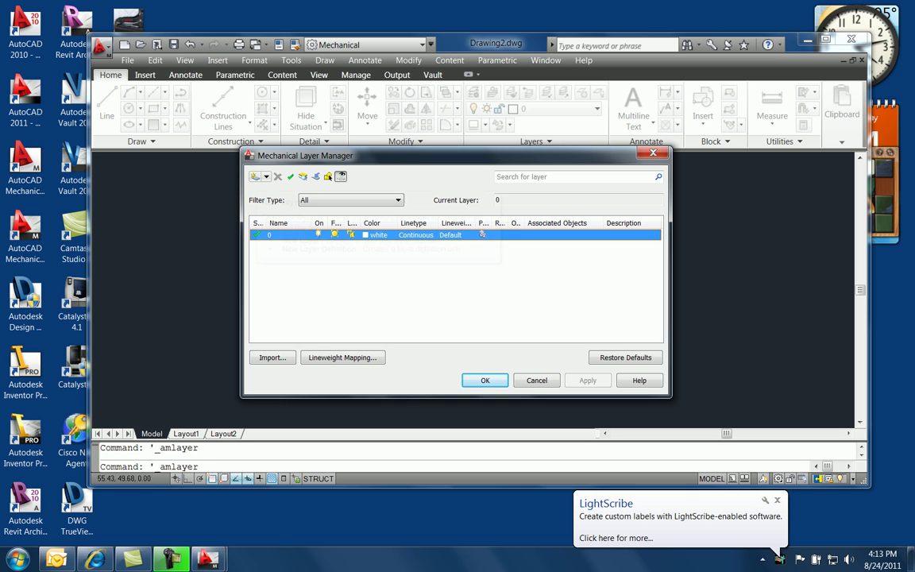
{"action": "left_click", "coordinate": [255, 176]}
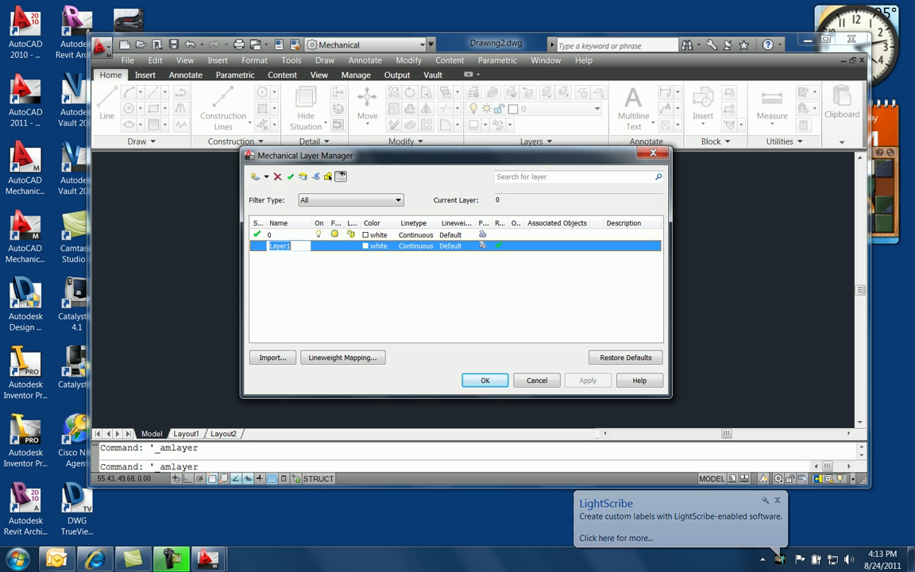
{"action": "type", "text": "Center"}
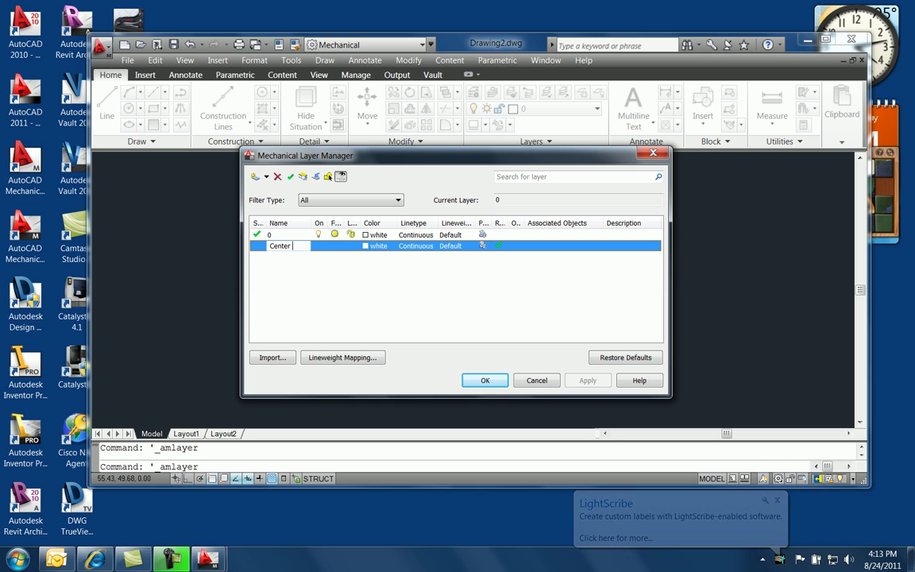
{"action": "key", "text": "Return"}
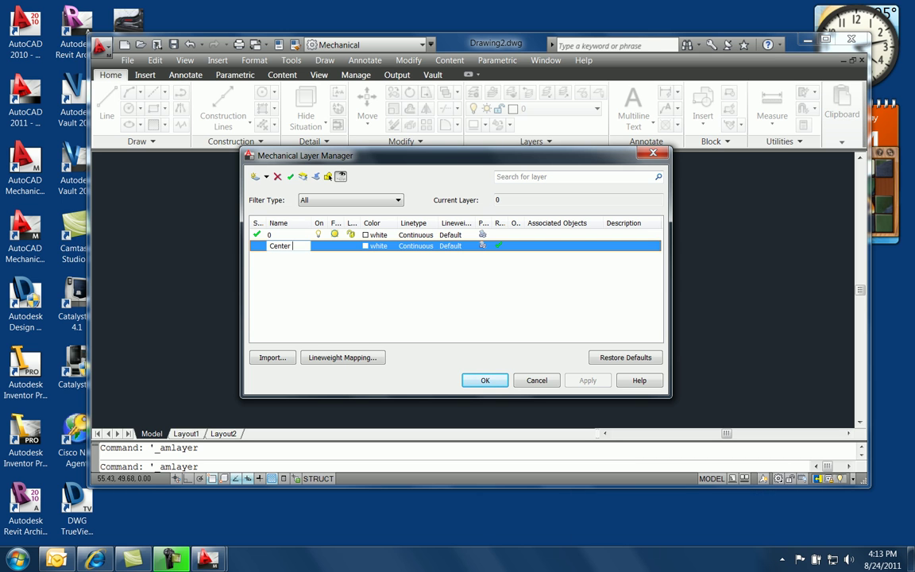
{"action": "type", "text": ","}
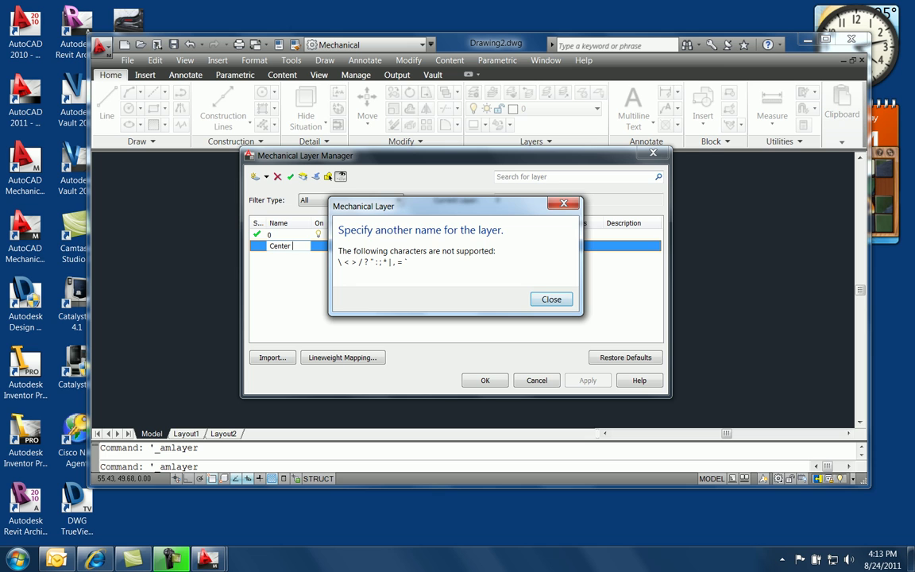
{"action": "key", "text": "Return"}
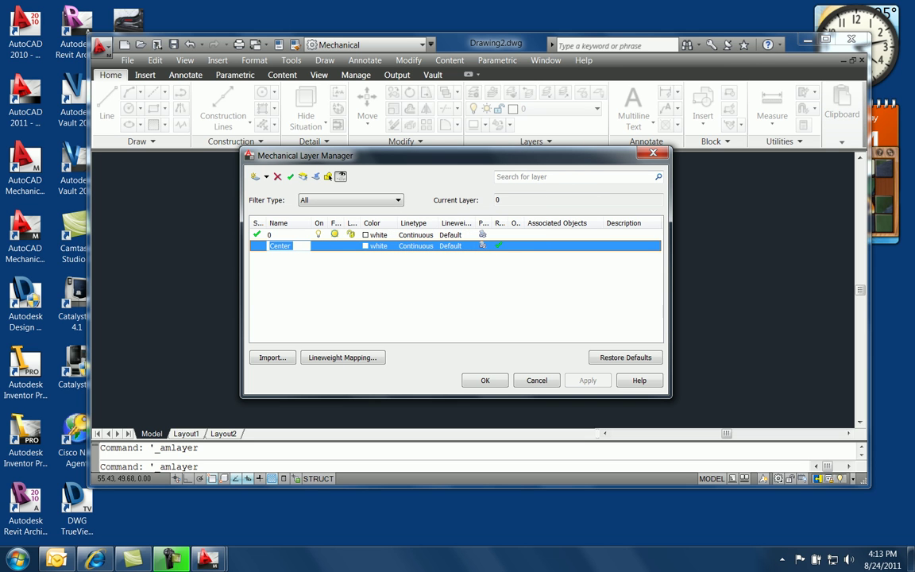
{"action": "key", "text": "Right"}
{"action": "left_click", "coordinate": [371, 245]}
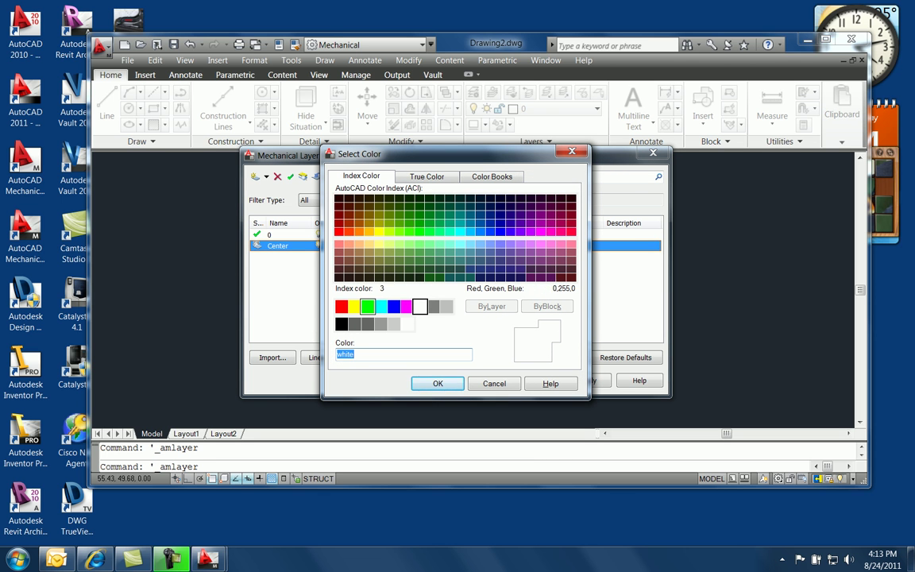
{"action": "left_click", "coordinate": [368, 307]}
{"action": "left_click", "coordinate": [437, 383]}
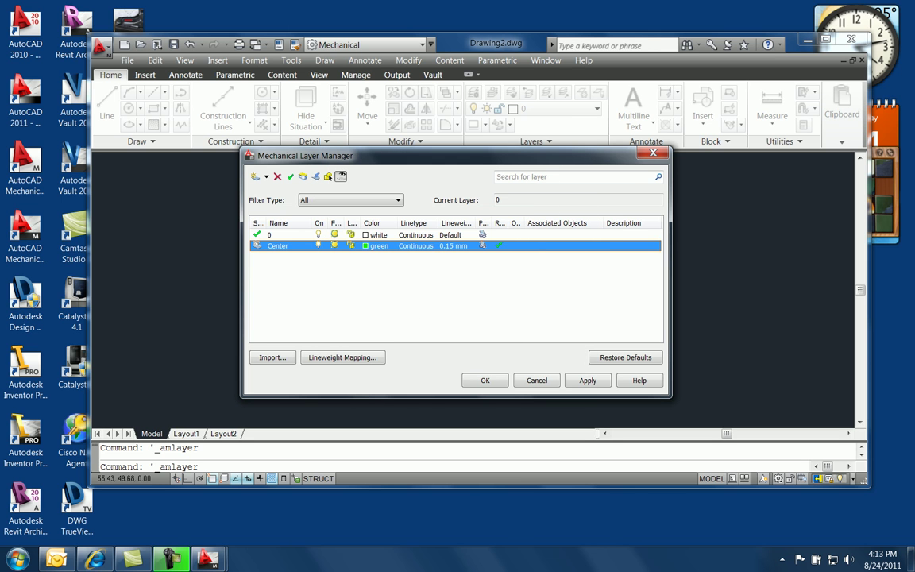
Step: Try to assign the CENTER linetype to the Center layer
{"action": "left_click", "coordinate": [416, 246]}
{"action": "left_click", "coordinate": [424, 248]}
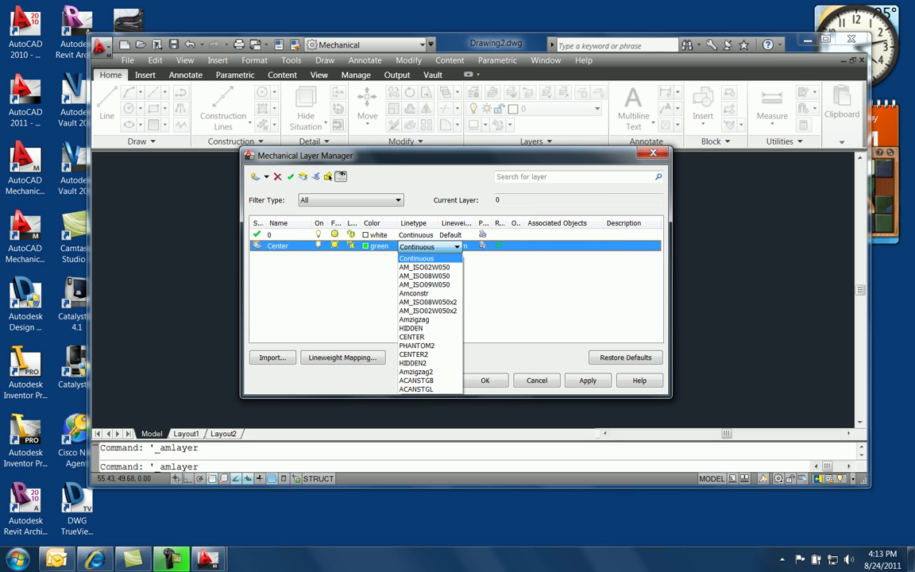
{"action": "left_click", "coordinate": [411, 336]}
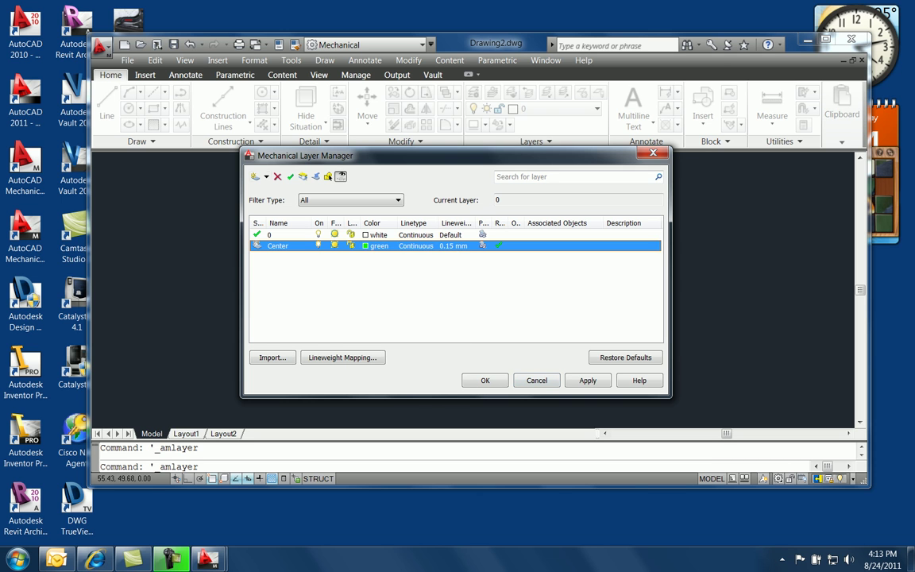
Step: Add a layer named Dimension with the color blue, keeping its linetype Continuous
{"action": "left_click", "coordinate": [255, 177]}
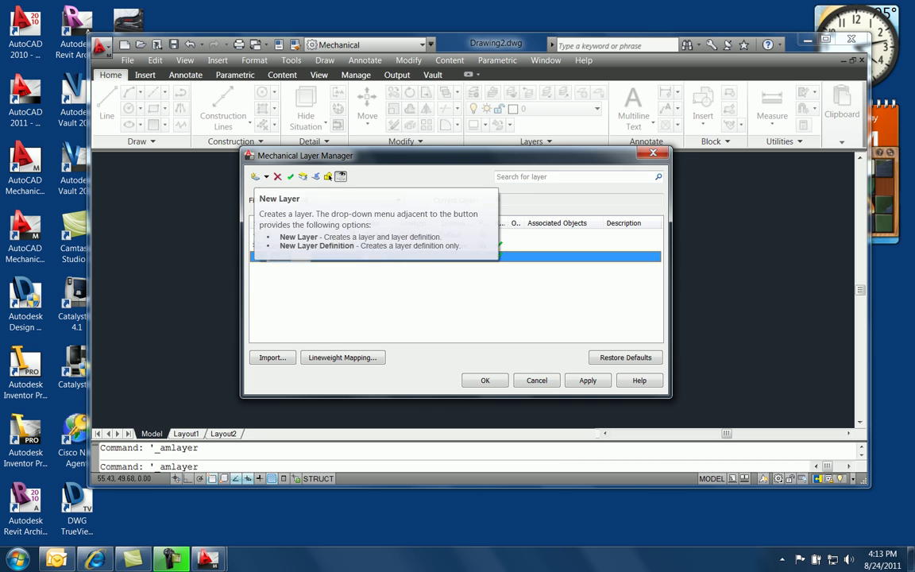
{"action": "type", "text": "Dimension"}
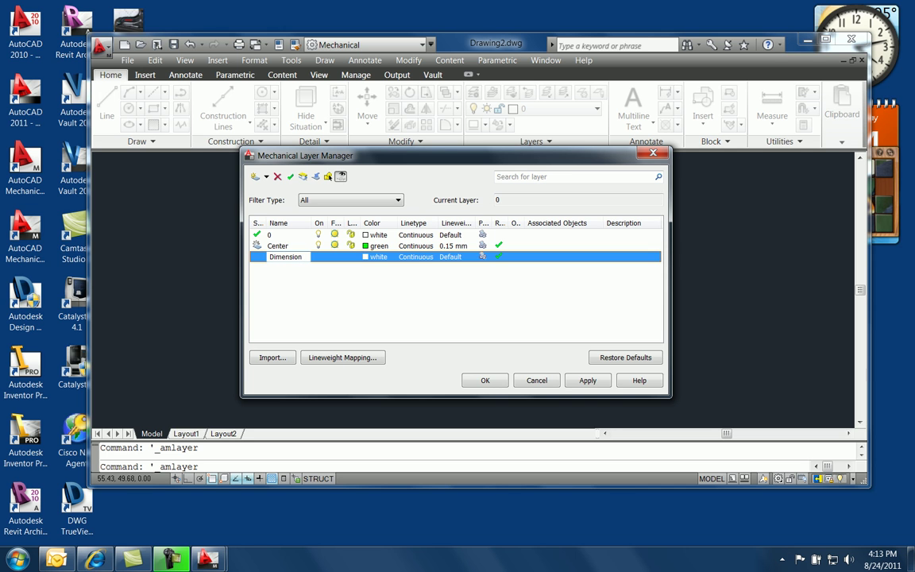
{"action": "key", "text": "Return"}
{"action": "left_click", "coordinate": [375, 257]}
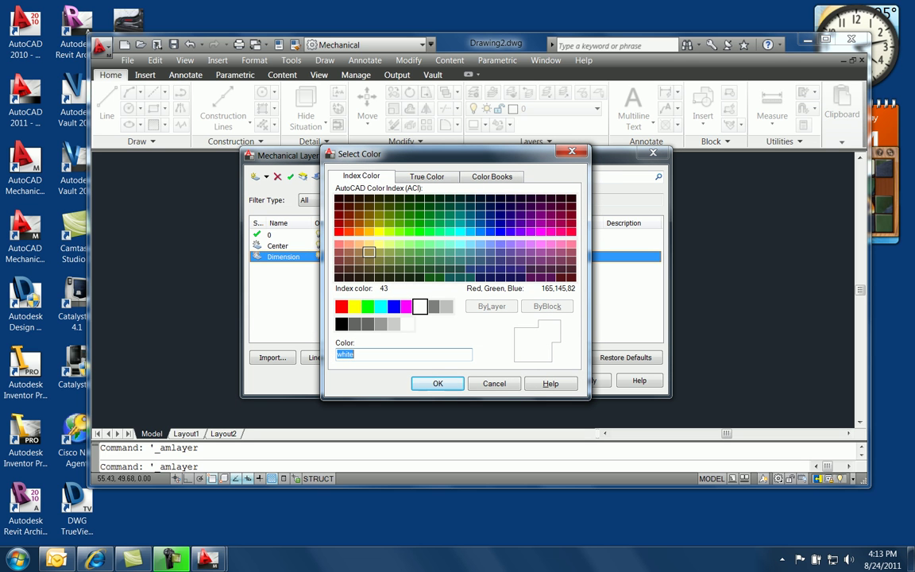
{"action": "left_click", "coordinate": [394, 306]}
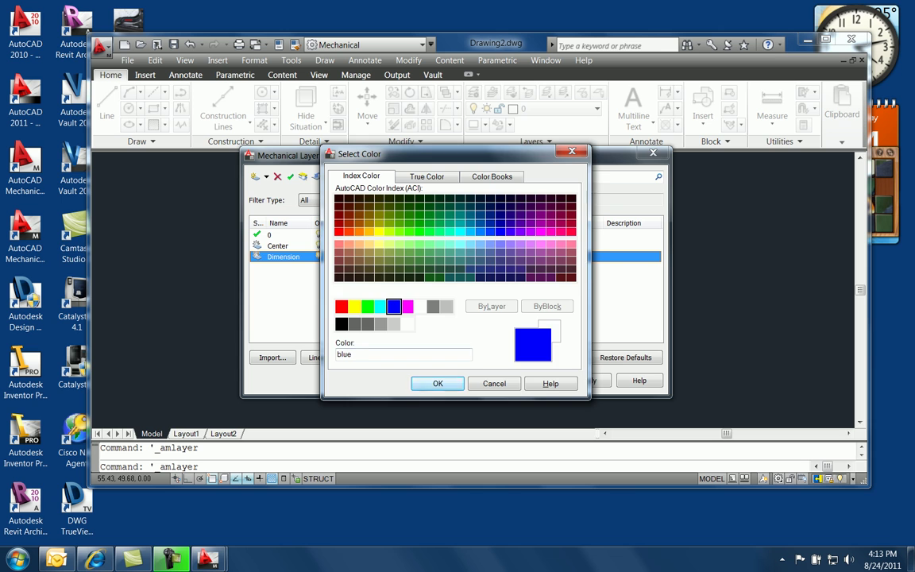
{"action": "key", "text": "Return"}
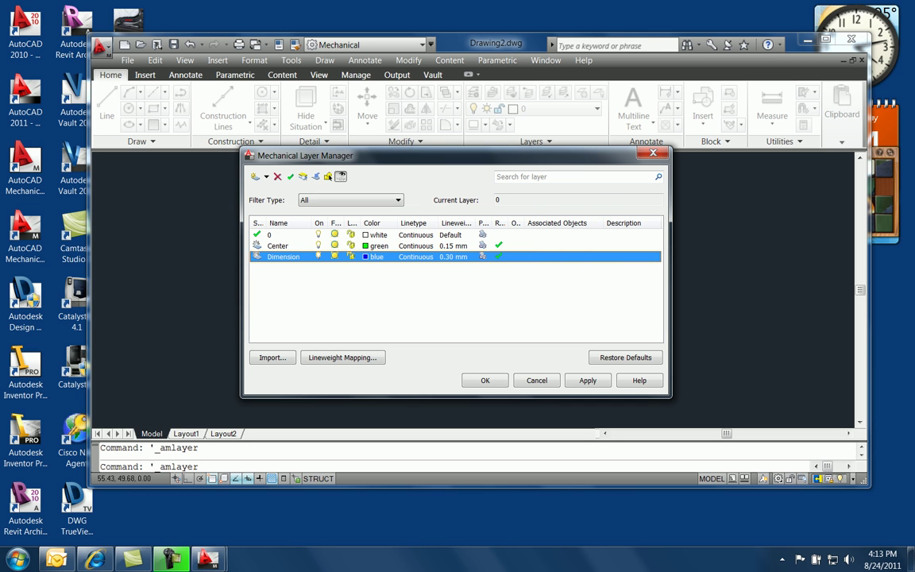
{"action": "left_click", "coordinate": [416, 257]}
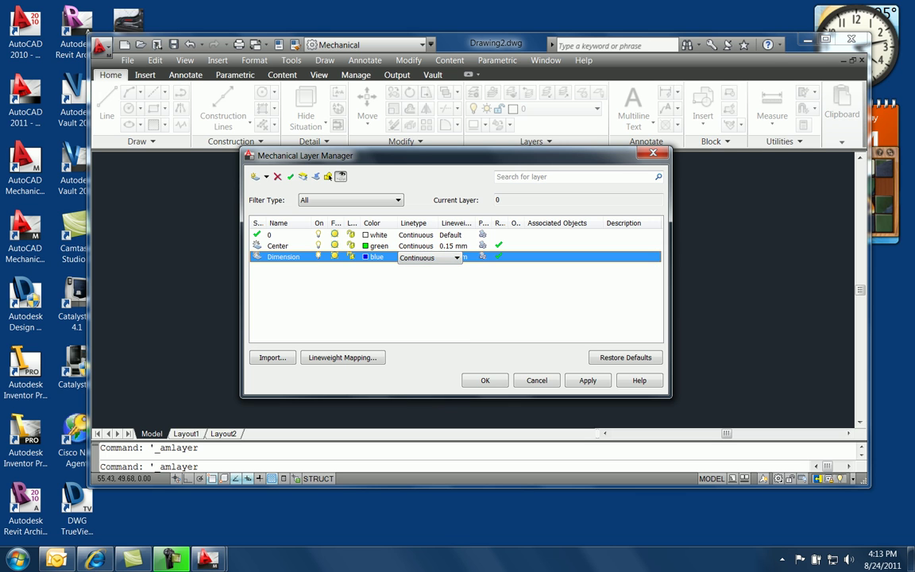
Step: Add a layer named Hidden and set its color to blue
{"action": "key", "text": "alt+n"}
{"action": "type", "text": "Hidden"}
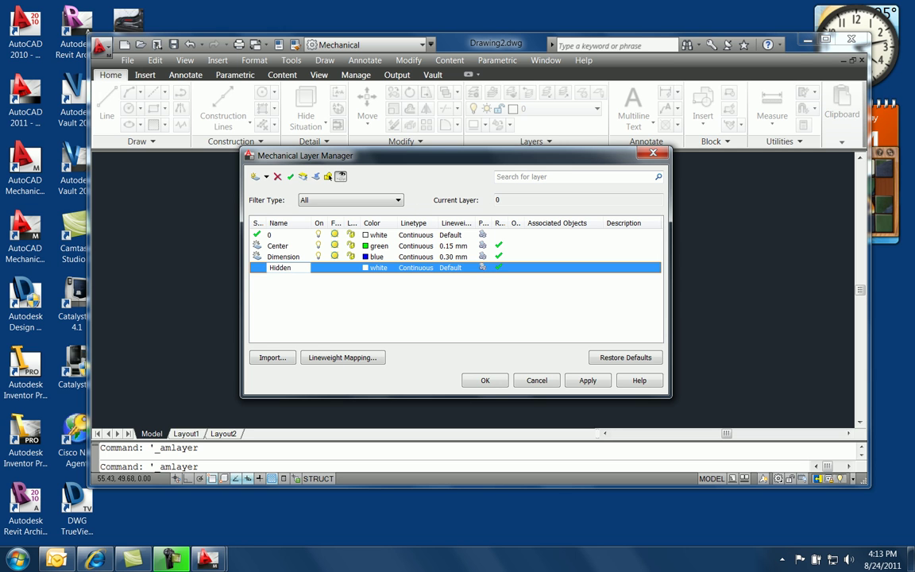
{"action": "key", "text": "Return"}
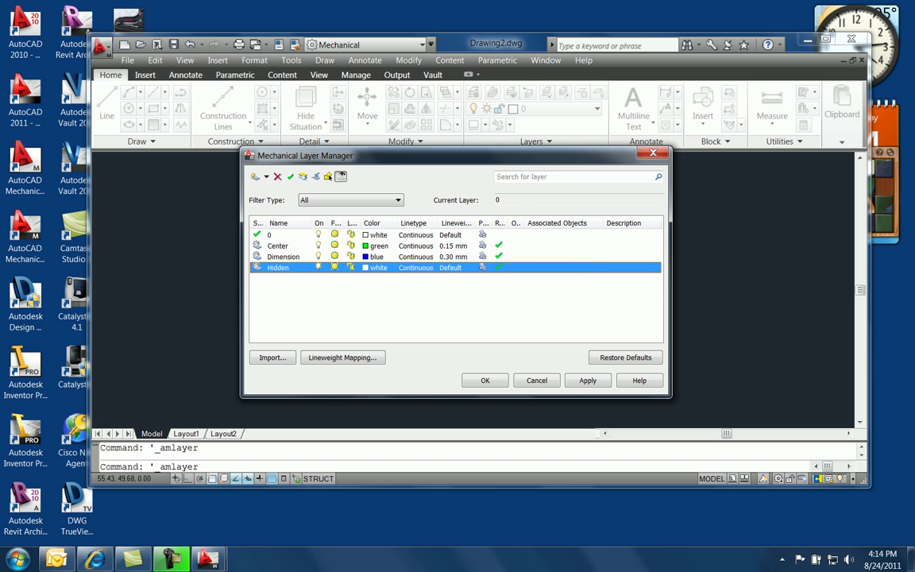
{"action": "left_click", "coordinate": [375, 268]}
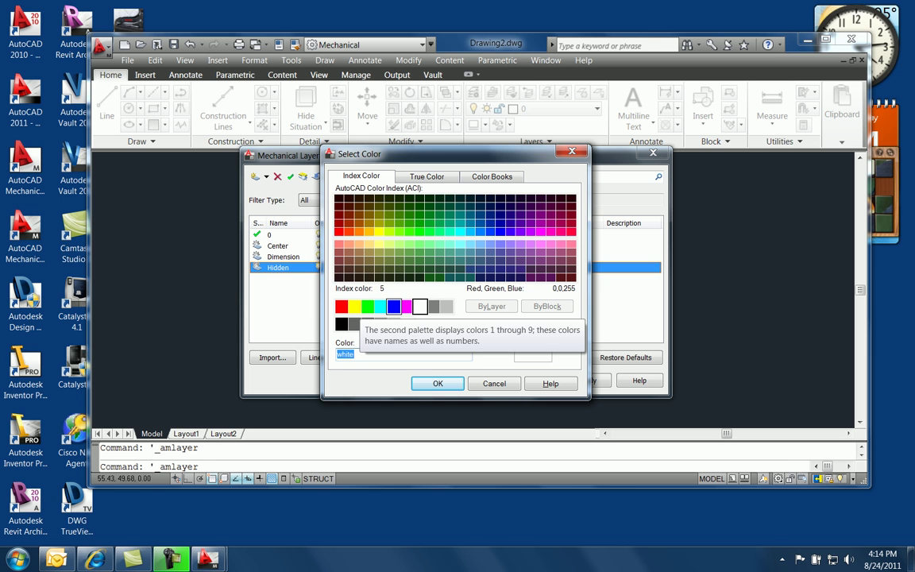
{"action": "left_click", "coordinate": [394, 306]}
{"action": "left_click", "coordinate": [437, 383]}
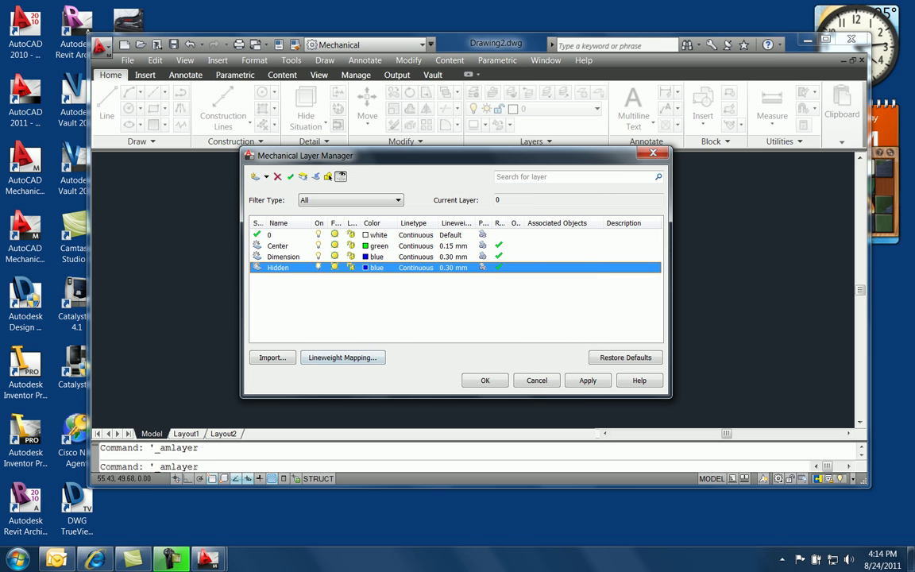
Step: Set the Hidden layer's linetype to HIDDEN, apply the layer changes and close the Mechanical Layer Manager
{"action": "left_click", "coordinate": [417, 267]}
{"action": "left_click", "coordinate": [457, 268]}
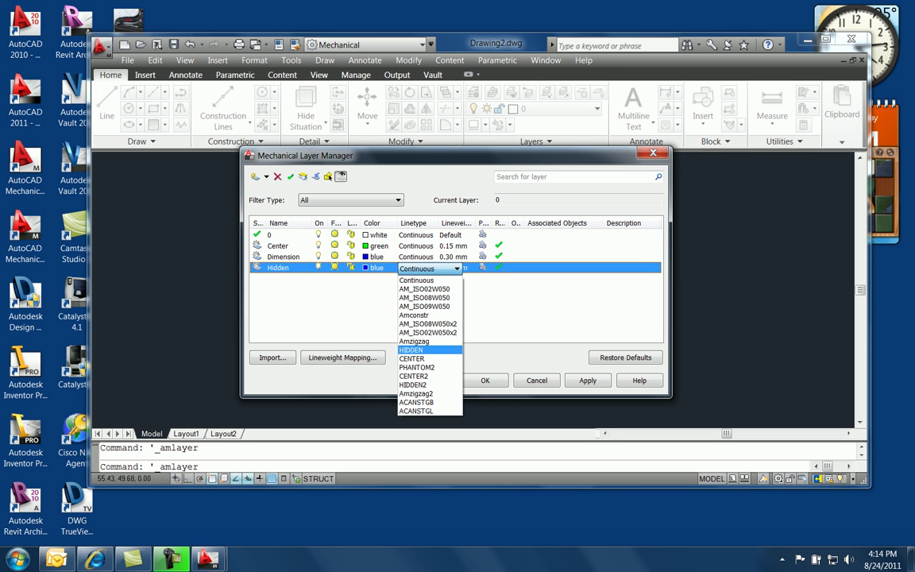
{"action": "left_click", "coordinate": [421, 349]}
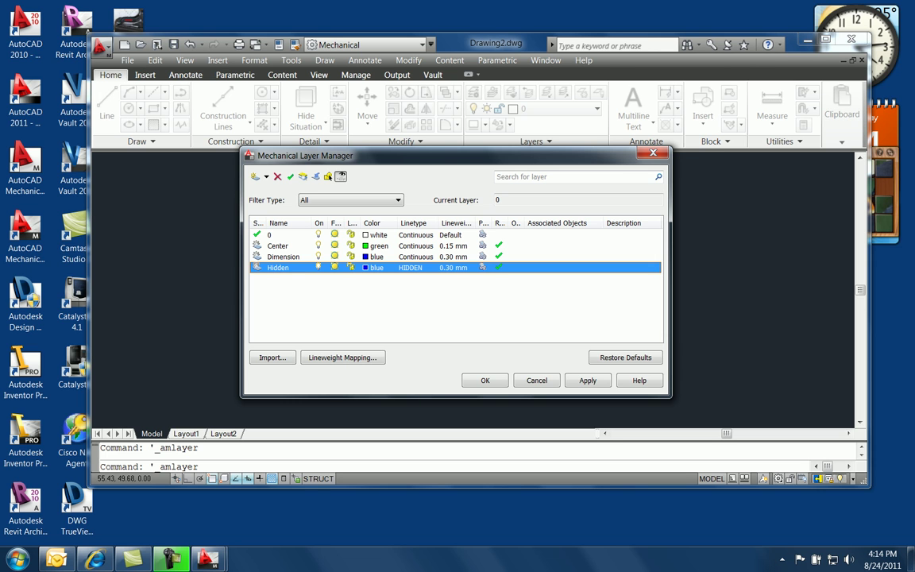
{"action": "left_click", "coordinate": [413, 268]}
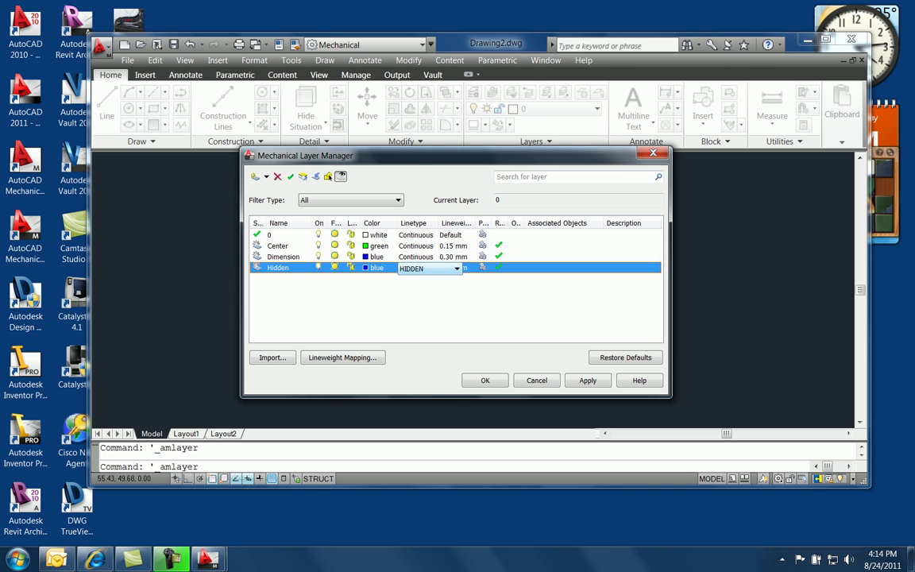
{"action": "left_click", "coordinate": [413, 268]}
{"action": "key", "text": "Escape"}
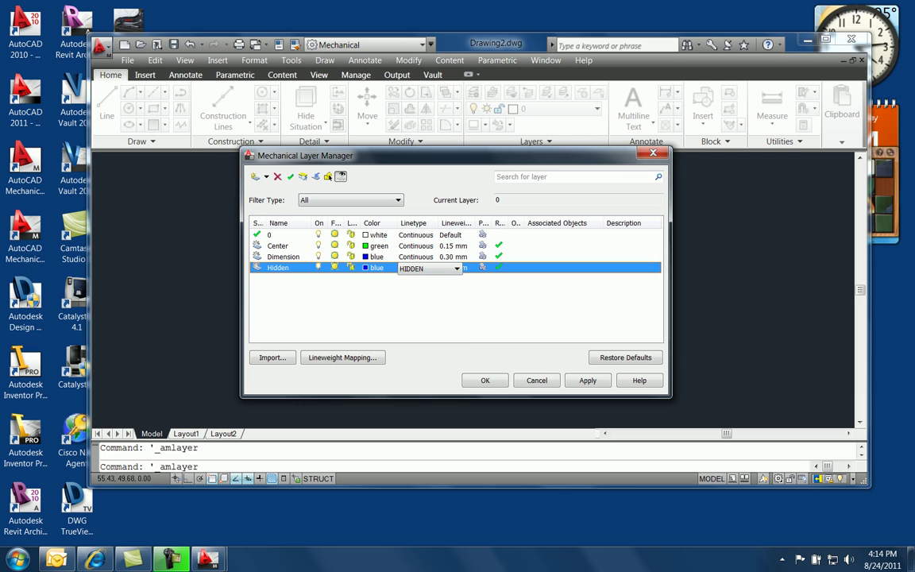
{"action": "key", "text": "Return"}
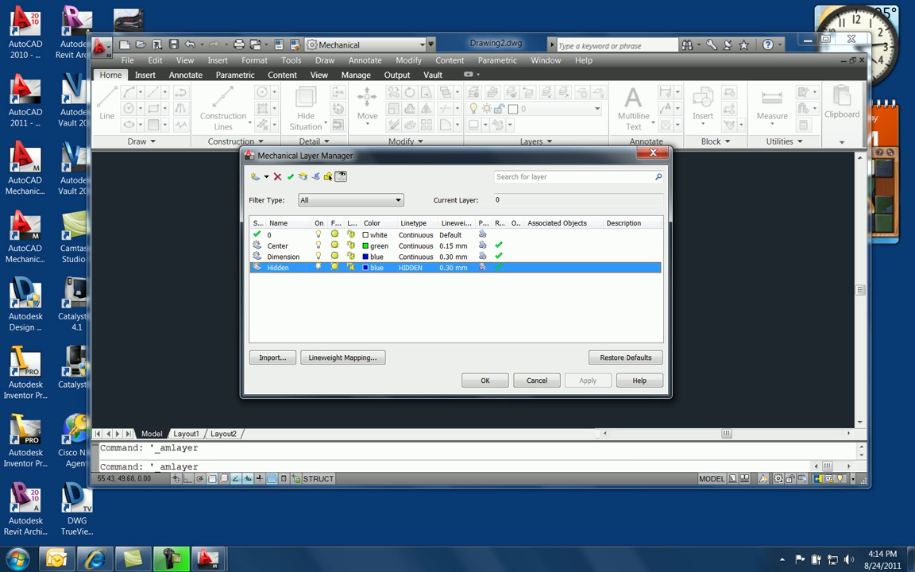
{"action": "key", "text": "Return"}
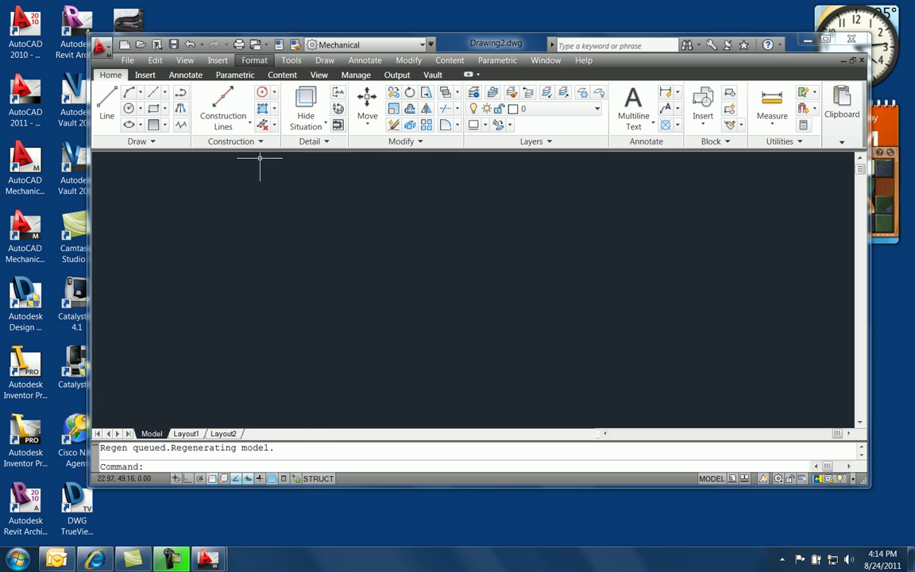
{"action": "left_click", "coordinate": [254, 61]}
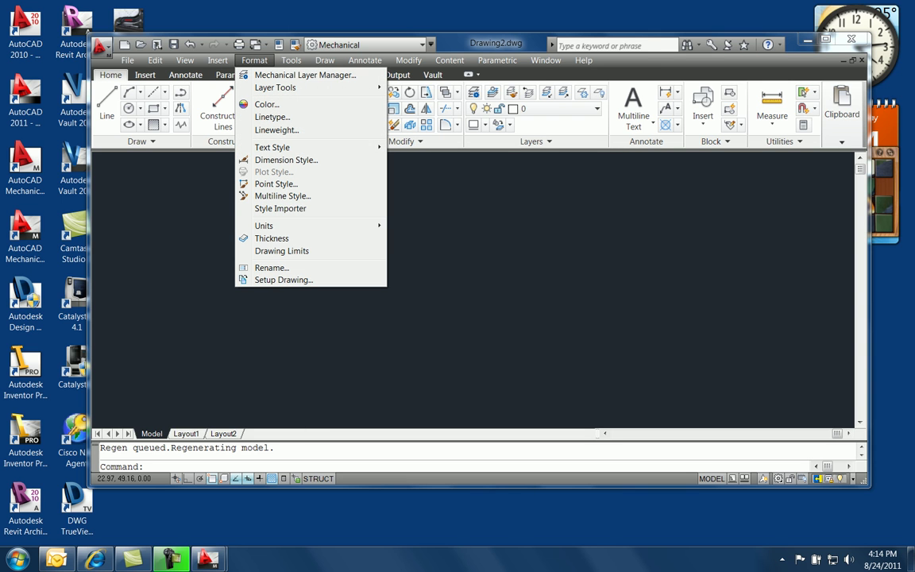
{"action": "key", "text": "Left"}
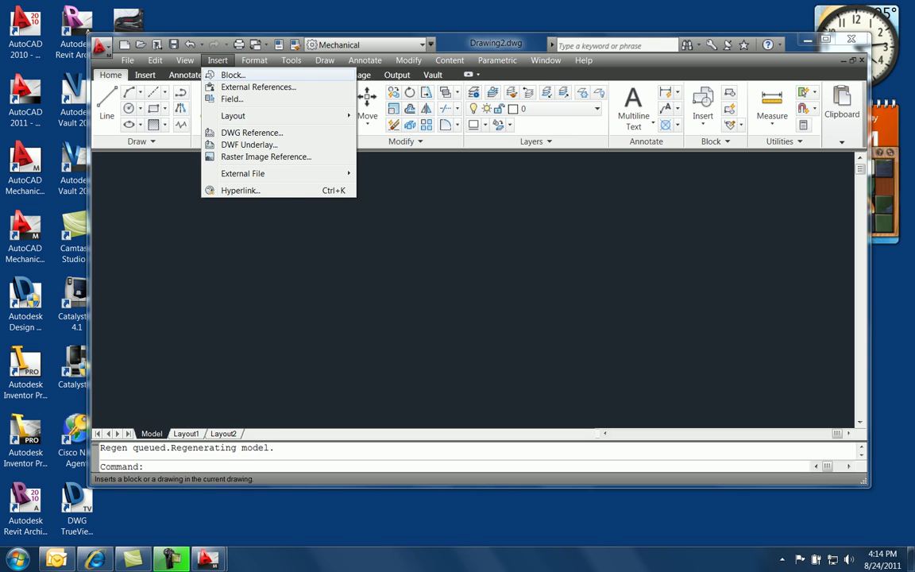
{"action": "key", "text": "Left"}
{"action": "key", "text": "Right"}
{"action": "key", "text": "Right"}
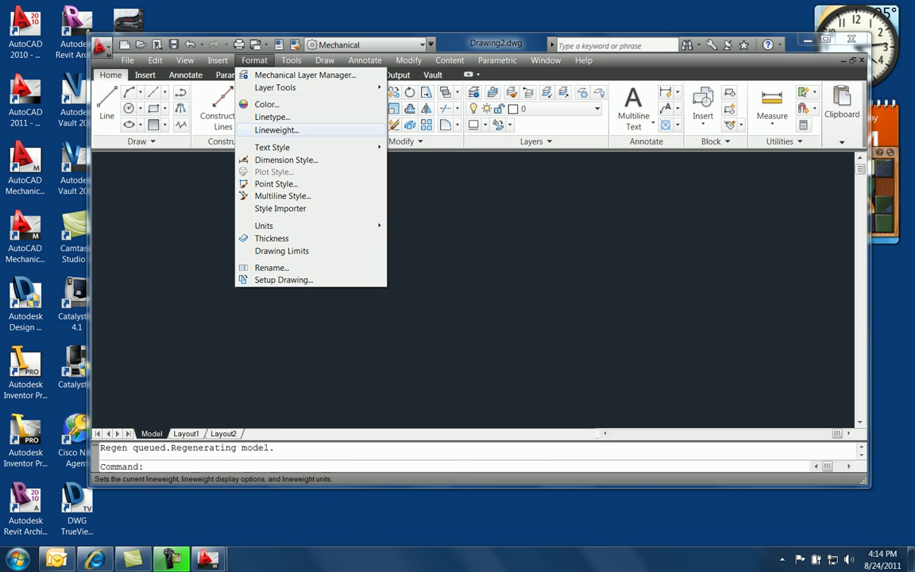
{"action": "left_click", "coordinate": [424, 265]}
{"action": "double_click", "coordinate": [423, 266]}
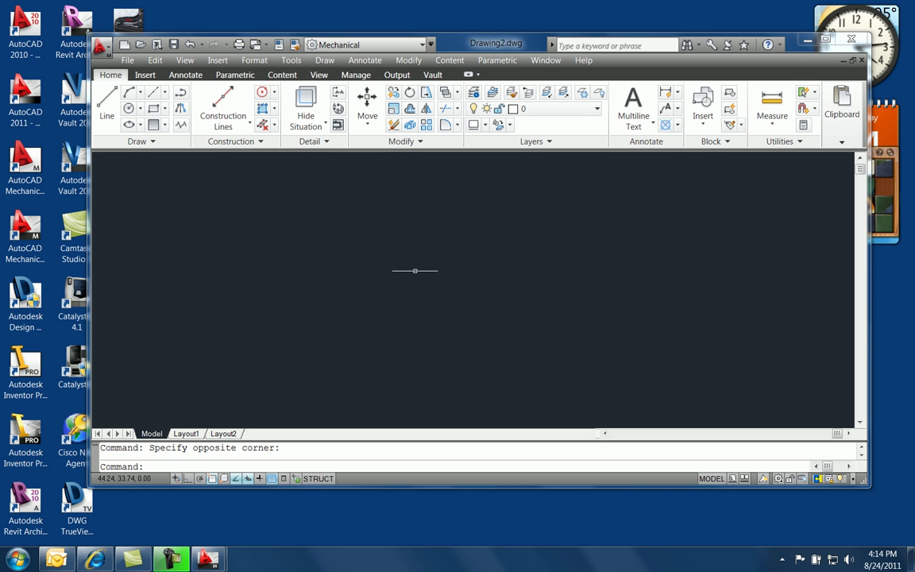
Step: Review the layers in the Mechanical Layer Manager and the linetypes available for layer 0, then sort the list by name and close it
{"action": "left_click", "coordinate": [474, 93]}
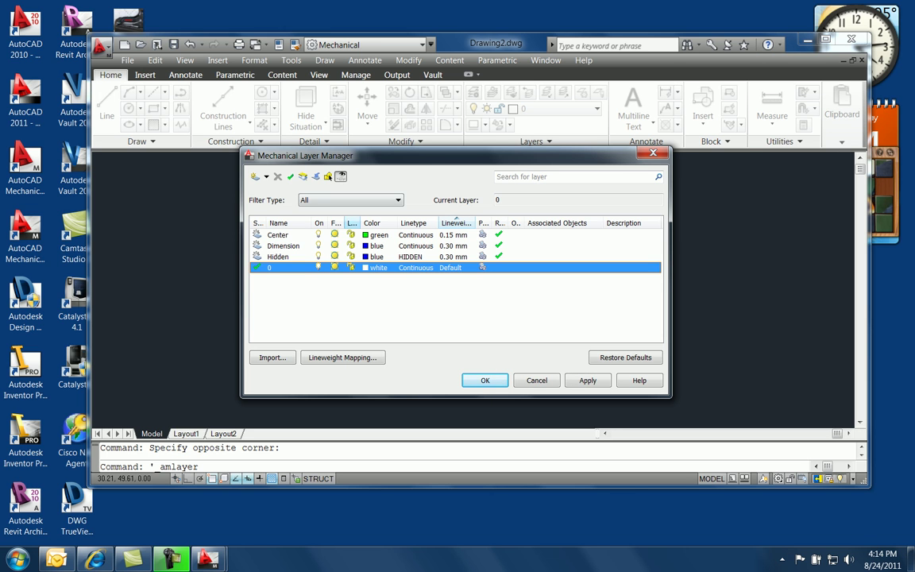
{"action": "left_click", "coordinate": [416, 268]}
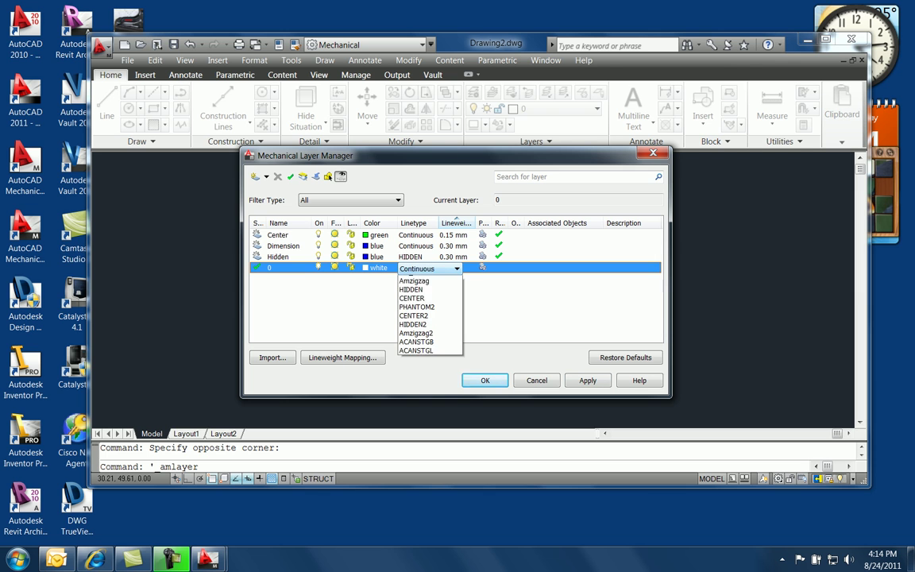
{"action": "left_click", "coordinate": [430, 270]}
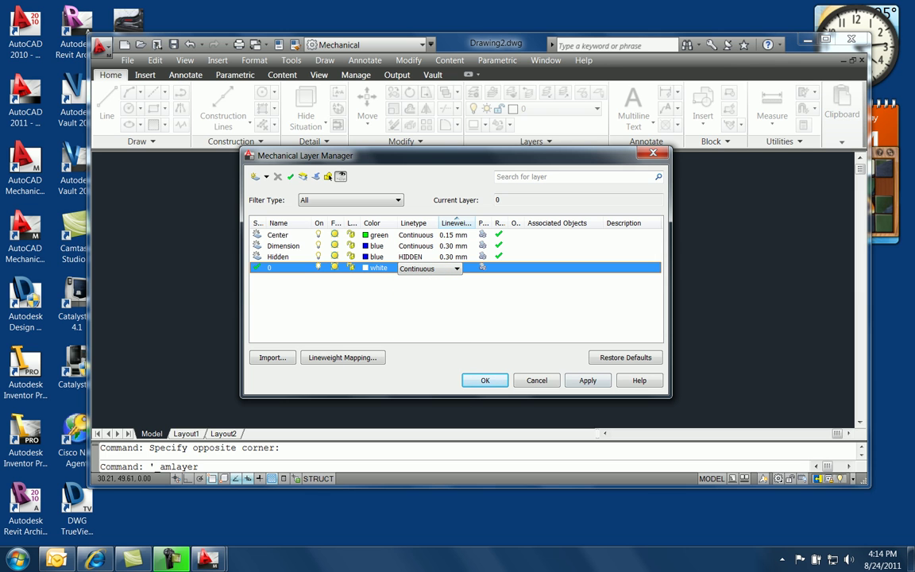
{"action": "left_click", "coordinate": [444, 270]}
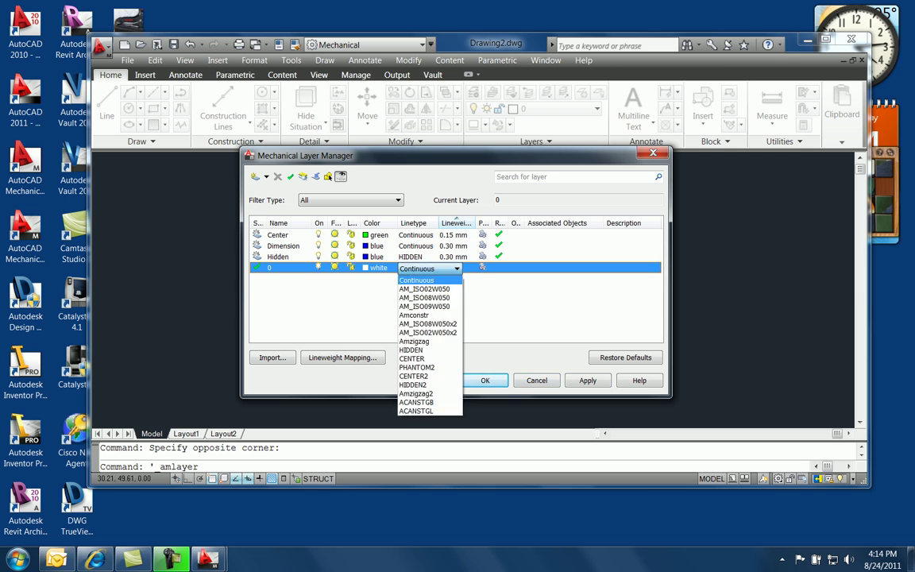
{"action": "left_click", "coordinate": [445, 270]}
{"action": "left_click", "coordinate": [278, 222]}
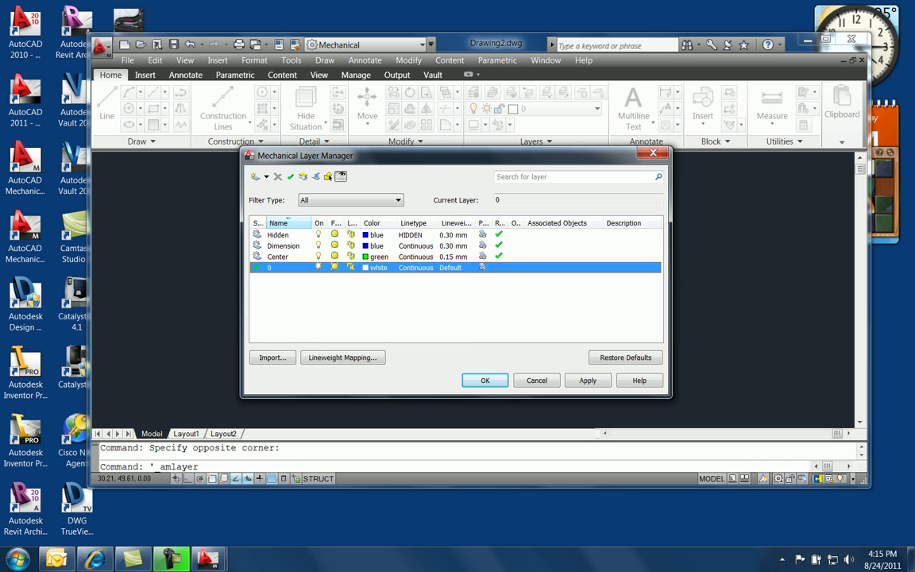
{"action": "key", "text": "Return"}
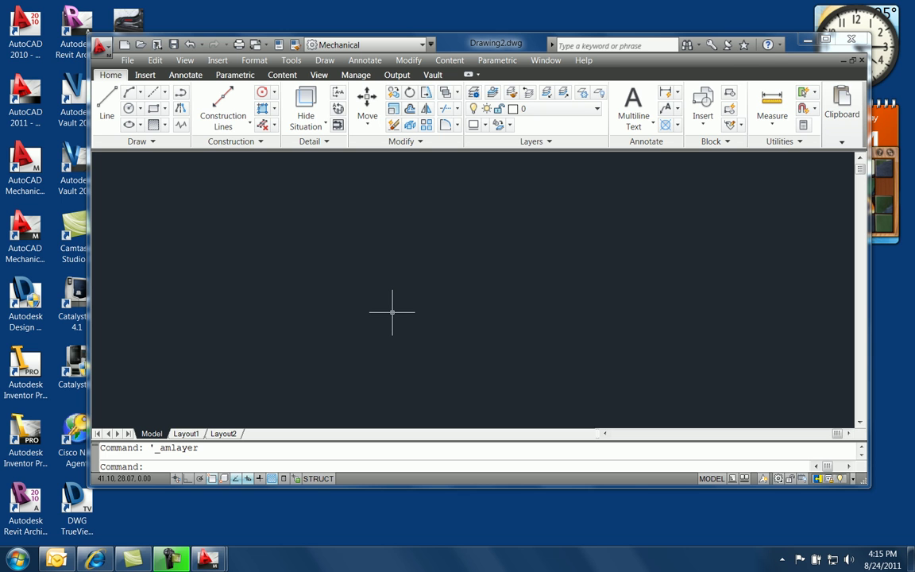
Step: Set the font of the STANDARD text style to romanc.shx
{"action": "type", "text": "st"}
{"action": "key", "text": "Return"}
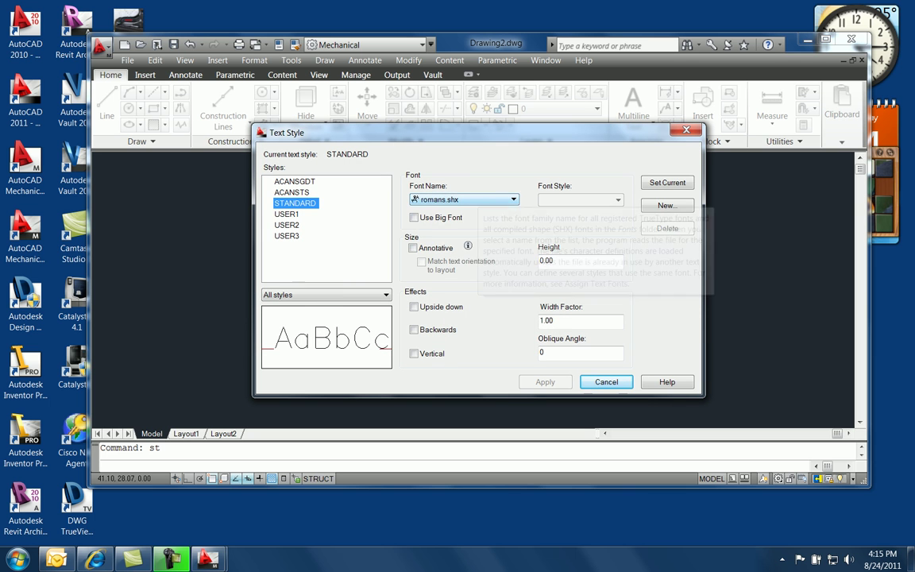
{"action": "left_click", "coordinate": [513, 199]}
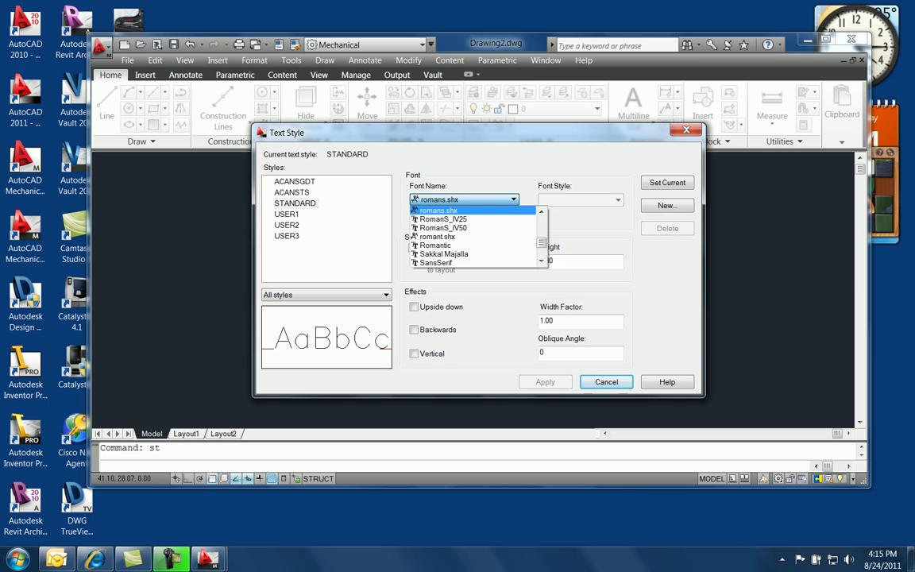
{"action": "key", "text": "Up"}
{"action": "key", "text": "Up"}
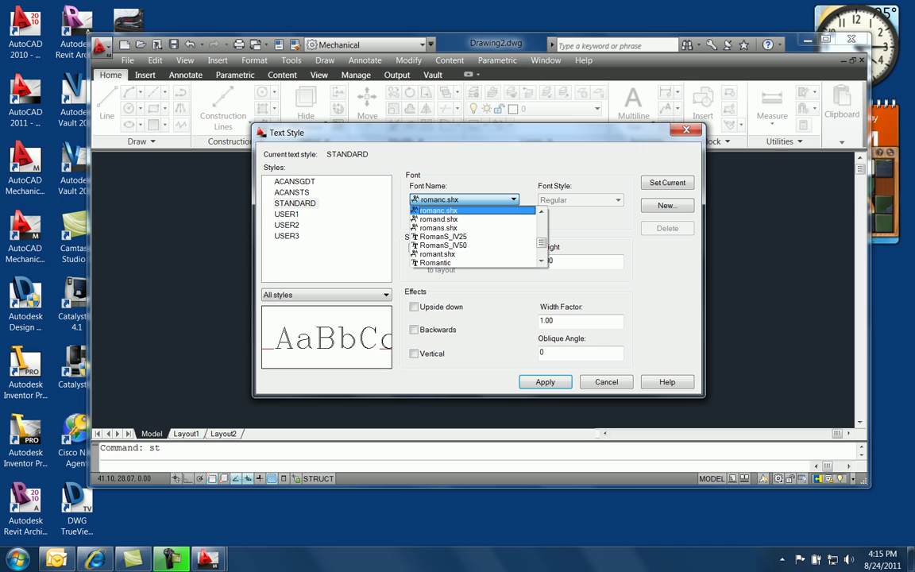
{"action": "key", "text": "Return"}
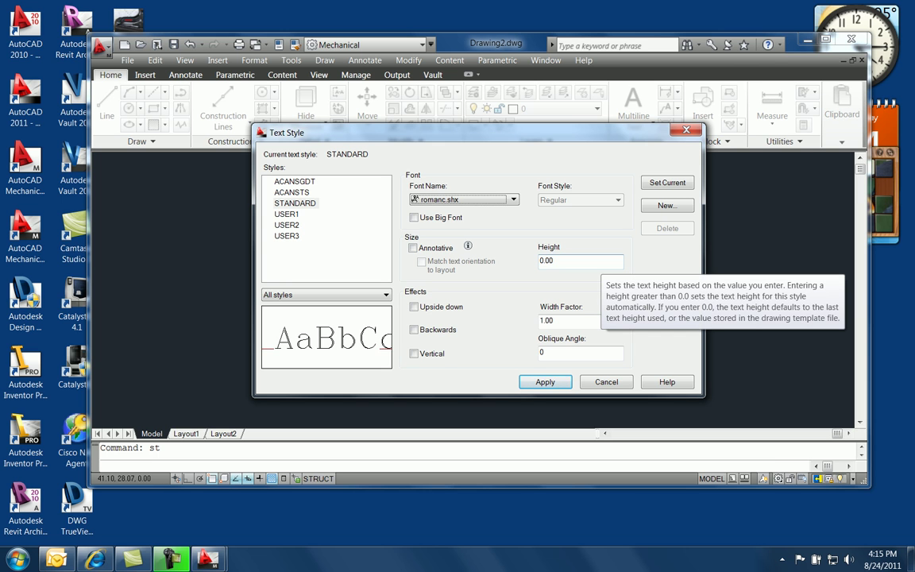
Step: Set the STANDARD text style's height to .125, apply the style changes and close the Text Style settings
{"action": "double_click", "coordinate": [600, 261]}
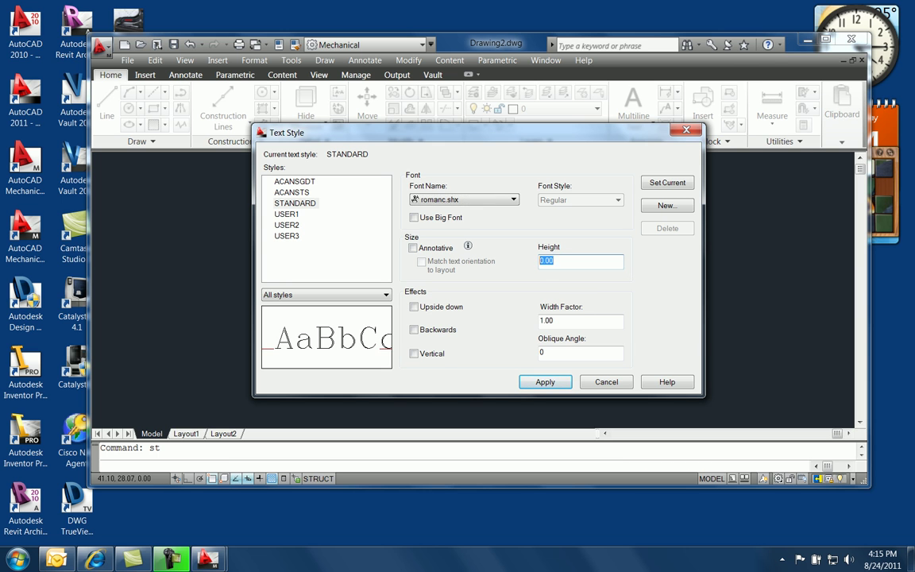
{"action": "type", "text": ".125"}
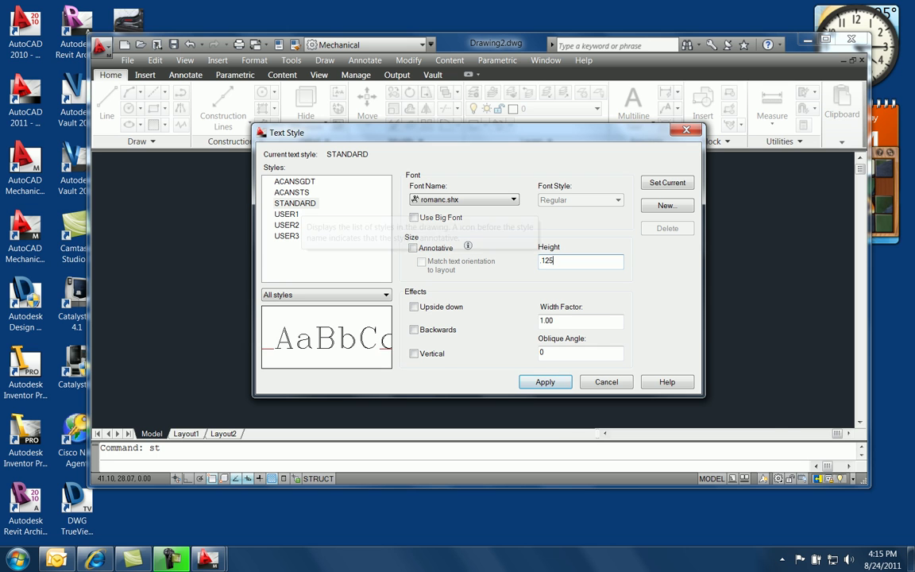
{"action": "left_click", "coordinate": [545, 382]}
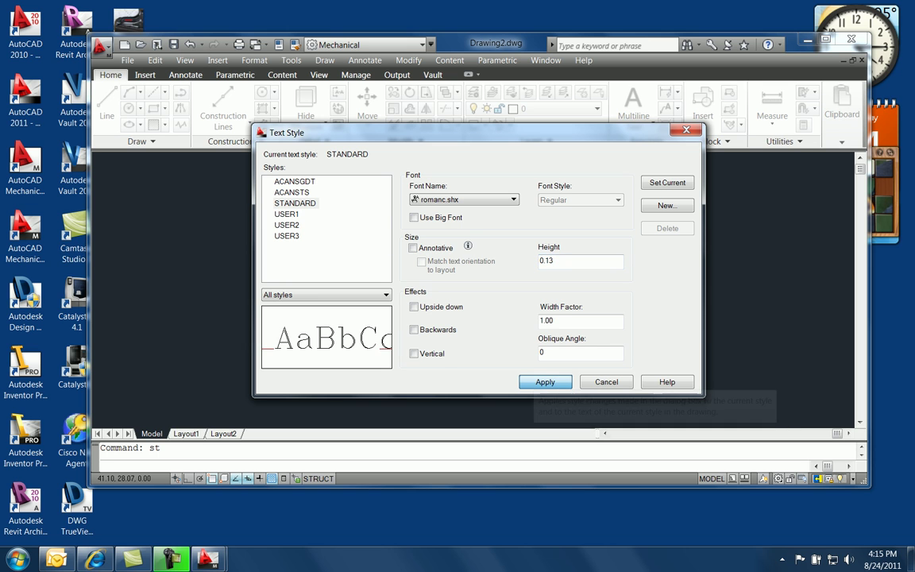
{"action": "left_click", "coordinate": [544, 382]}
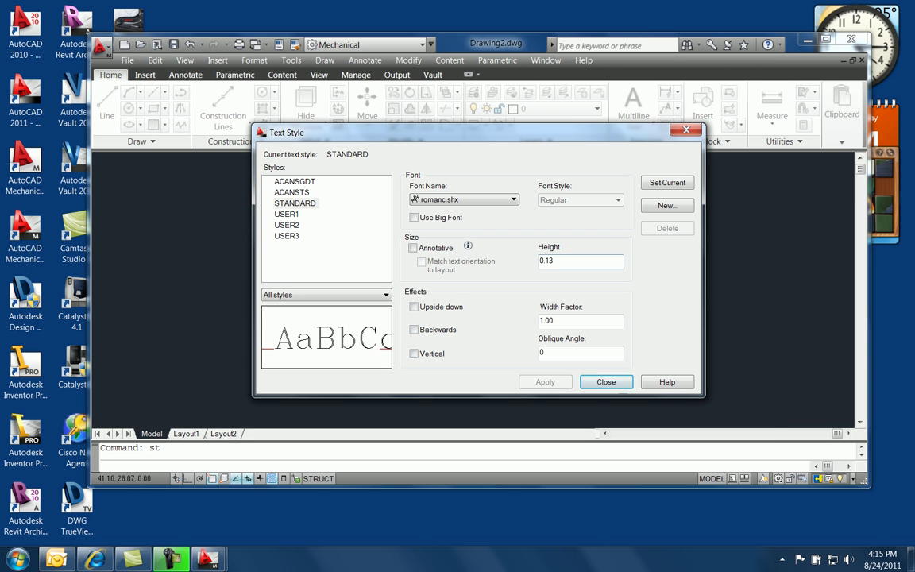
{"action": "left_click", "coordinate": [606, 382]}
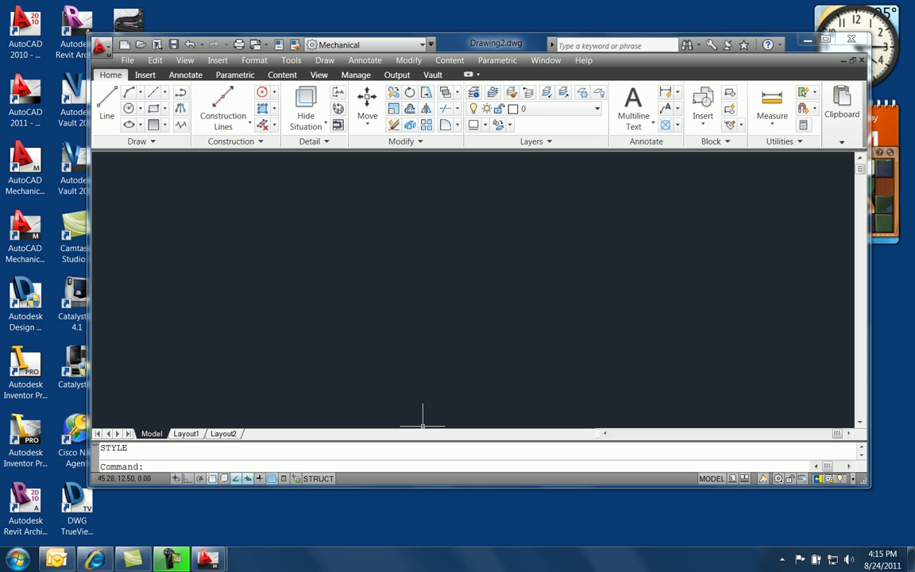
Step: Switch the drafting toggles from icons to text labels and back to icons
{"action": "right_click", "coordinate": [350, 479]}
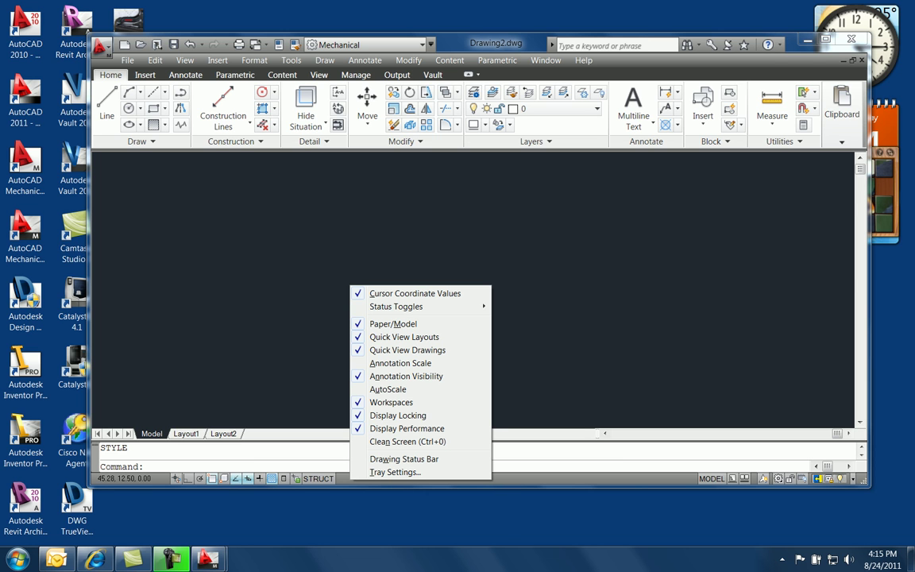
{"action": "right_click", "coordinate": [257, 479]}
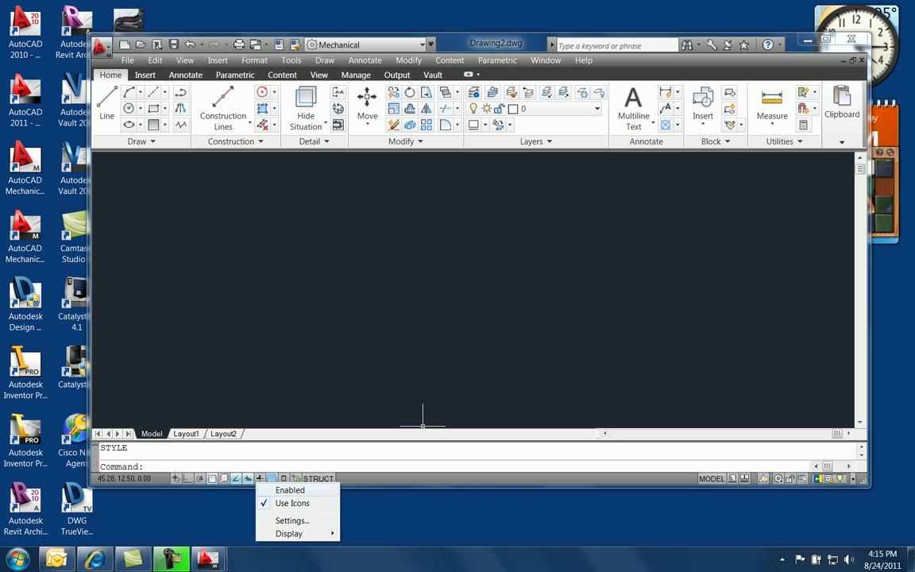
{"action": "left_click", "coordinate": [293, 503]}
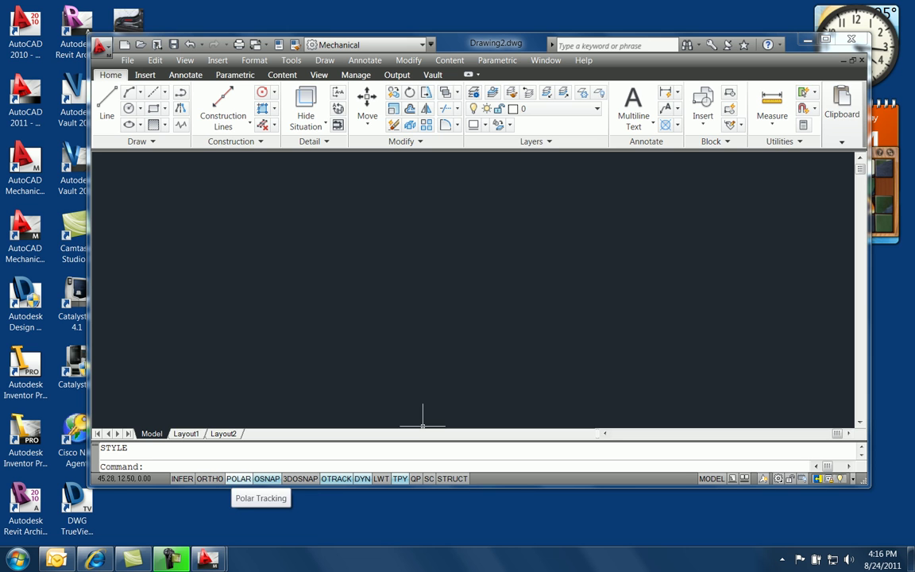
{"action": "right_click", "coordinate": [274, 479]}
{"action": "left_click", "coordinate": [315, 442]}
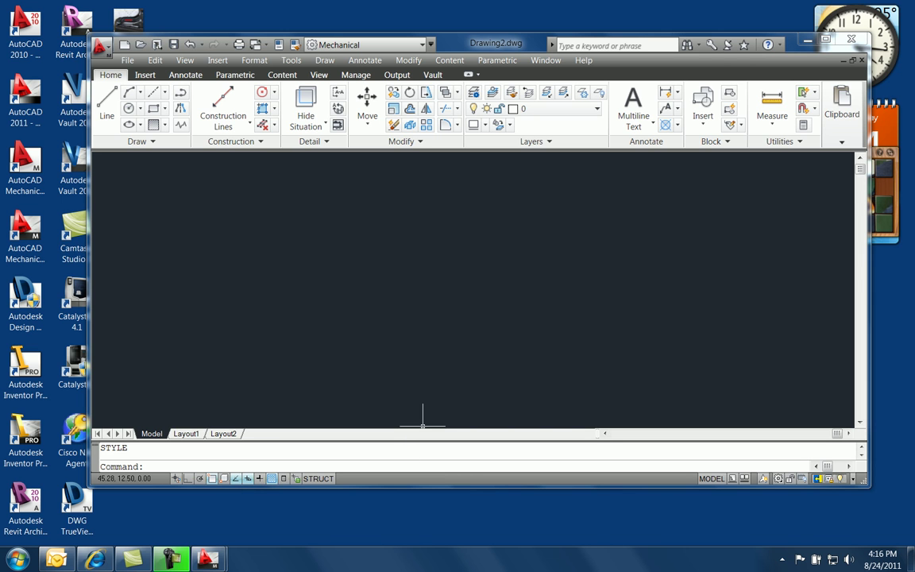
Step: Show the drafting toggles as text labels, and set POLAR on and OSNAP, DYN and TPY off
{"action": "right_click", "coordinate": [248, 478]}
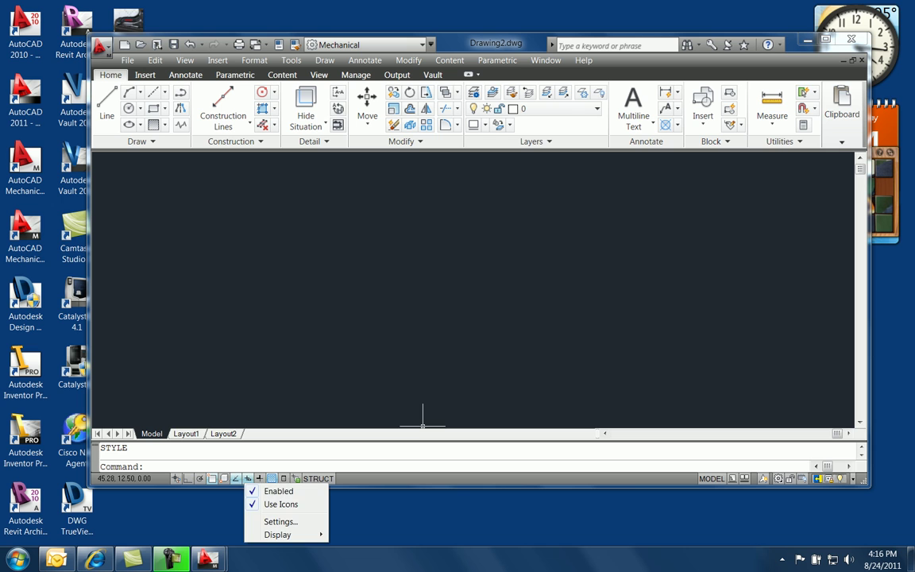
{"action": "left_click", "coordinate": [280, 504]}
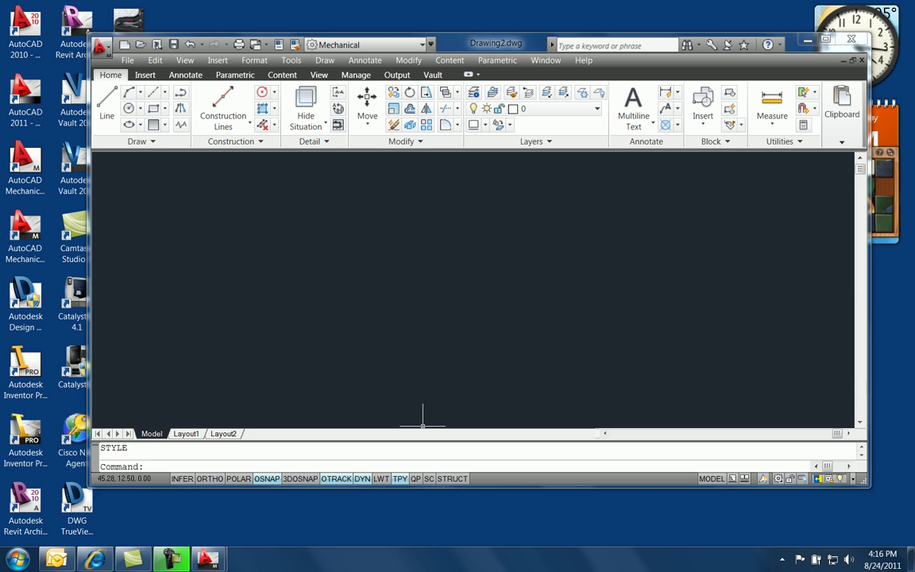
{"action": "left_click", "coordinate": [238, 478]}
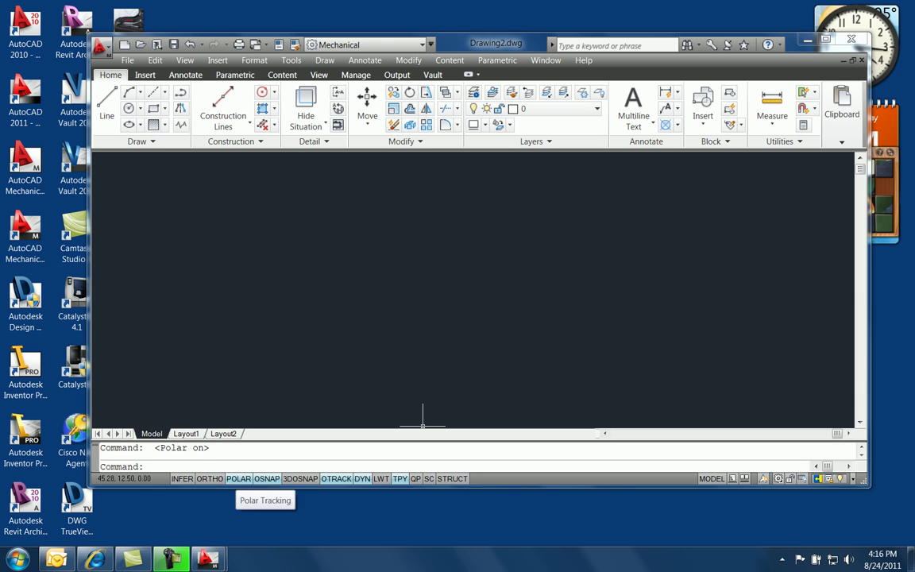
{"action": "left_click", "coordinate": [266, 479]}
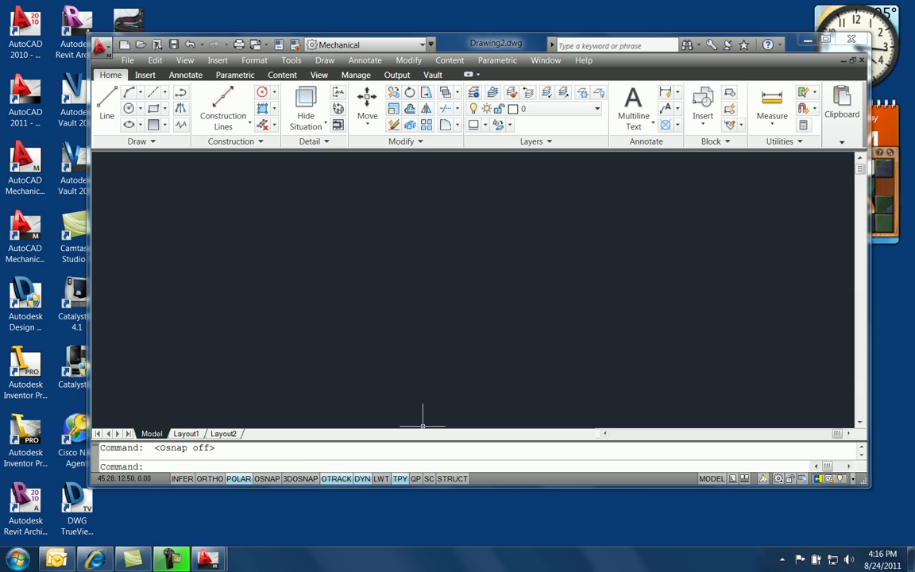
{"action": "left_click", "coordinate": [362, 478]}
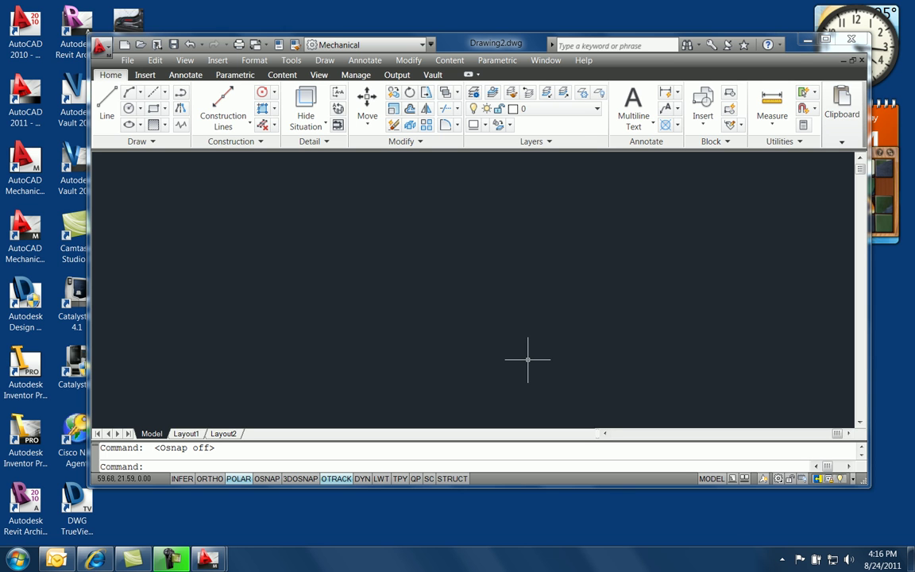
Step: Draw a rectangular border on Layout1 just inside the dashed printable-area margin, from its lower-right to its upper-left corner
{"action": "left_click", "coordinate": [193, 433]}
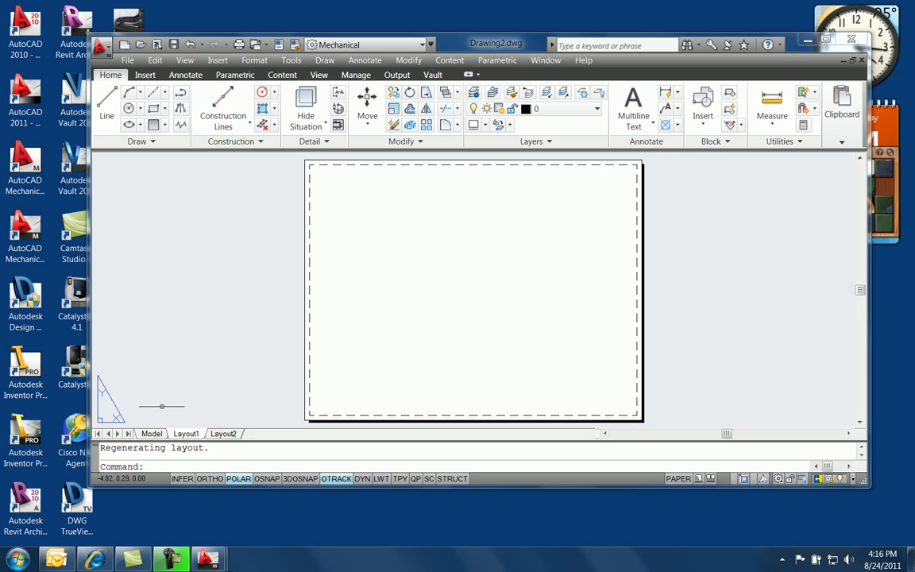
{"action": "left_click", "coordinate": [151, 433]}
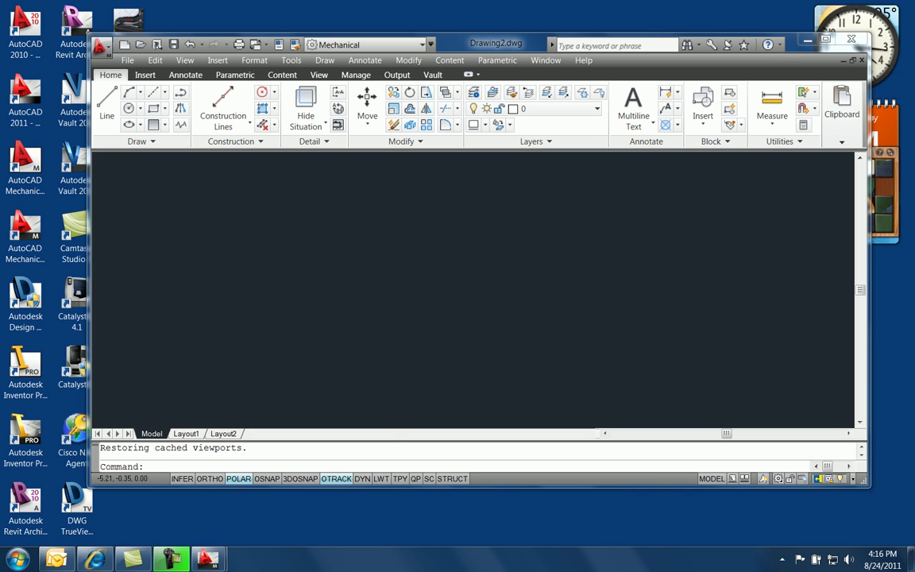
{"action": "left_click", "coordinate": [186, 433]}
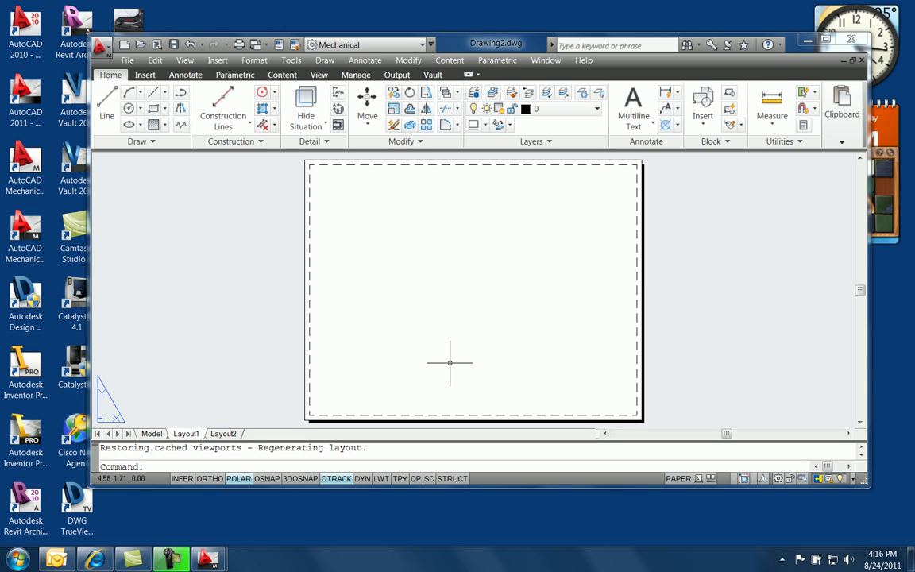
{"action": "type", "text": "rec"}
{"action": "key", "text": "Return"}
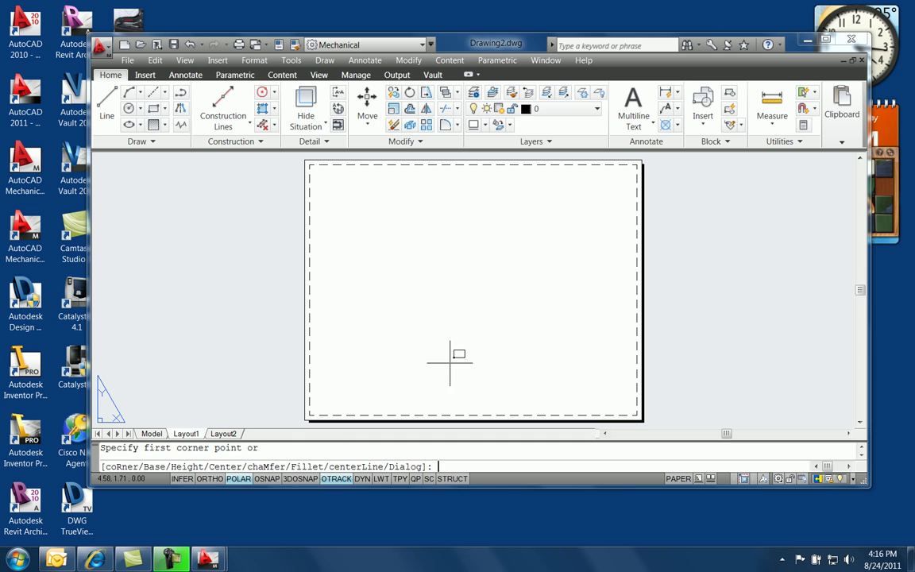
{"action": "left_click", "coordinate": [635, 410]}
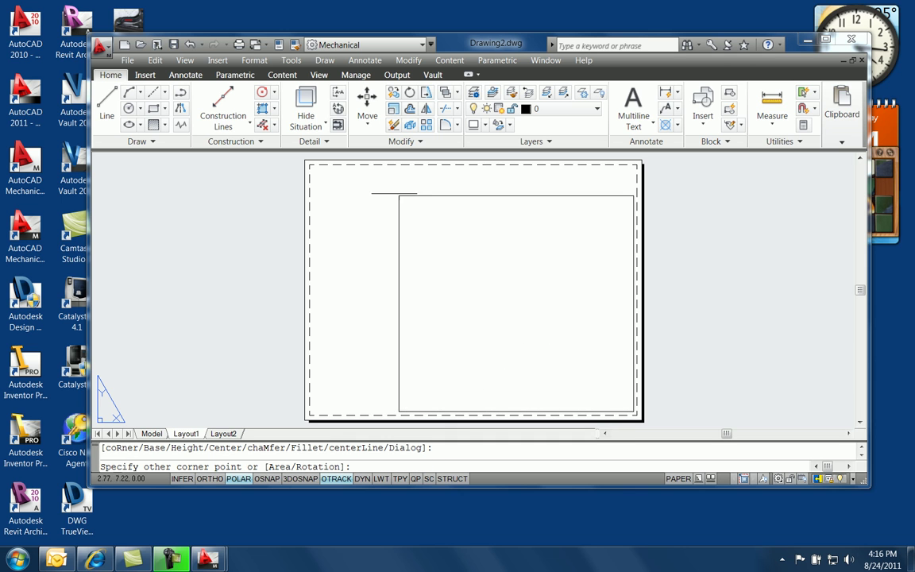
{"action": "left_click", "coordinate": [316, 170]}
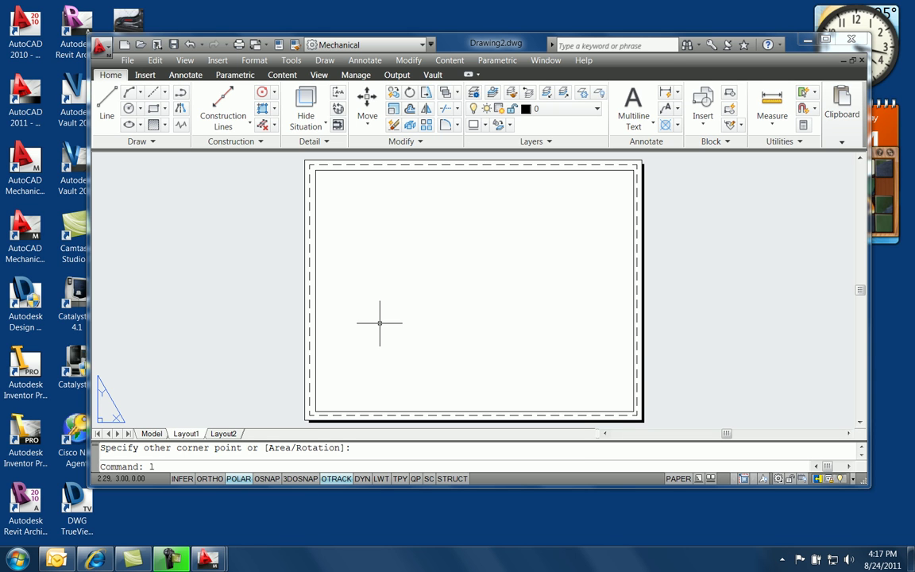
Step: Turn on object snap and draw a horizontal line across the border, starting .375 above its lower-left corner
{"action": "type", "text": "l"}
{"action": "key", "text": "Return"}
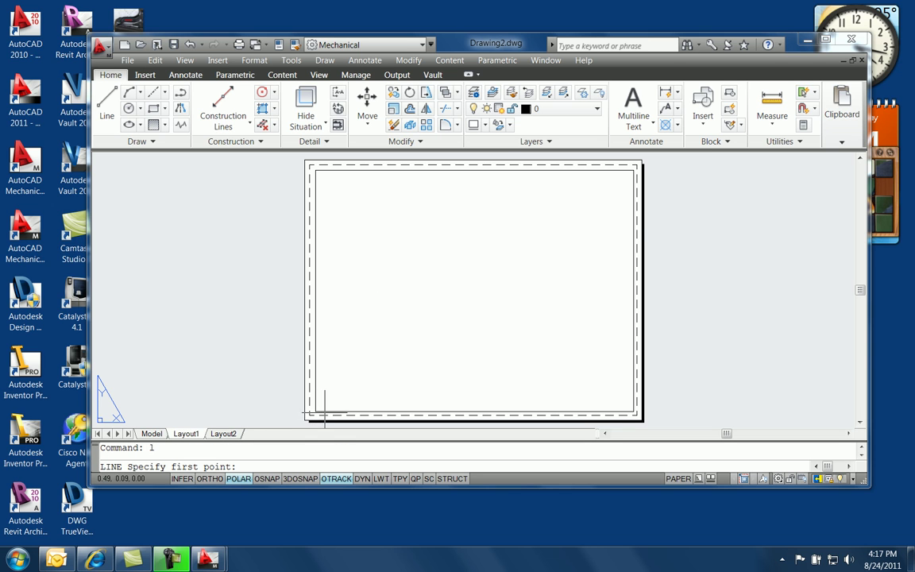
{"action": "key", "text": "F3"}
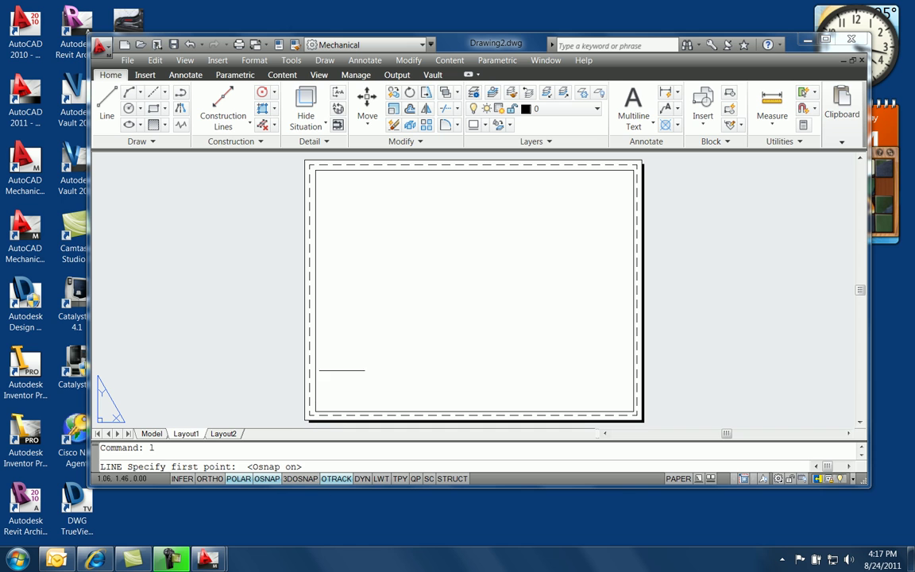
{"action": "left_click", "coordinate": [316, 400]}
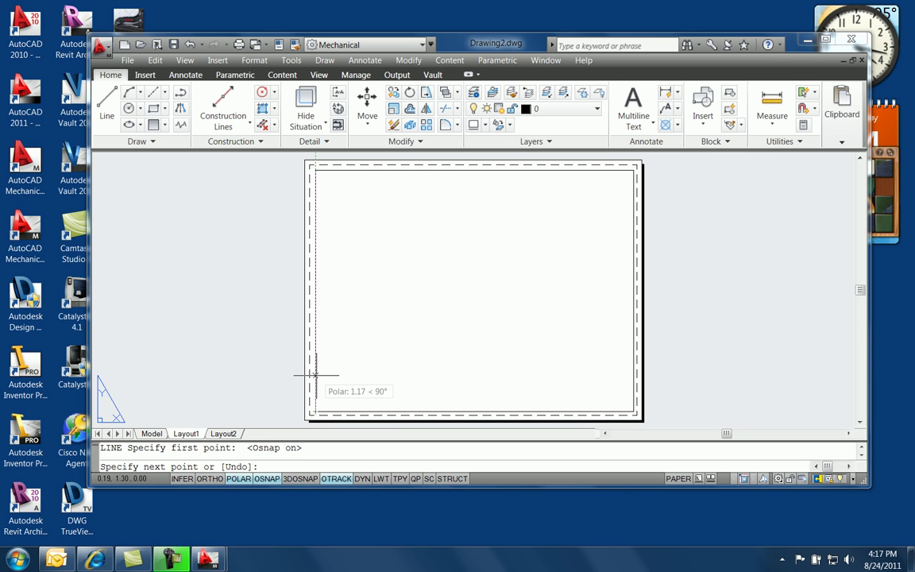
{"action": "type", "text": ".375"}
{"action": "key", "text": "Return"}
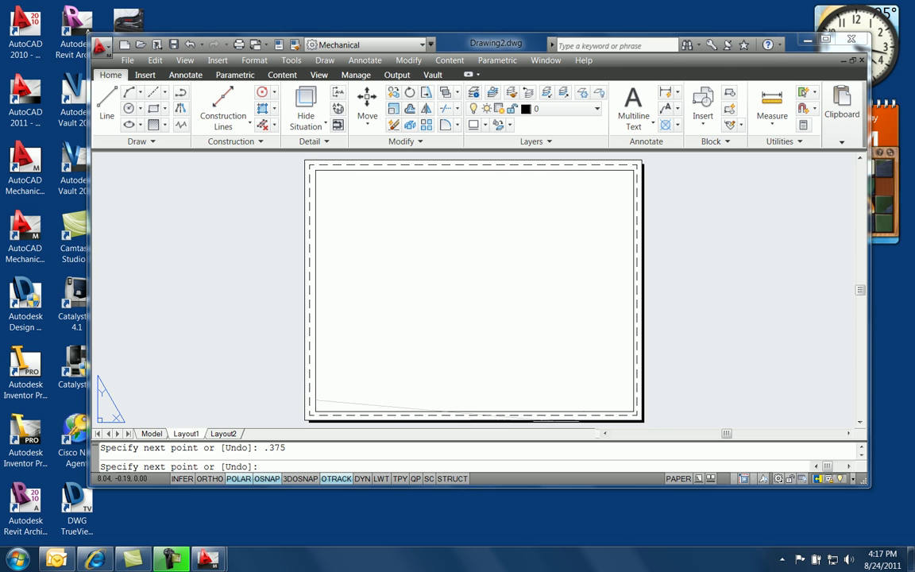
{"action": "left_click", "coordinate": [633, 399]}
{"action": "key", "text": "Escape"}
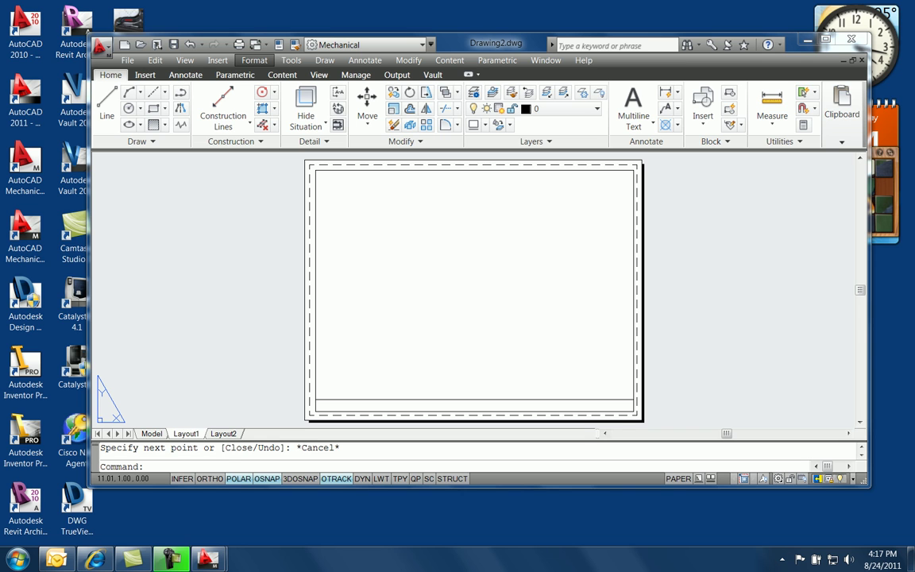
Step: Offset the vertical line at the title strip's left end 2.5 to the right to form the first divider
{"action": "left_click", "coordinate": [214, 348]}
{"action": "left_click", "coordinate": [232, 374]}
{"action": "key", "text": "Escape"}
{"action": "type", "text": "o"}
{"action": "key", "text": "Return"}
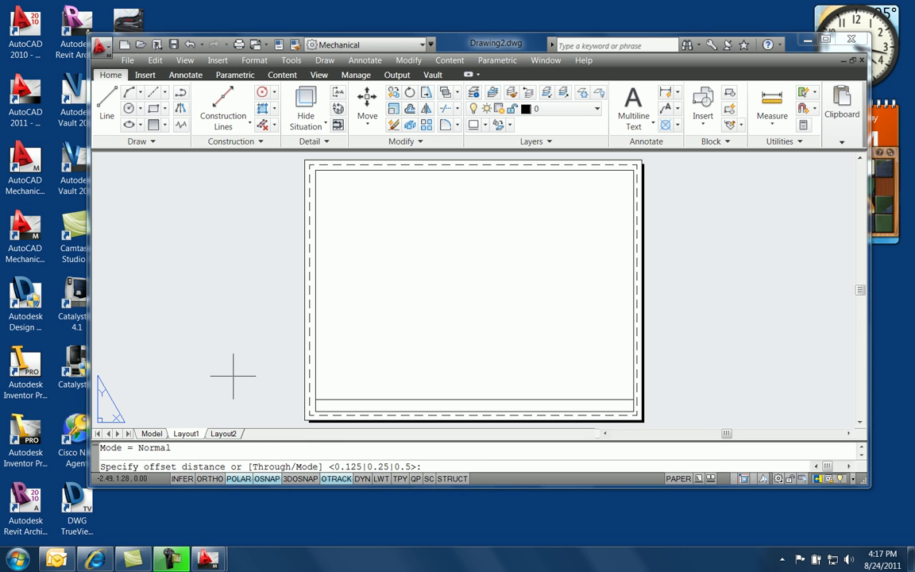
{"action": "type", "text": "2.5"}
{"action": "key", "text": "Return"}
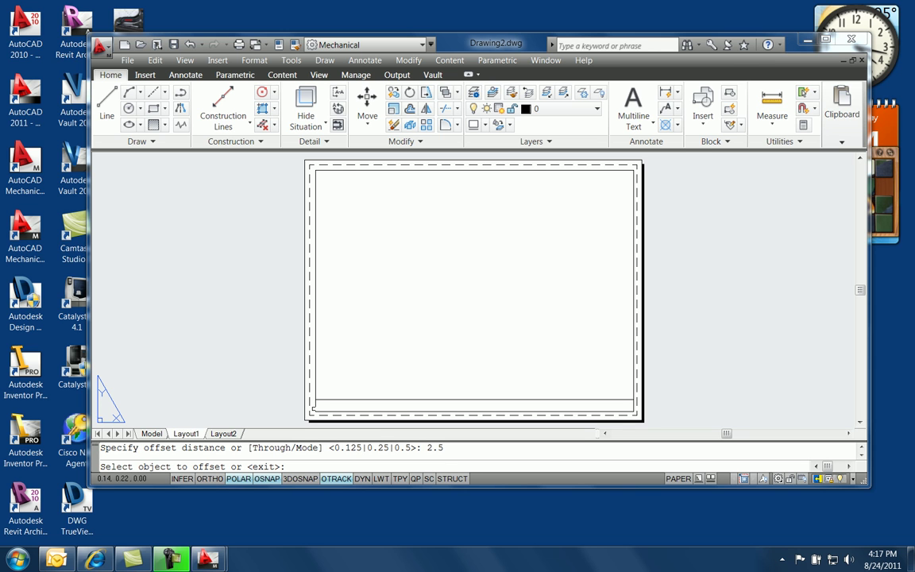
{"action": "left_click", "coordinate": [313, 407]}
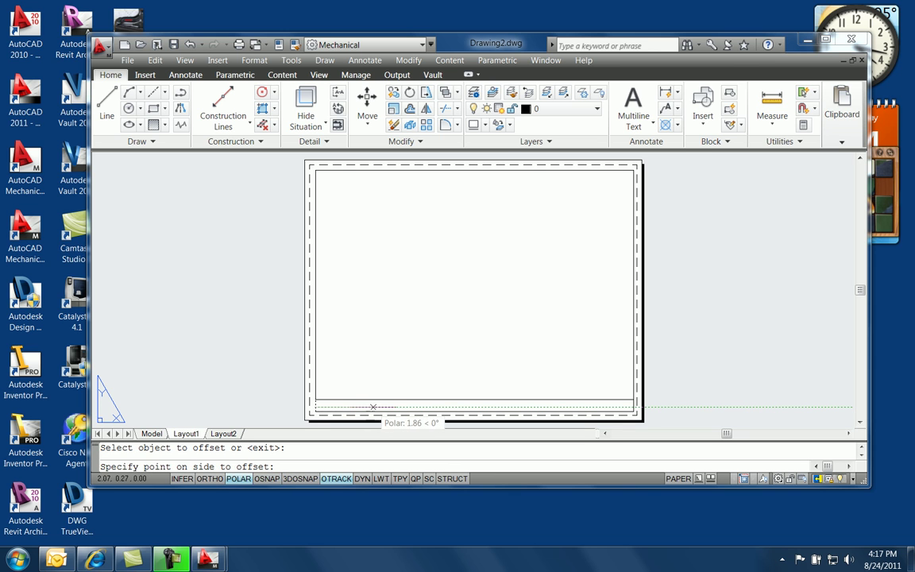
{"action": "left_click", "coordinate": [371, 406]}
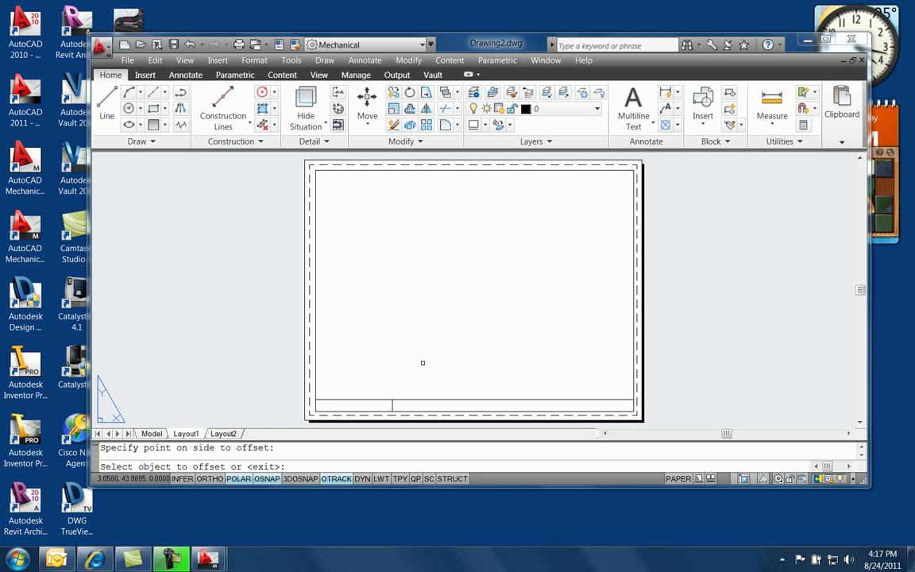
{"action": "key", "text": "Escape"}
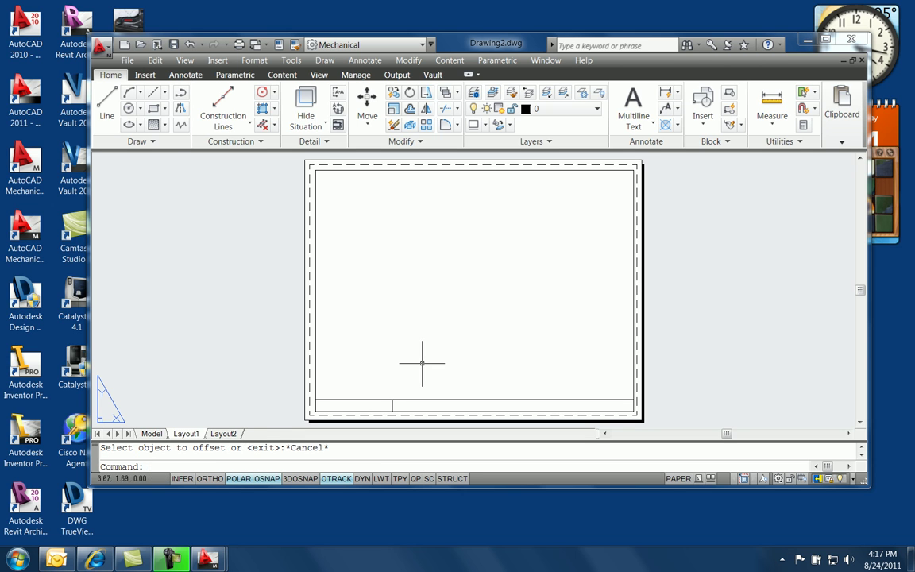
Step: Offset the title strip's first divider 1.25 to the right to form the second divider
{"action": "right_click", "coordinate": [404, 361]}
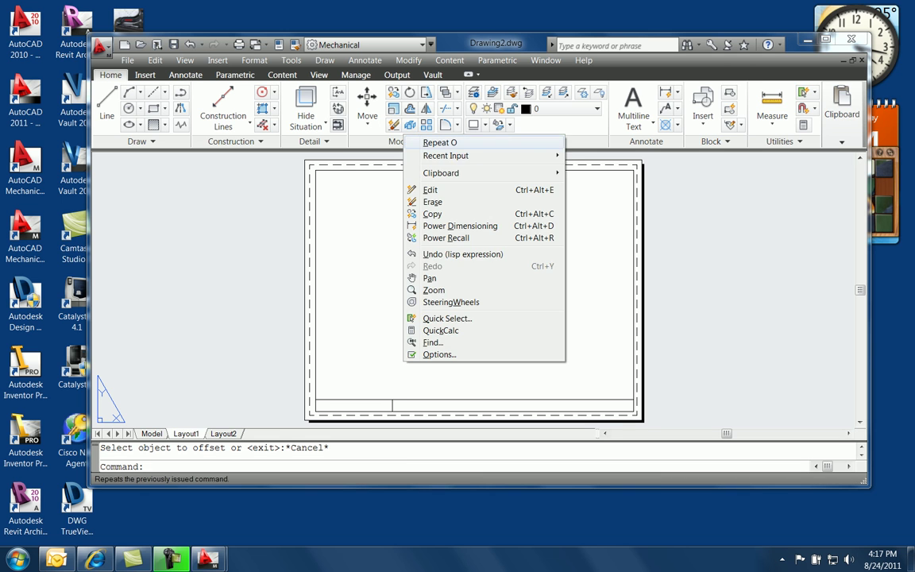
{"action": "left_click", "coordinate": [440, 142]}
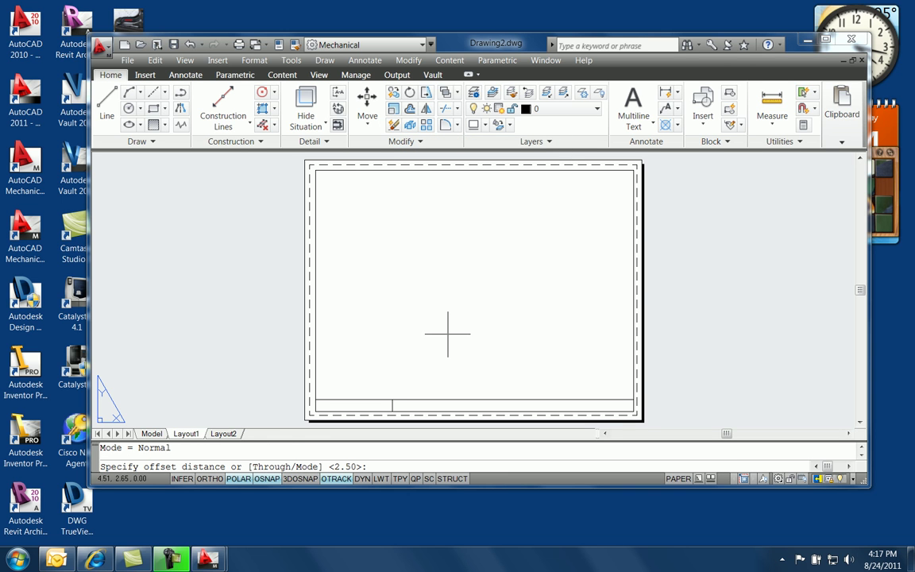
{"action": "type", "text": "1.25"}
{"action": "key", "text": "Return"}
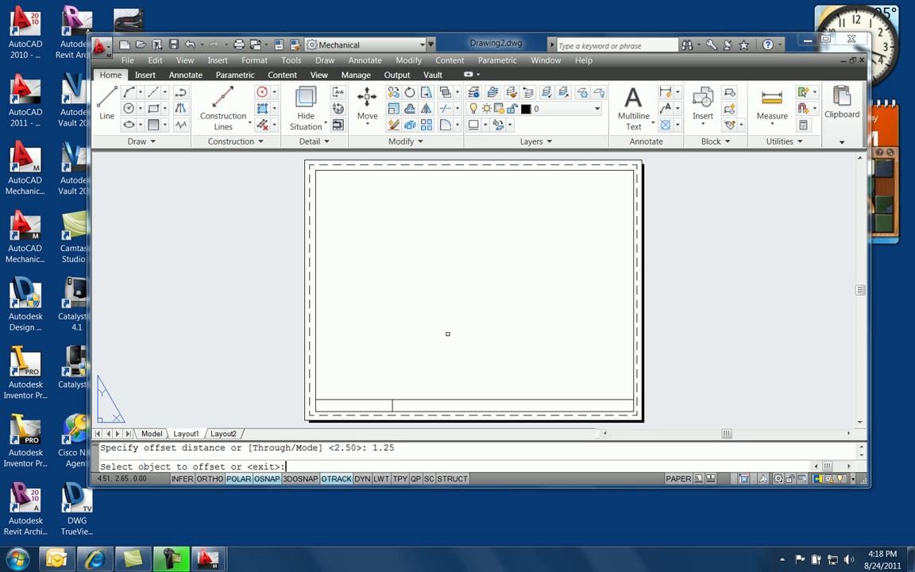
{"action": "left_click", "coordinate": [392, 405]}
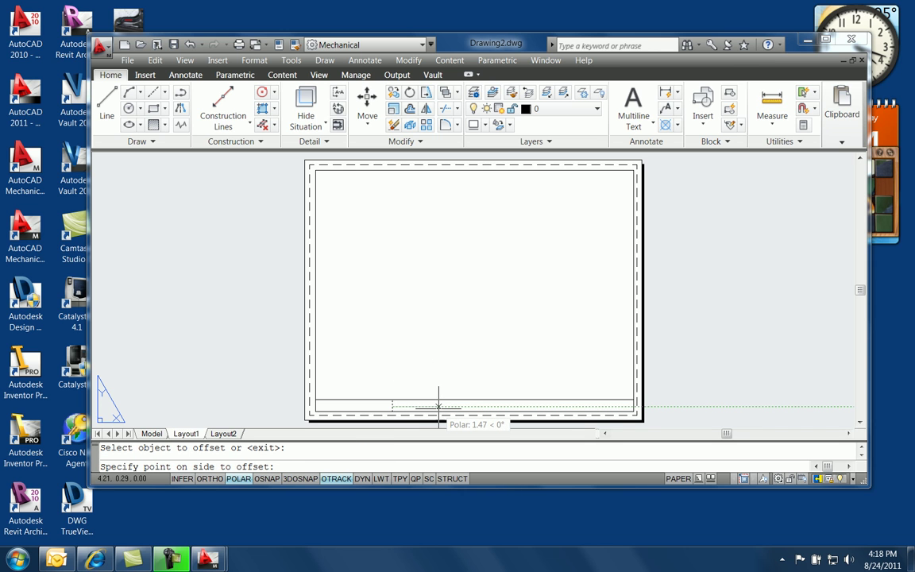
{"action": "left_click", "coordinate": [438, 406]}
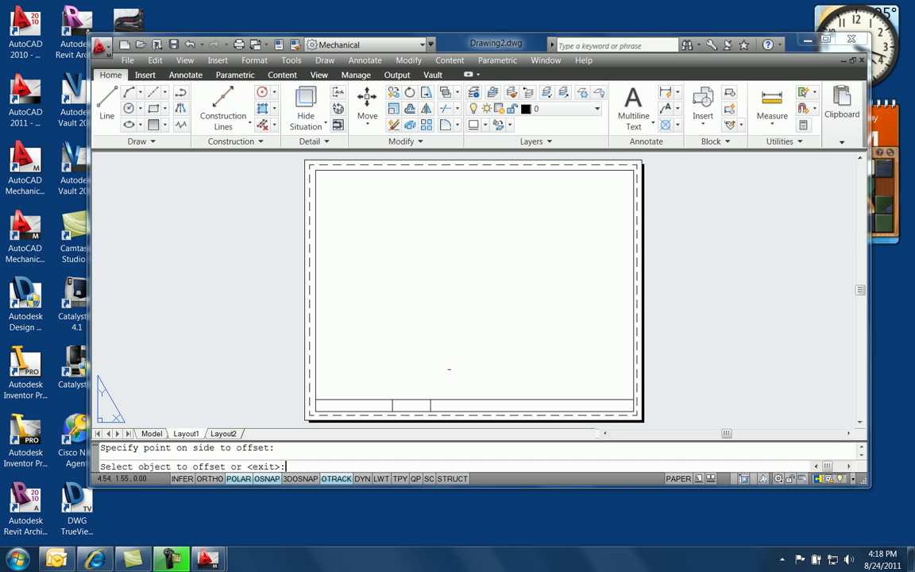
{"action": "key", "text": "Escape"}
Step: Offset the title strip's second divider 1 to the right to form the third divider
{"action": "right_click", "coordinate": [435, 123]}
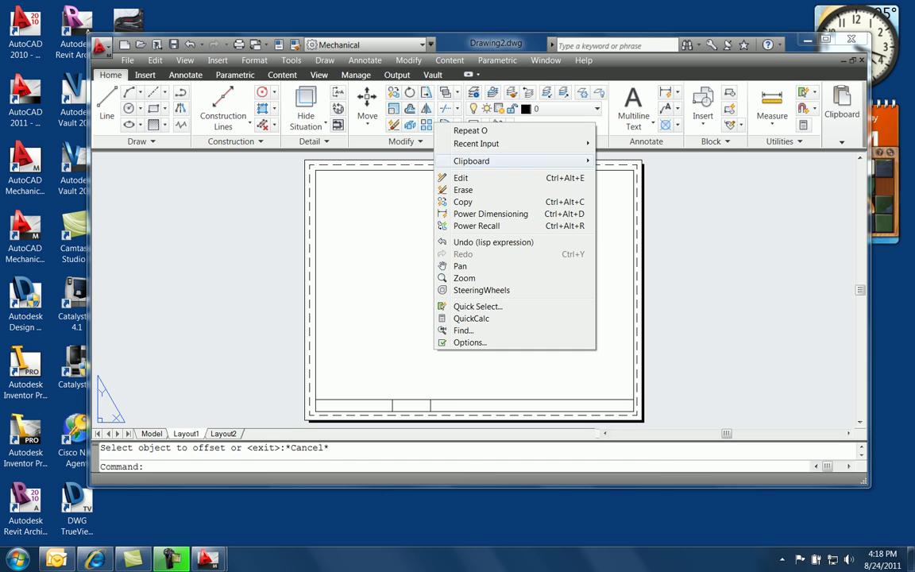
{"action": "left_click", "coordinate": [470, 131]}
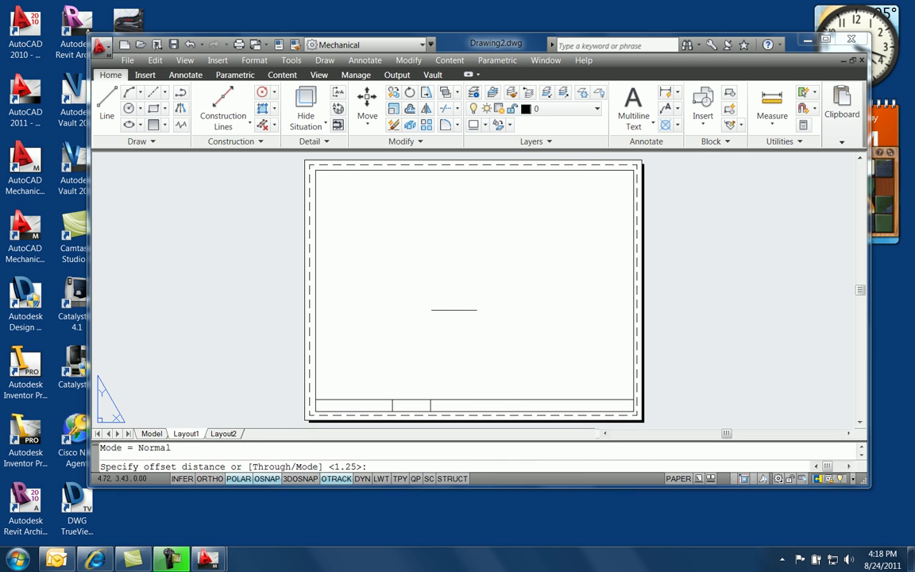
{"action": "type", "text": "1"}
{"action": "right_click", "coordinate": [449, 310]}
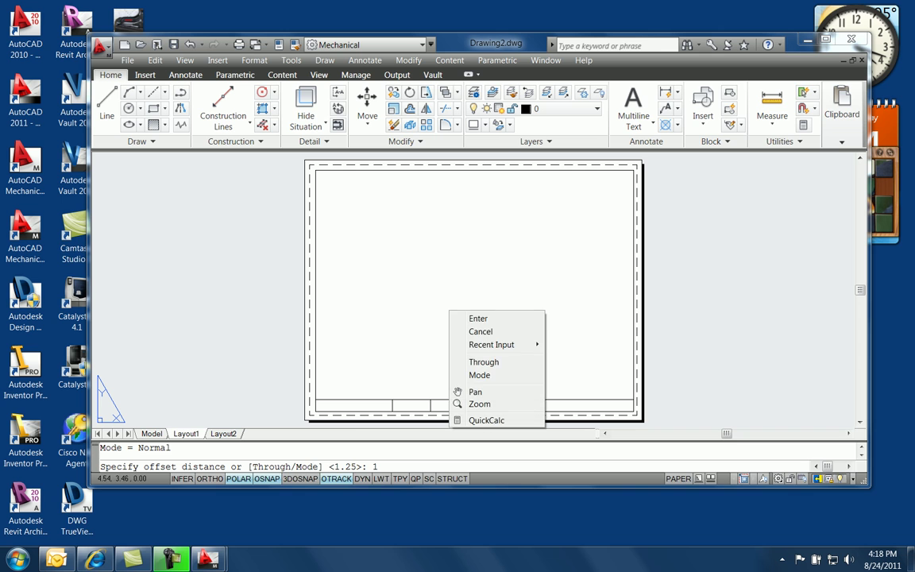
{"action": "left_click", "coordinate": [478, 318]}
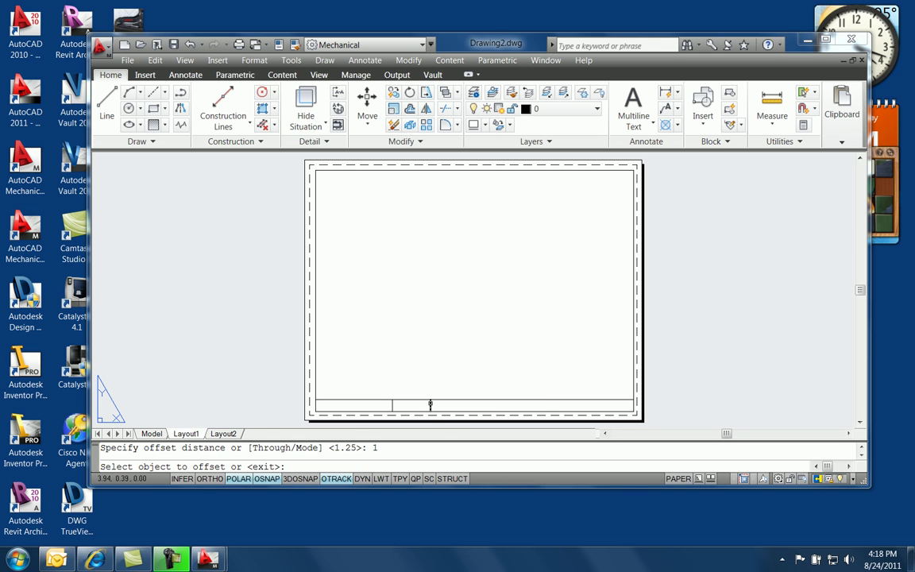
{"action": "left_click", "coordinate": [430, 404]}
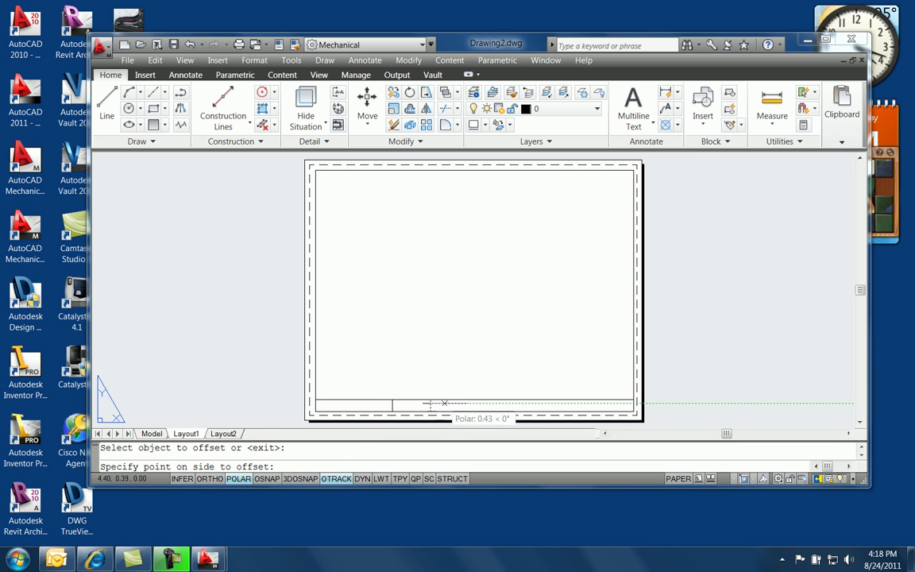
{"action": "left_click", "coordinate": [463, 389]}
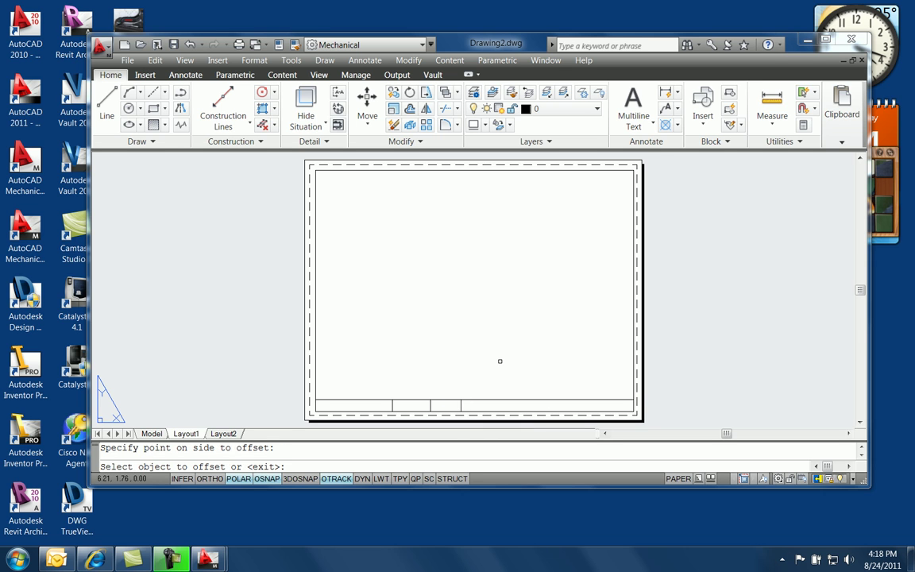
{"action": "key", "text": "Escape"}
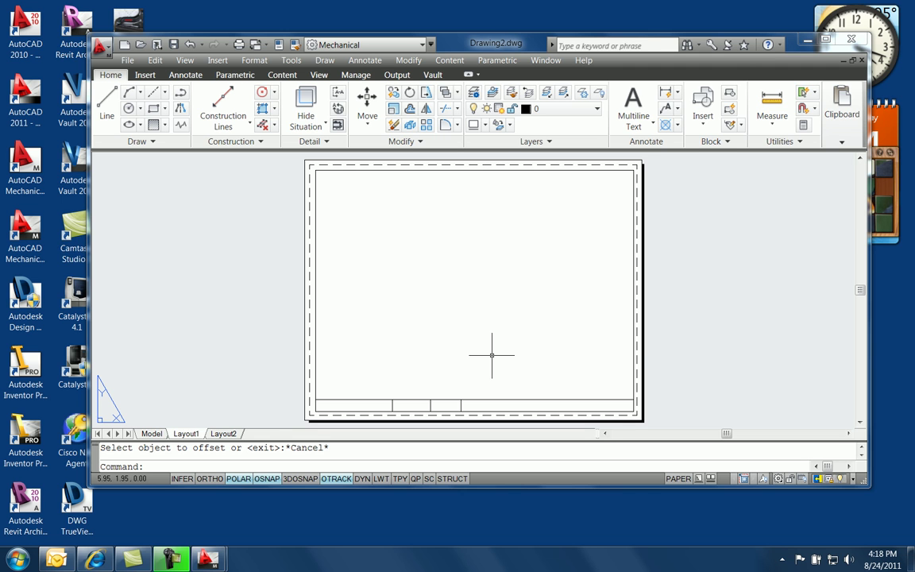
Step: Offset the title strip's third divider 4 to the right to form the fourth divider
{"action": "right_click", "coordinate": [492, 355]}
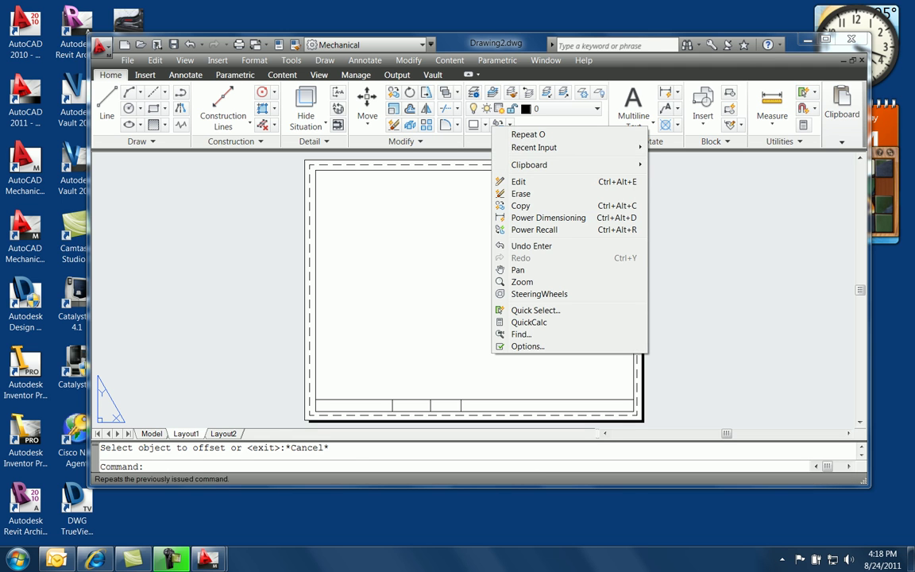
{"action": "left_click", "coordinate": [528, 134]}
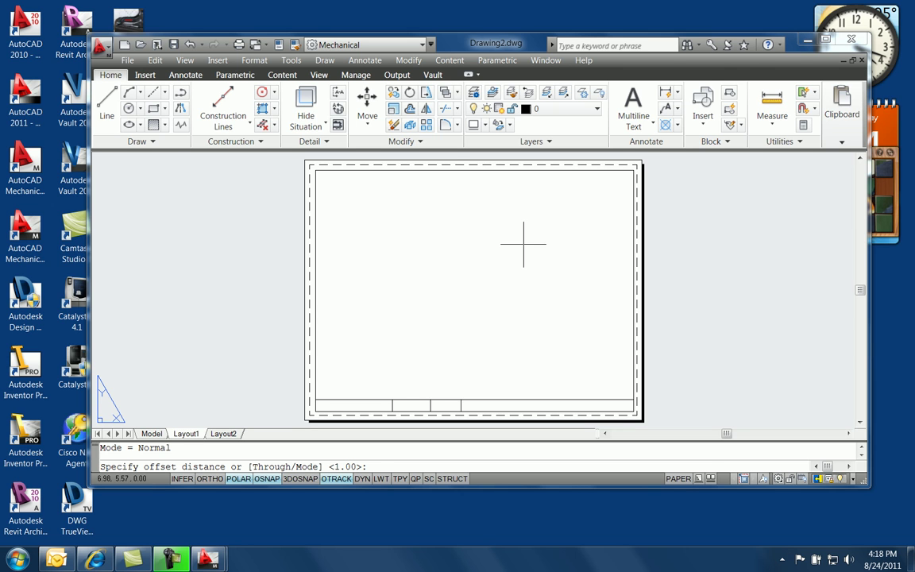
{"action": "type", "text": "4"}
{"action": "key", "text": "Return"}
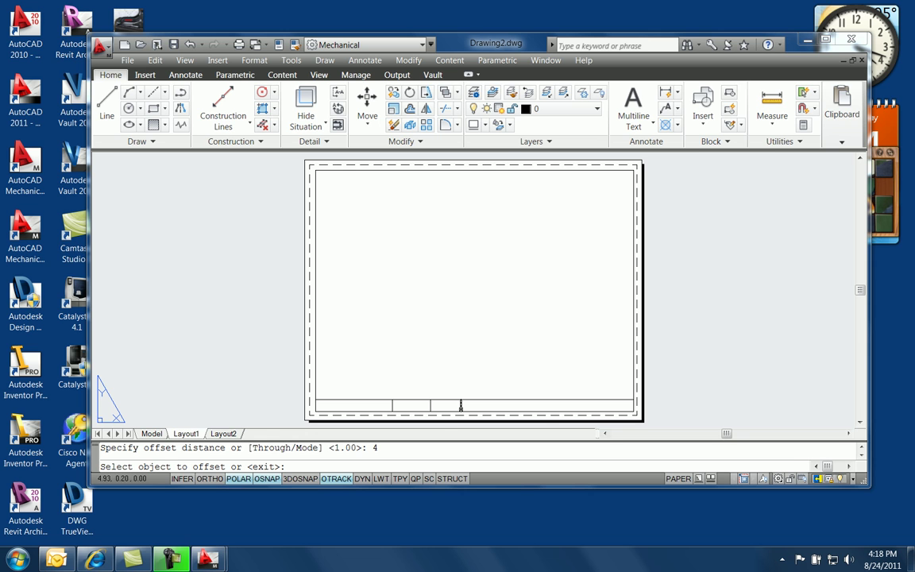
{"action": "left_click", "coordinate": [461, 406]}
{"action": "left_click", "coordinate": [531, 390]}
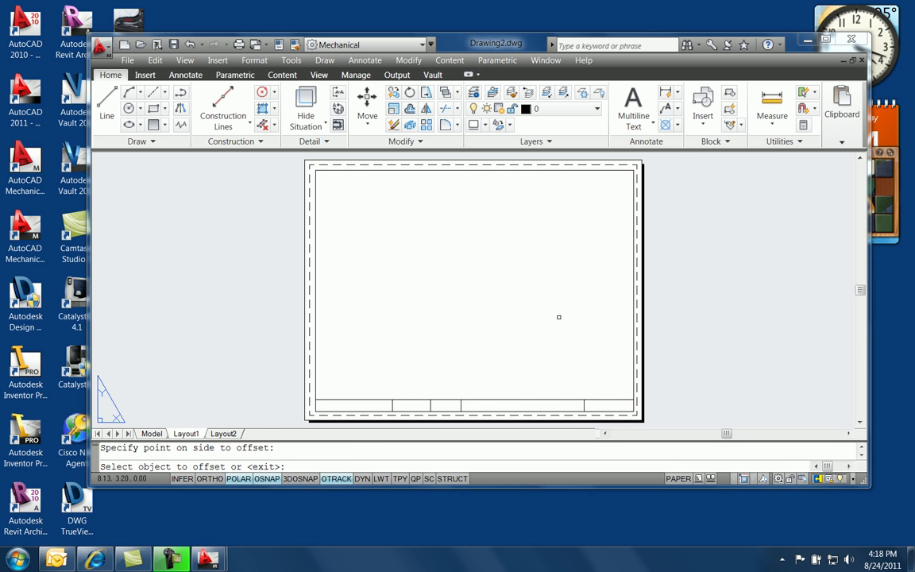
{"action": "key", "text": "Escape"}
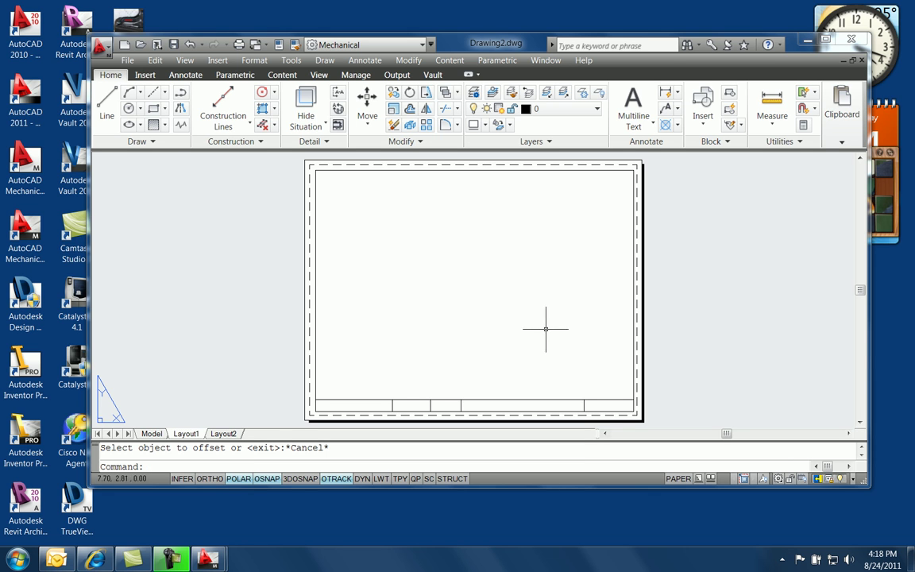
Step: Place single-line text with the person's title and surname in capitals in the strip's first cell, at rotation 0
{"action": "type", "text": "dt"}
{"action": "key", "text": "Return"}
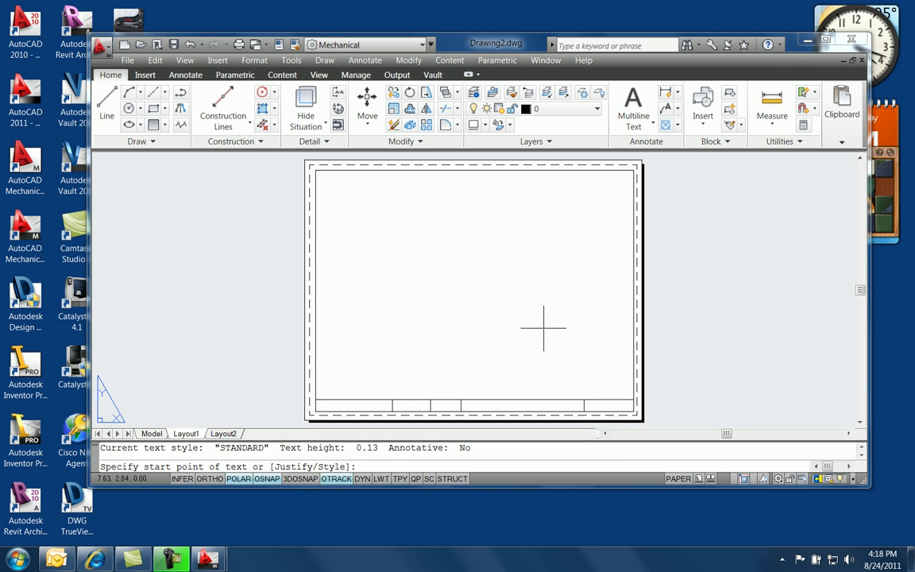
{"action": "scroll", "coordinate": [326, 381], "scroll_direction": "up", "scroll_amount": 8}
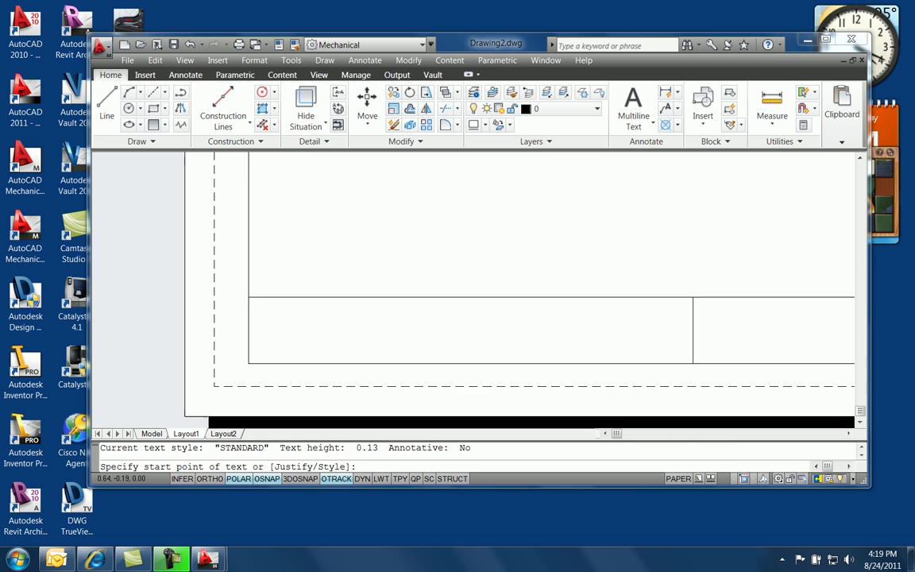
{"action": "scroll", "coordinate": [326, 384], "scroll_direction": "down", "scroll_amount": 2}
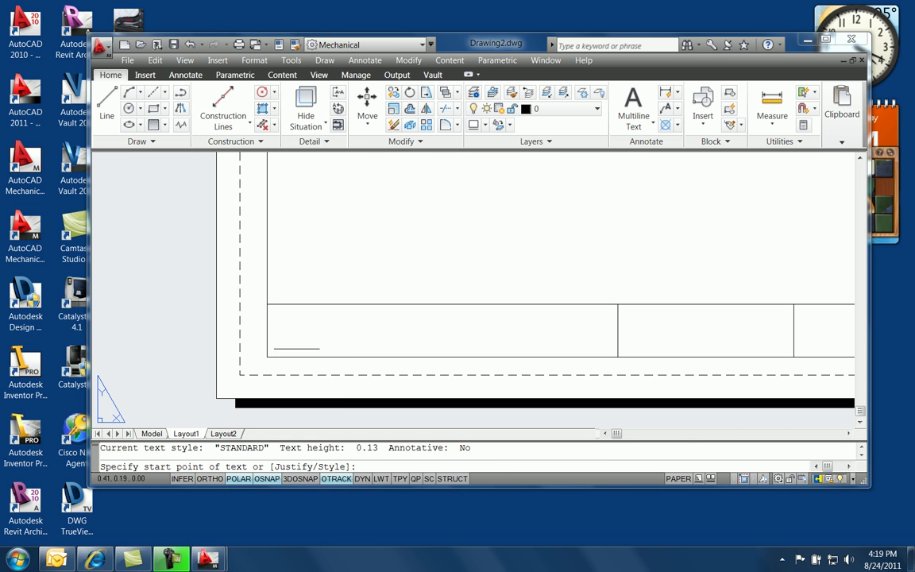
{"action": "left_click", "coordinate": [273, 350]}
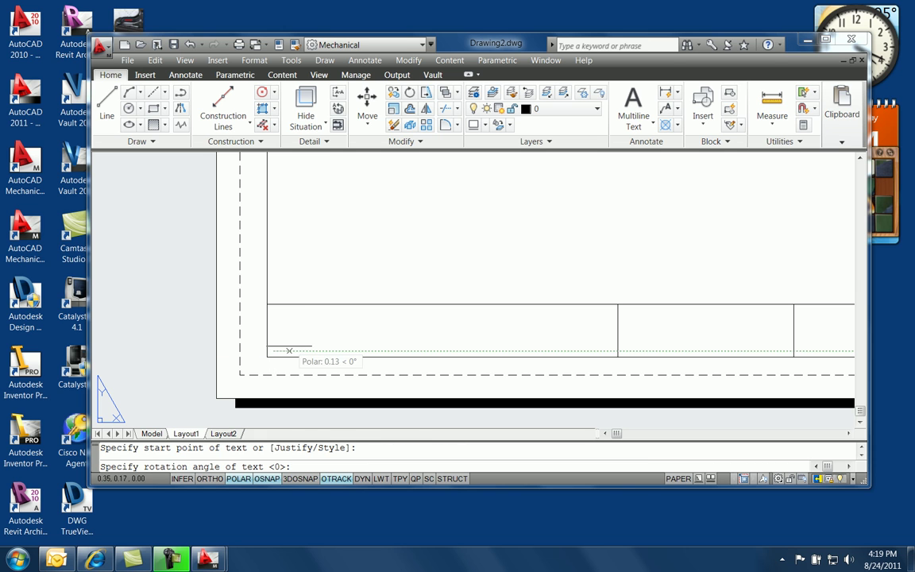
{"action": "key", "text": "Return"}
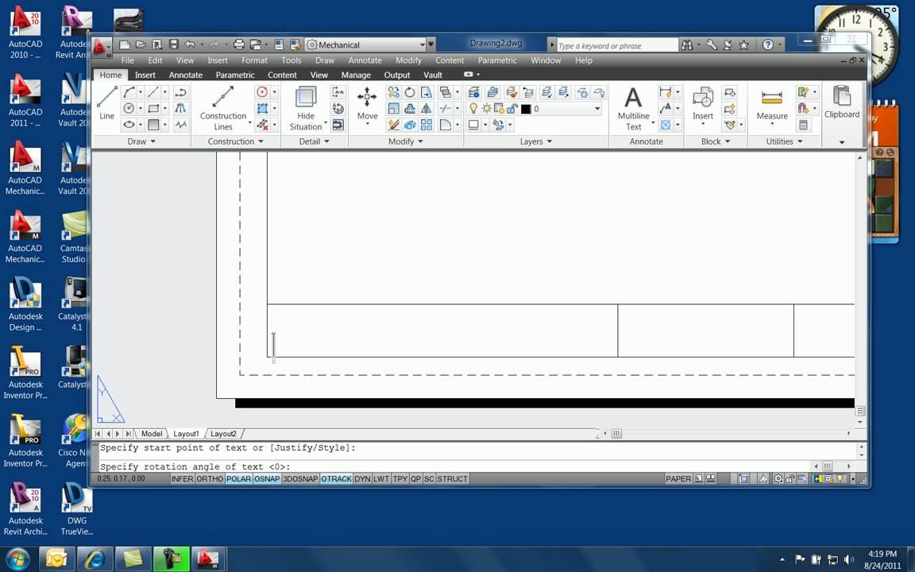
{"action": "type", "text": "m"}
{"action": "key", "text": "BackSpace"}
{"action": "type", "text": "MR. JOHNSON"}
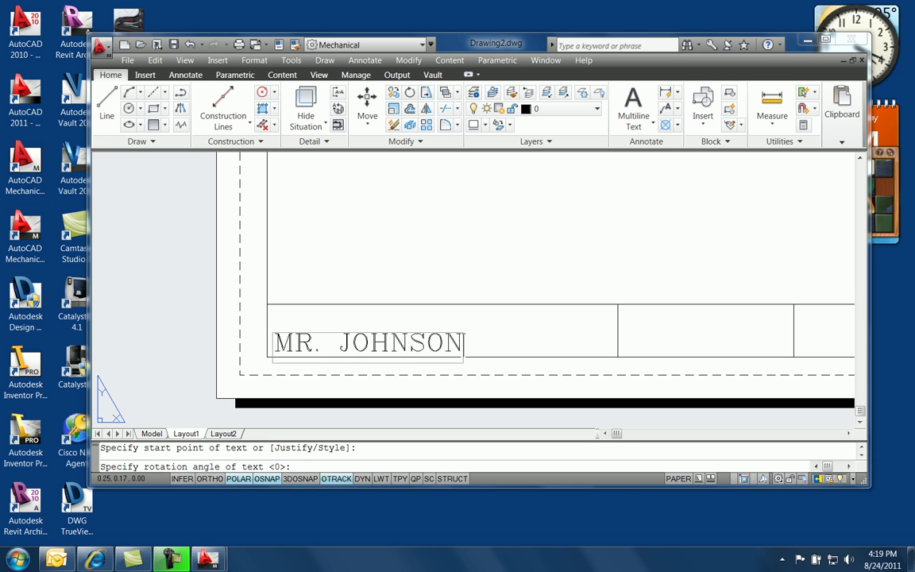
{"action": "left_click", "coordinate": [486, 321]}
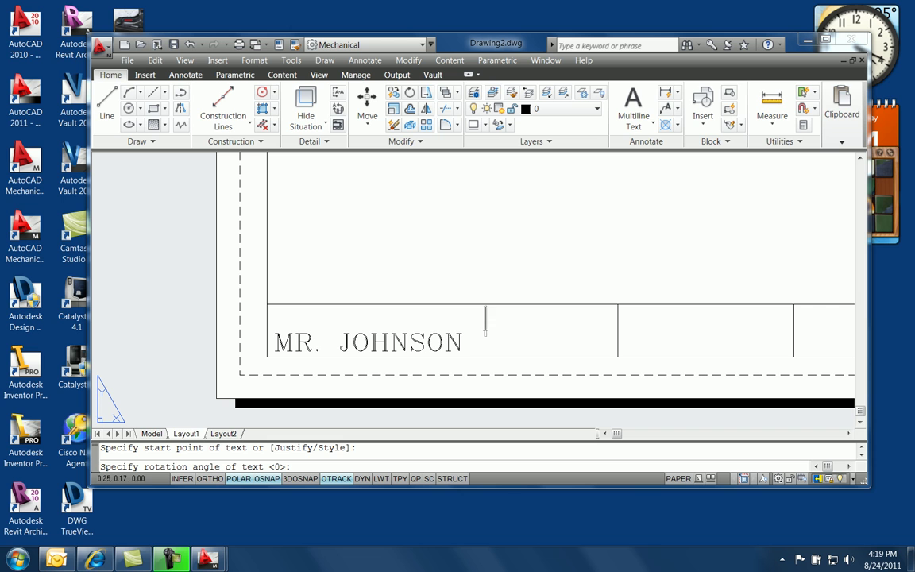
{"action": "key", "text": "Return"}
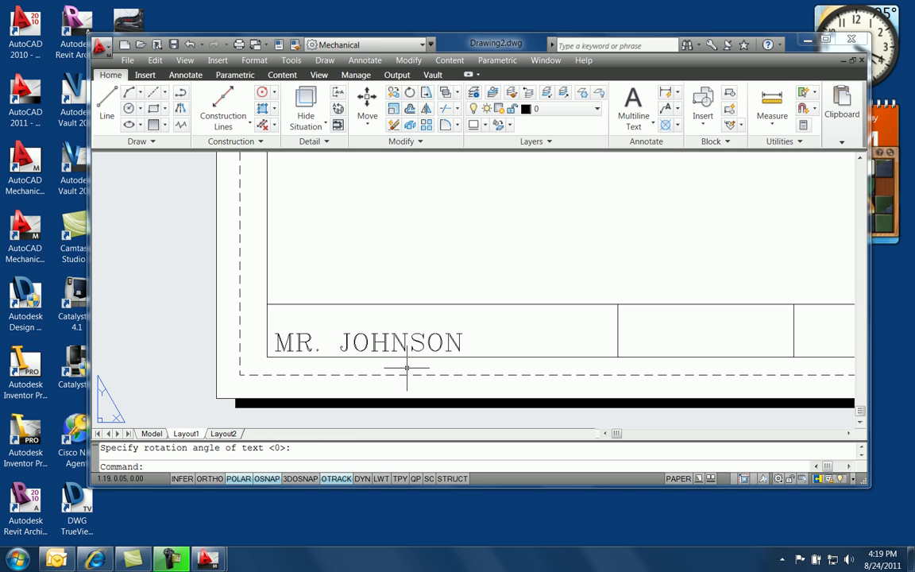
Step: Move the name text straight up so that it sits vertically centred in the strip's first cell
{"action": "type", "text": "m"}
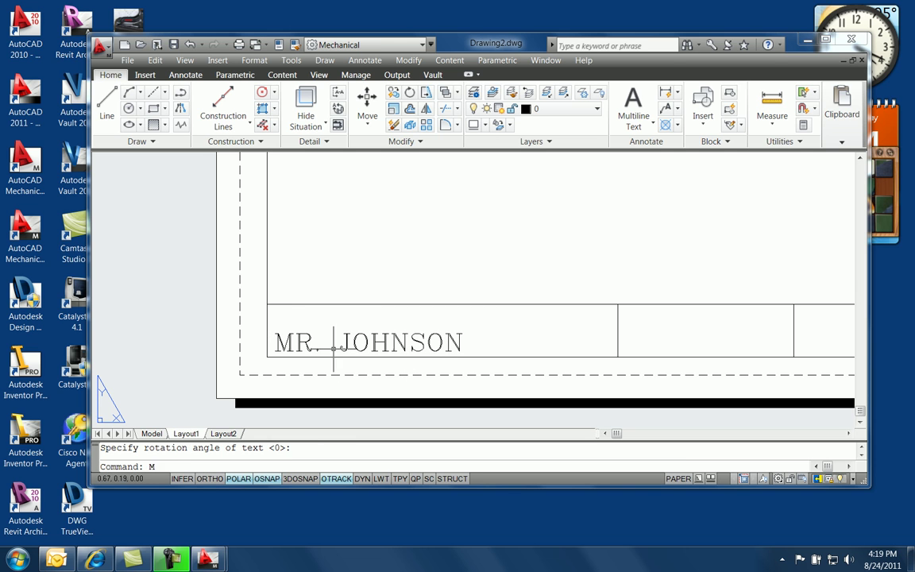
{"action": "key", "text": "Return"}
{"action": "left_click", "coordinate": [295, 342]}
{"action": "key", "text": "Return"}
{"action": "left_click", "coordinate": [333, 342]}
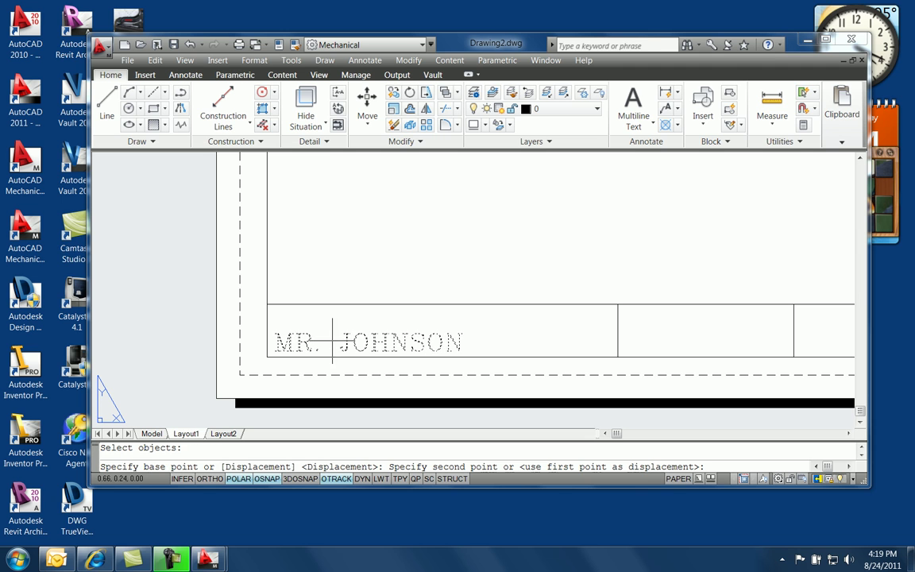
{"action": "left_click", "coordinate": [333, 328]}
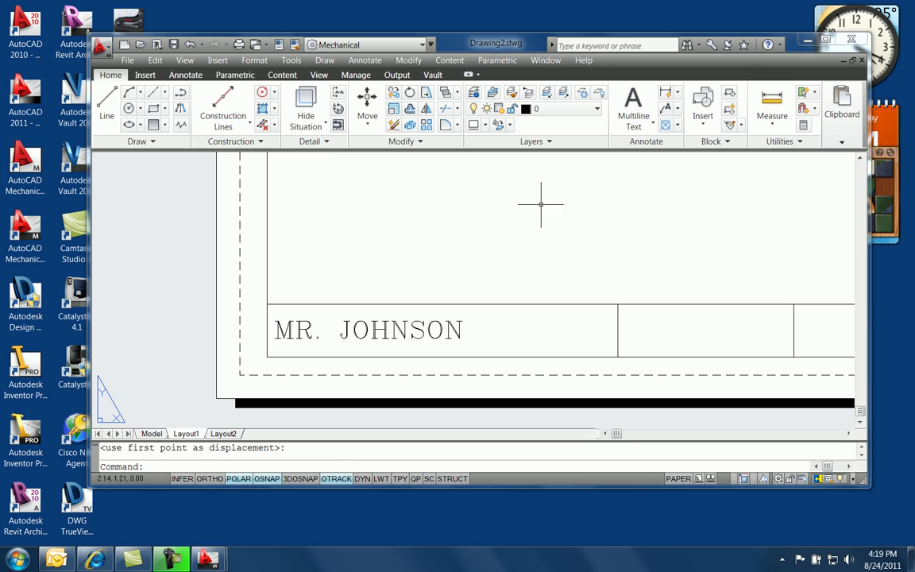
Step: Copy the name text horizontally from the strip's first cell into its second cell, with Ortho on and object snap off
{"action": "key", "text": "Return"}
{"action": "type", "text": "E"}
{"action": "key", "text": "Return"}
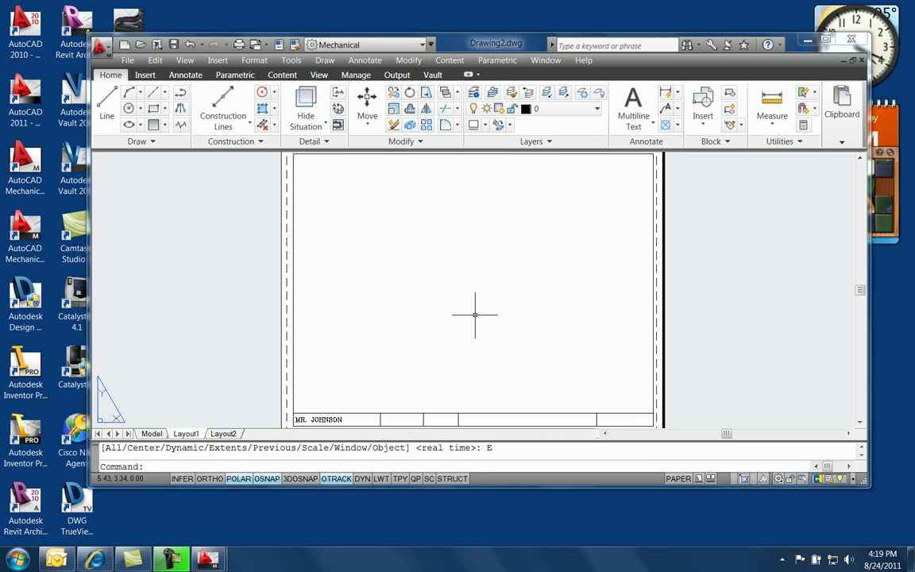
{"action": "type", "text": "CO"}
{"action": "key", "text": "Return"}
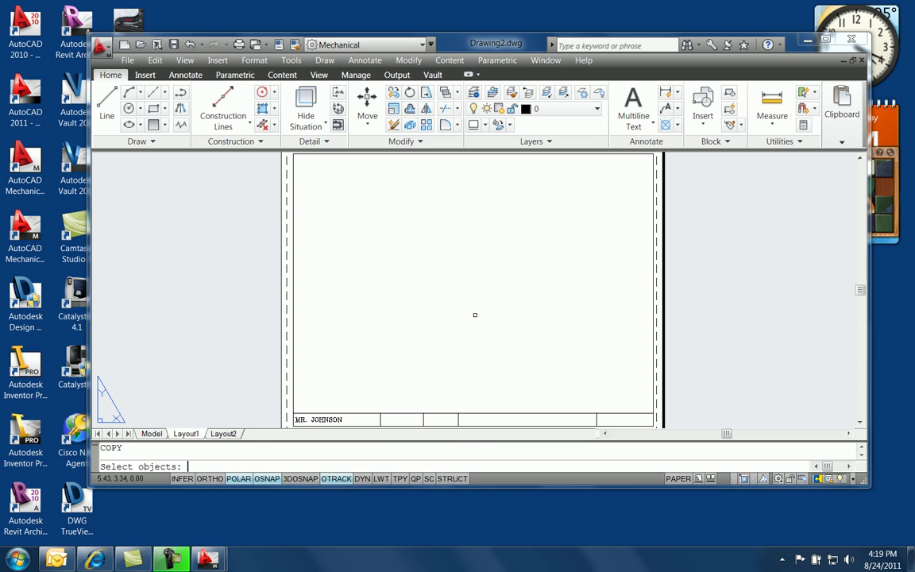
{"action": "left_click", "coordinate": [325, 417]}
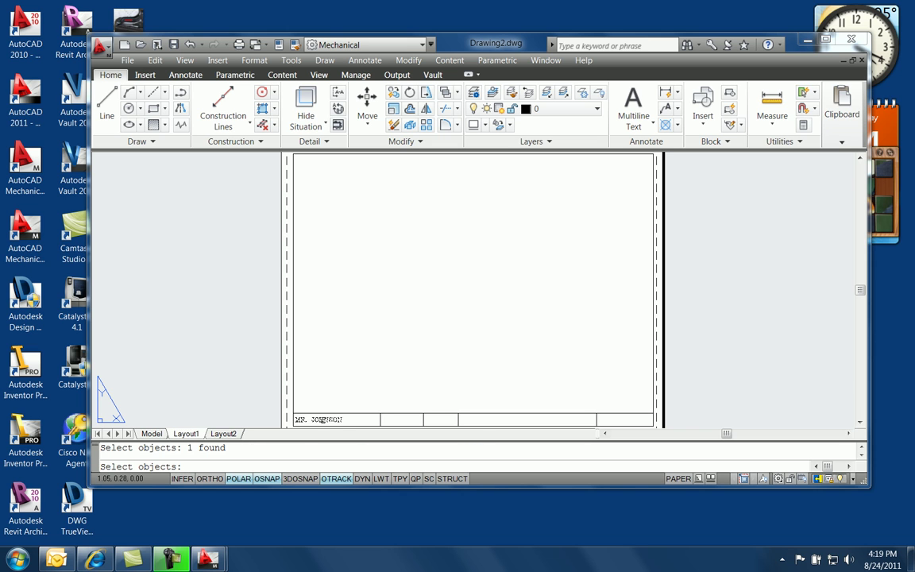
{"action": "key", "text": "Return"}
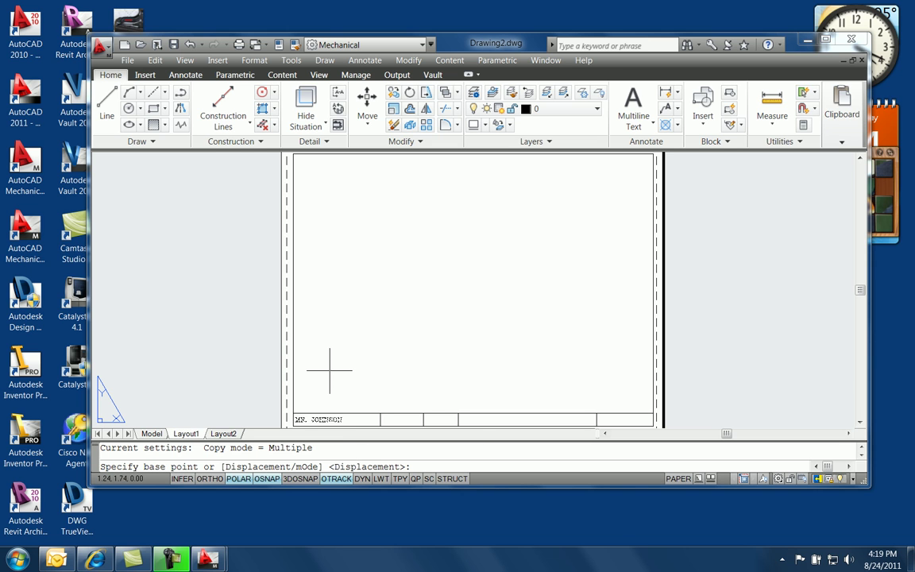
{"action": "key", "text": "F8"}
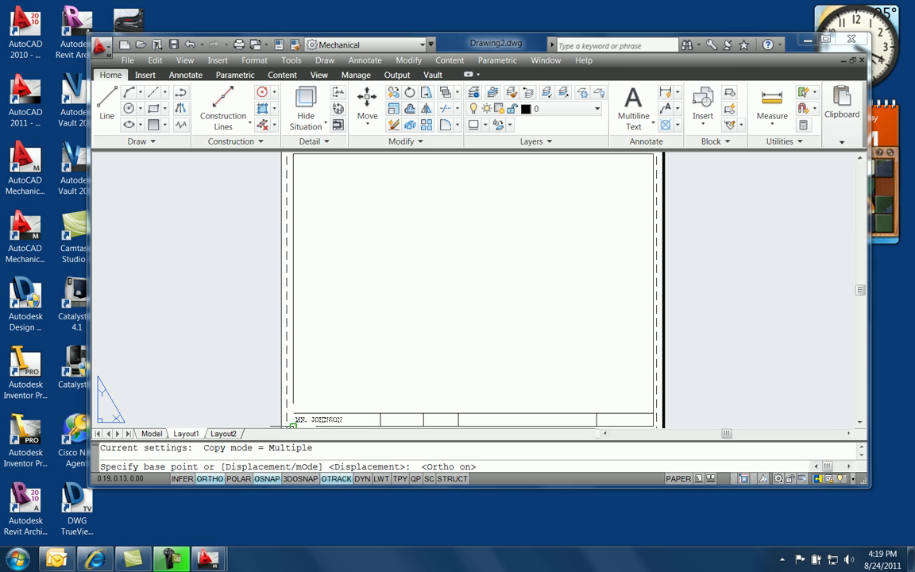
{"action": "scroll", "coordinate": [298, 397], "scroll_direction": "up", "scroll_amount": 5}
{"action": "scroll", "coordinate": [306, 393], "scroll_direction": "down", "scroll_amount": 3}
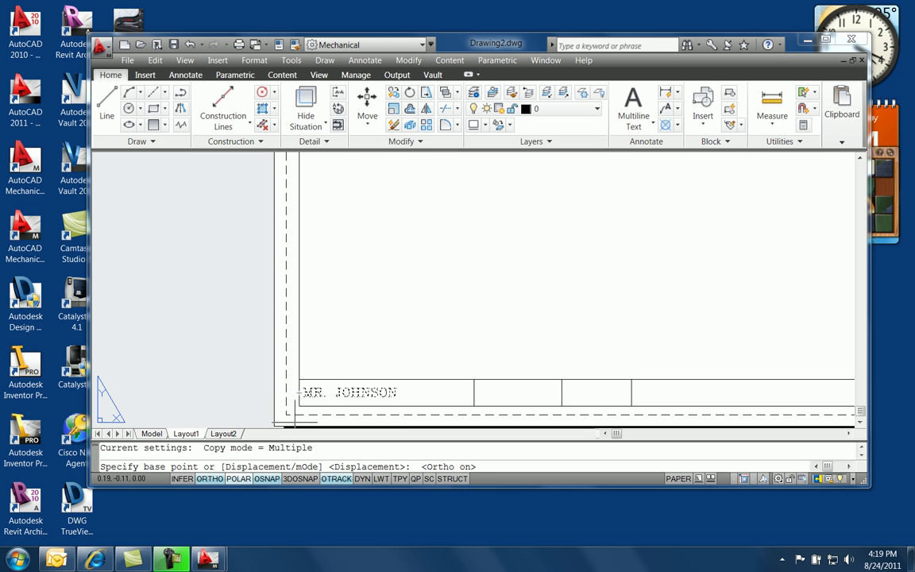
{"action": "left_click", "coordinate": [267, 478]}
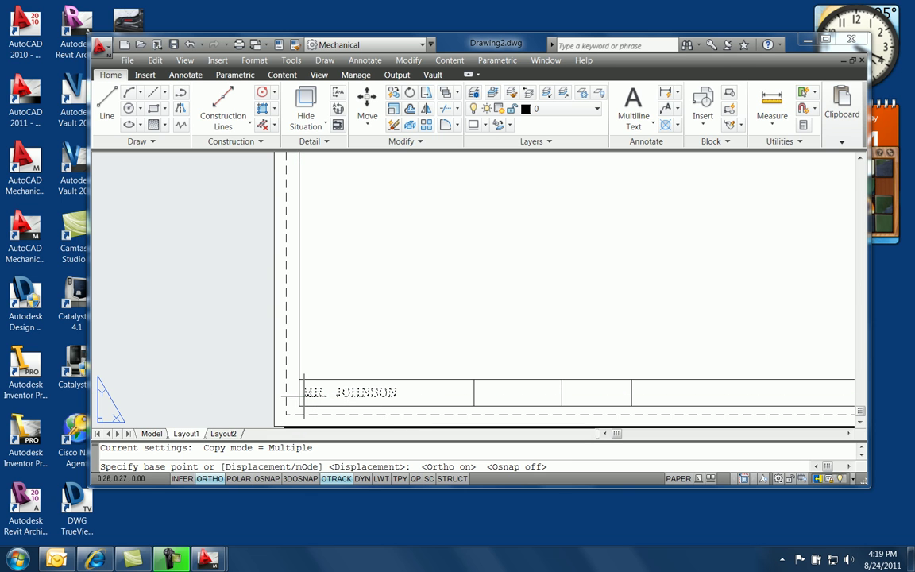
{"action": "left_click", "coordinate": [302, 393]}
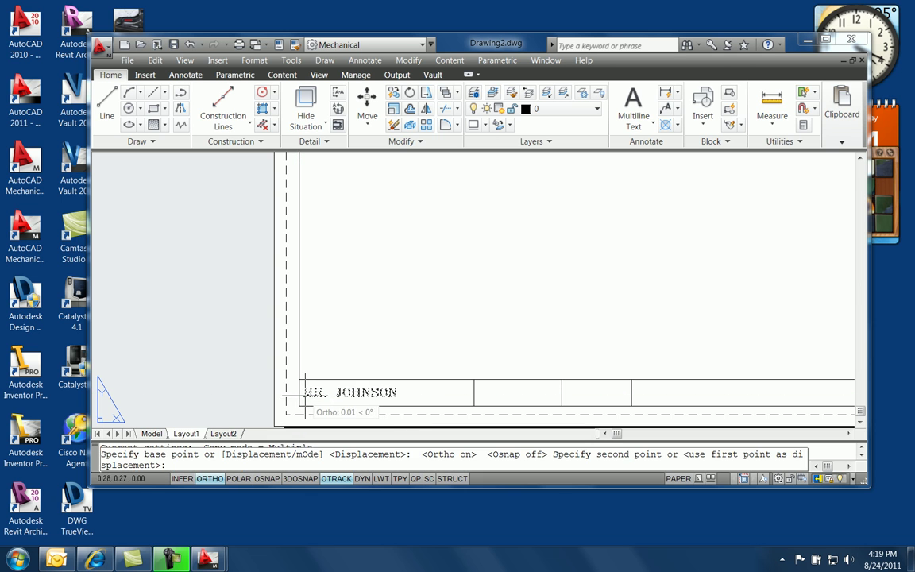
{"action": "left_click", "coordinate": [476, 393]}
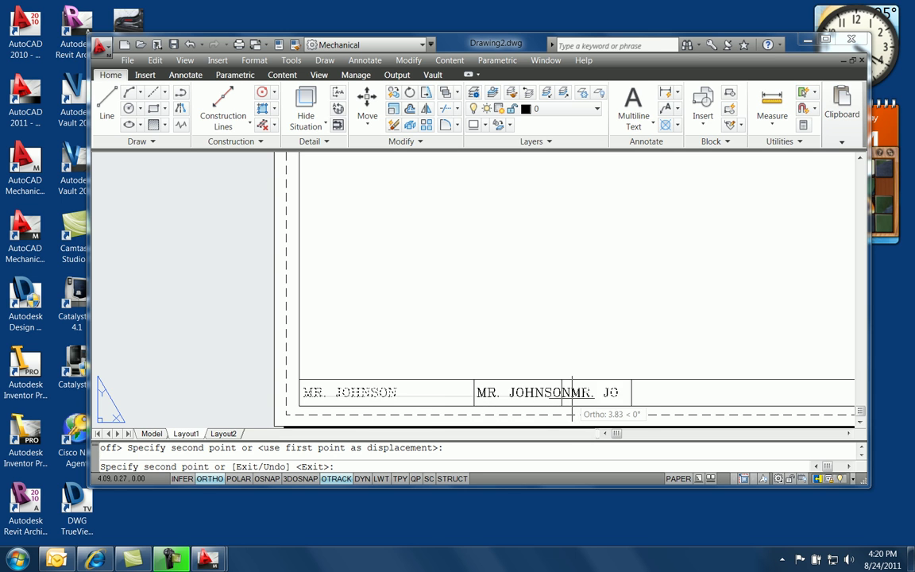
Step: Place further copies of the name text just inside the left edges of the strip's third, fourth and fifth cells
{"action": "left_click", "coordinate": [565, 392]}
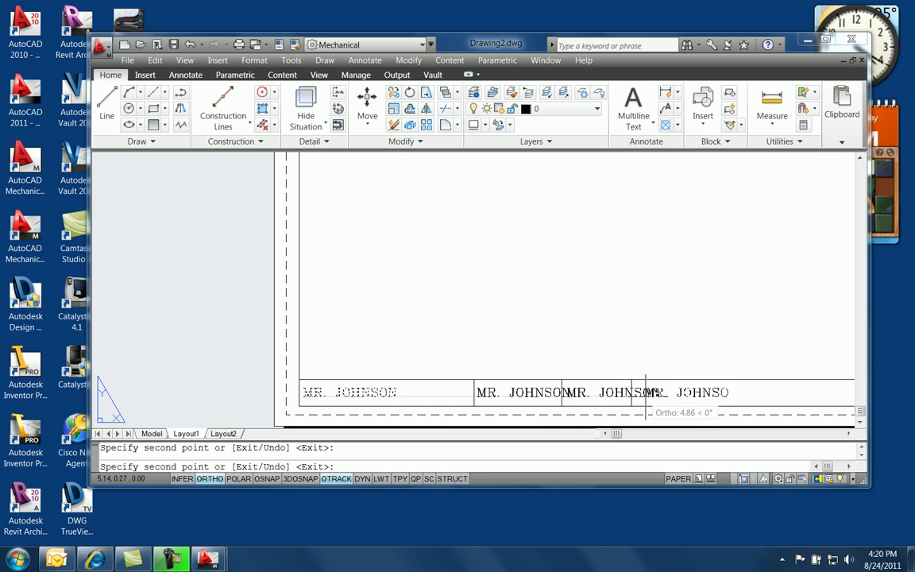
{"action": "left_click", "coordinate": [635, 393]}
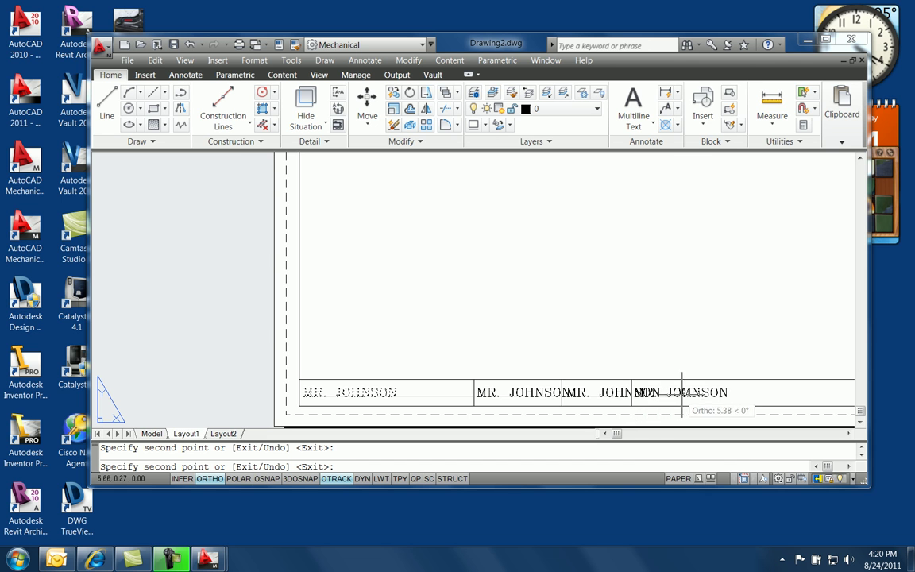
{"action": "middle_click_drag", "start_coordinate": [693, 390], "coordinate": [329, 326]}
{"action": "scroll", "coordinate": [329, 327], "scroll_direction": "up", "scroll_amount": 2}
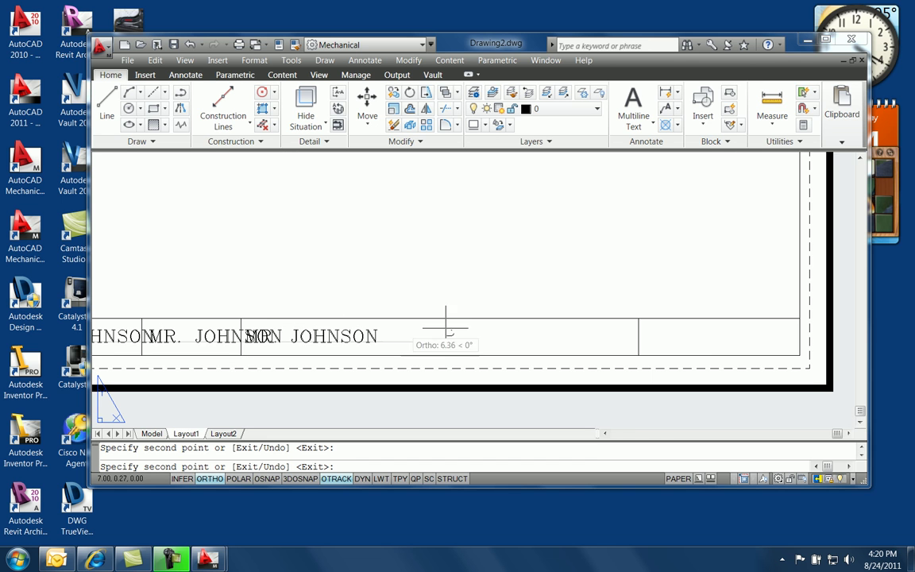
{"action": "left_click", "coordinate": [643, 334]}
{"action": "key", "text": "Escape"}
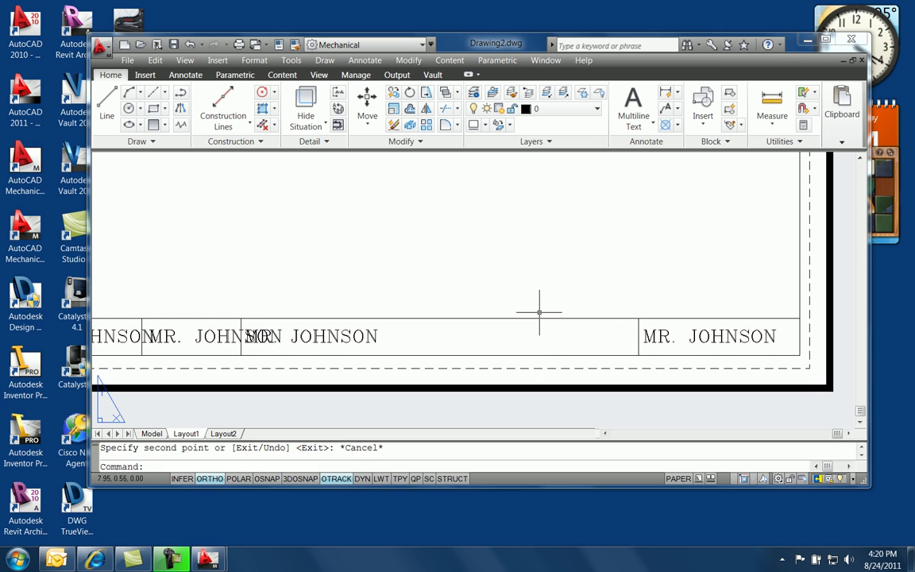
Step: Change the strip's second cell text to 08-25-11 and its third cell text to CAD-100
{"action": "type", "text": "z"}
{"action": "key", "text": "Return"}
{"action": "type", "text": "e"}
{"action": "key", "text": "Return"}
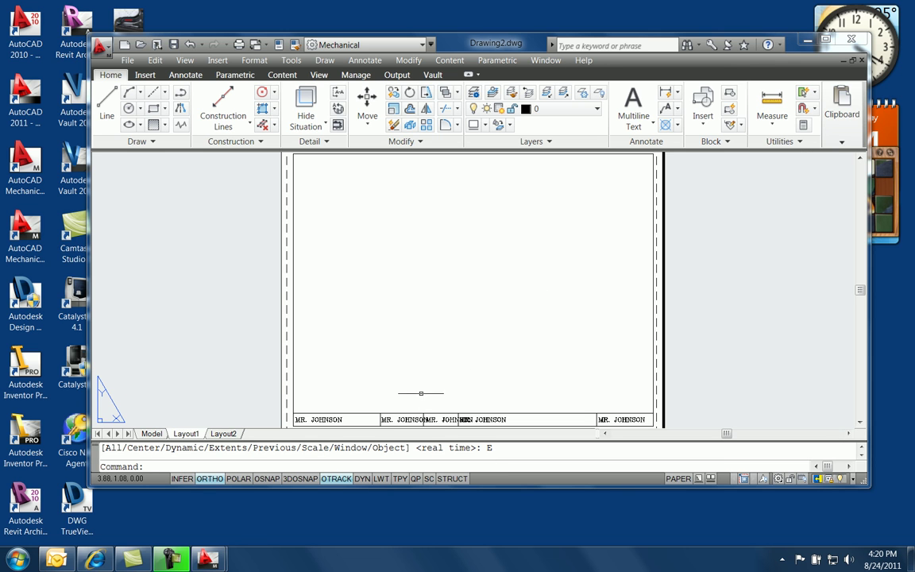
{"action": "double_click", "coordinate": [388, 419]}
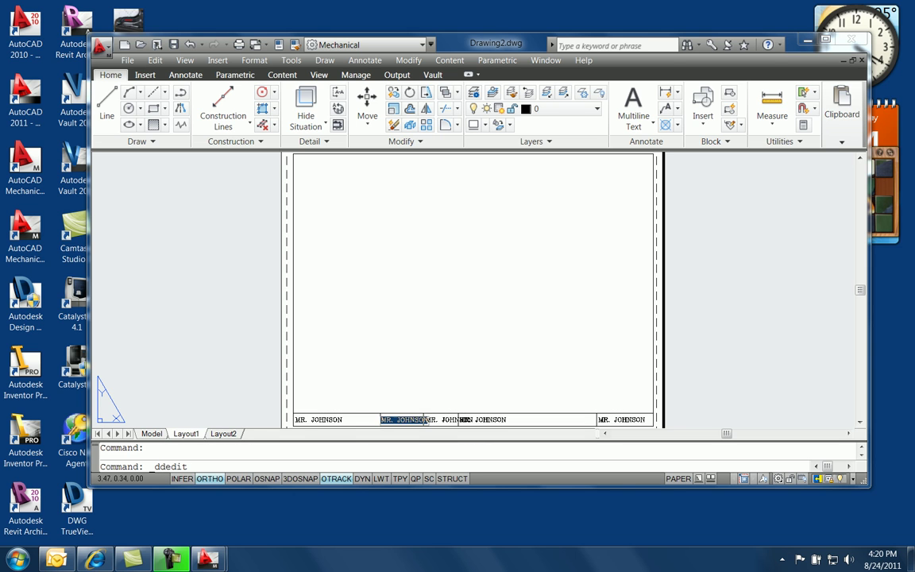
{"action": "type", "text": "08-25-11"}
{"action": "left_click", "coordinate": [449, 420]}
{"action": "type", "text": "Q"}
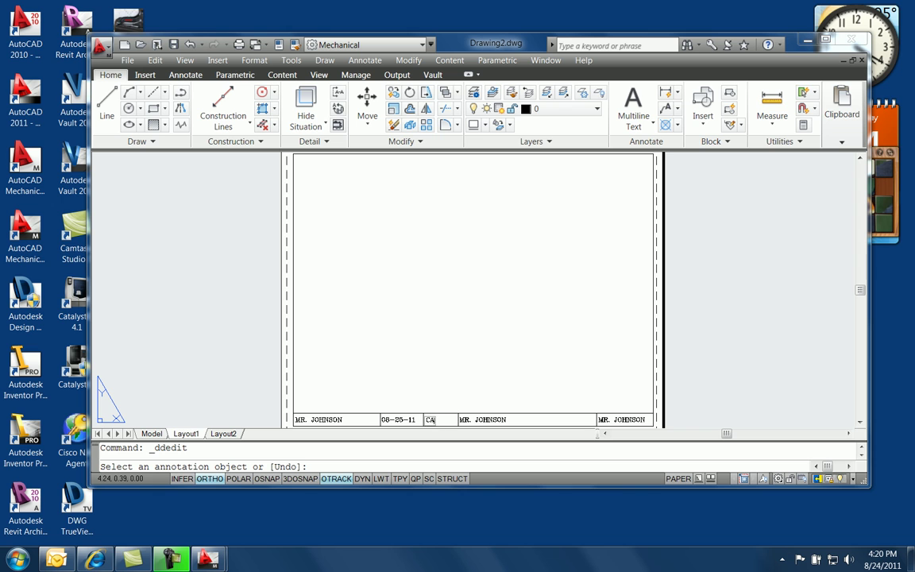
{"action": "type", "text": "AD-100"}
Step: Change the strip's fourth cell text to PROBLEM 1-1 and its last cell text to SCALE: 1:1
{"action": "left_click", "coordinate": [482, 419]}
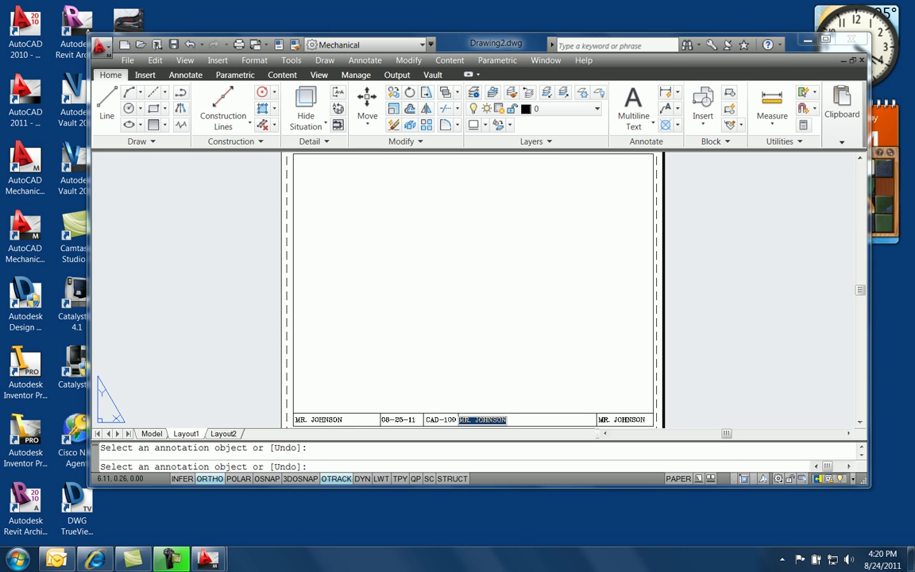
{"action": "type", "text": "PROBLEM"}
{"action": "key", "text": "Return"}
{"action": "key", "text": "Return"}
{"action": "double_click", "coordinate": [622, 419]}
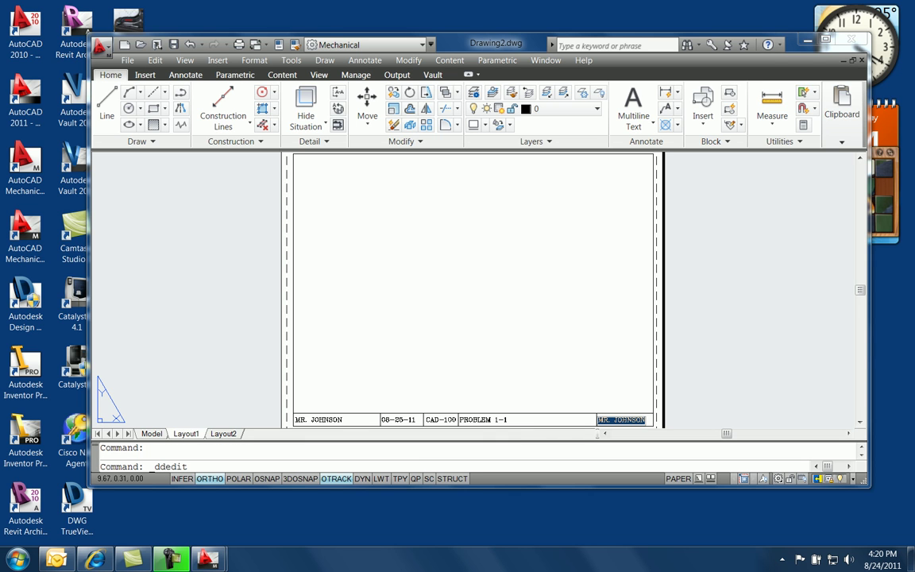
{"action": "type", "text": "SCALE"}
{"action": "key", "text": "Return"}
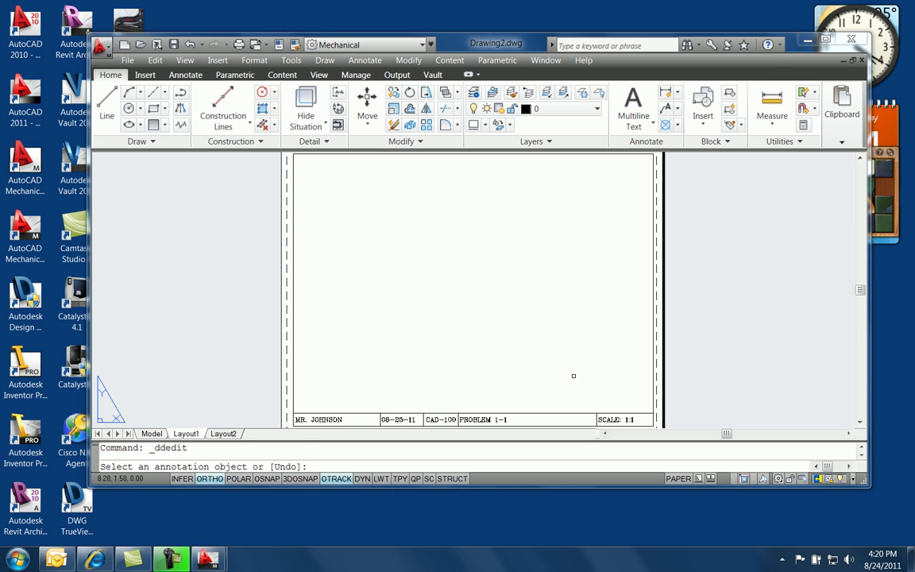
{"action": "key", "text": "Escape"}
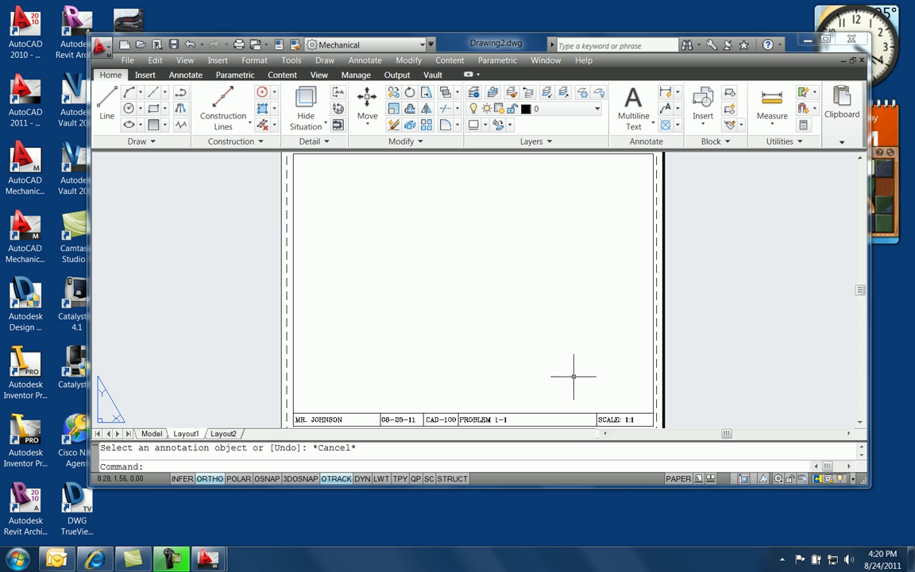
Step: Create a single viewport on Layout1 filling the border area above the title strip, snapped to its opposite corners
{"action": "type", "text": "PORTS"}
{"action": "key", "text": "Return"}
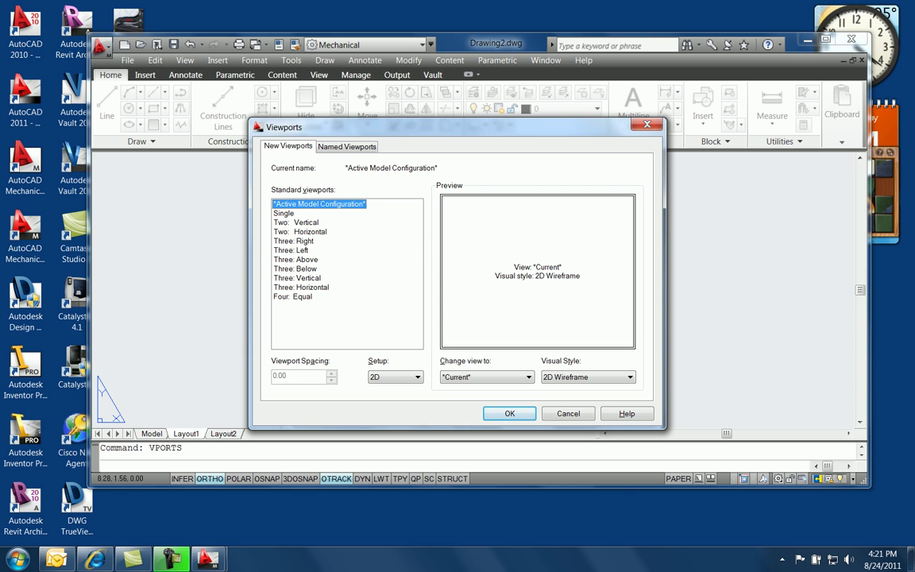
{"action": "left_click", "coordinate": [284, 212]}
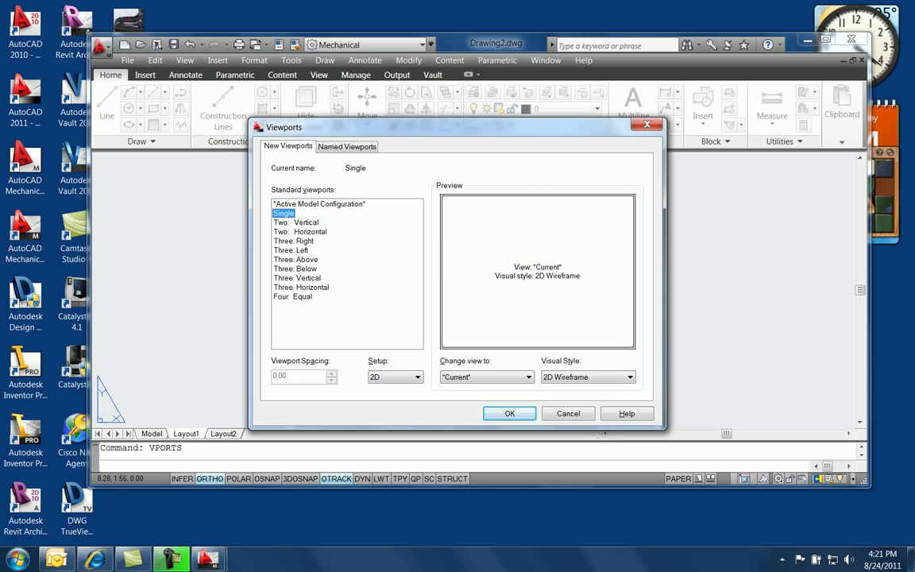
{"action": "key", "text": "Return"}
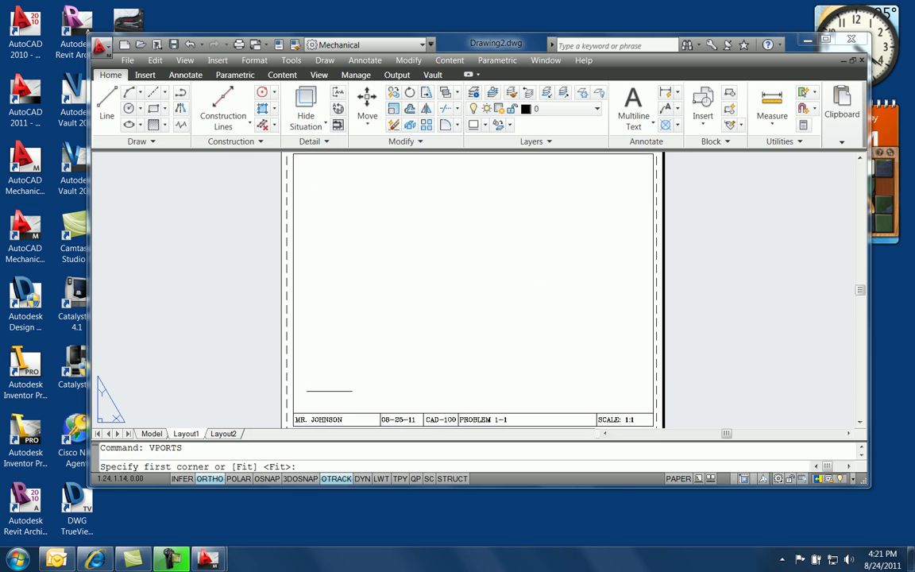
{"action": "key", "text": "F3"}
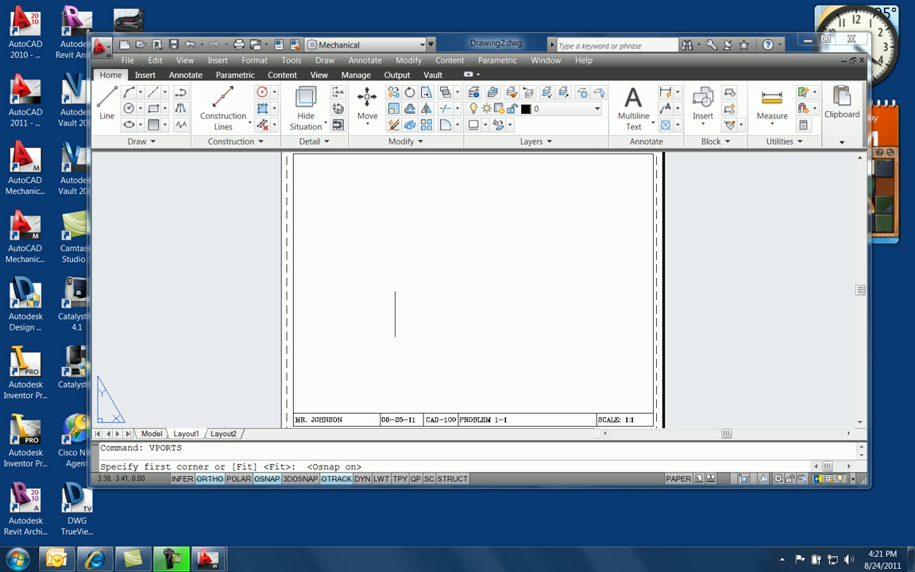
{"action": "left_click", "coordinate": [652, 414]}
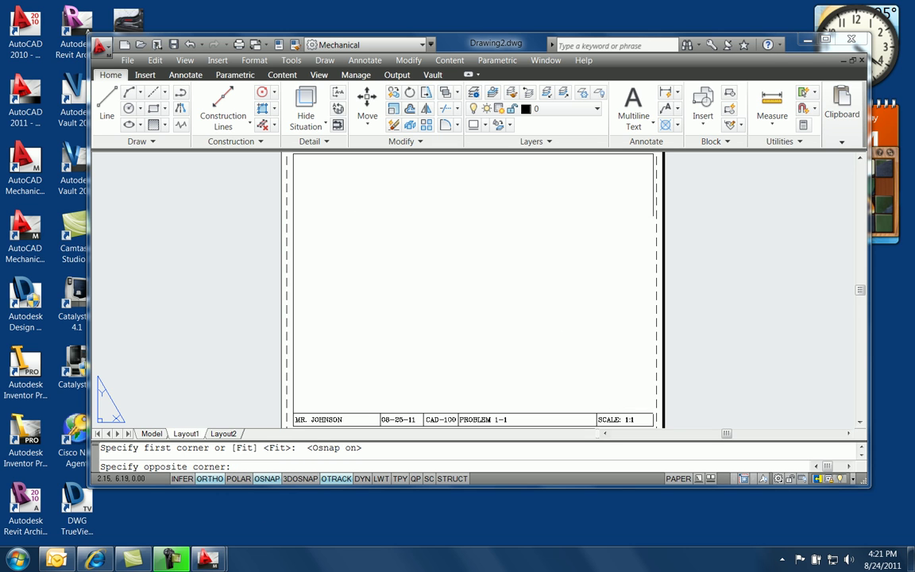
{"action": "left_click", "coordinate": [294, 156]}
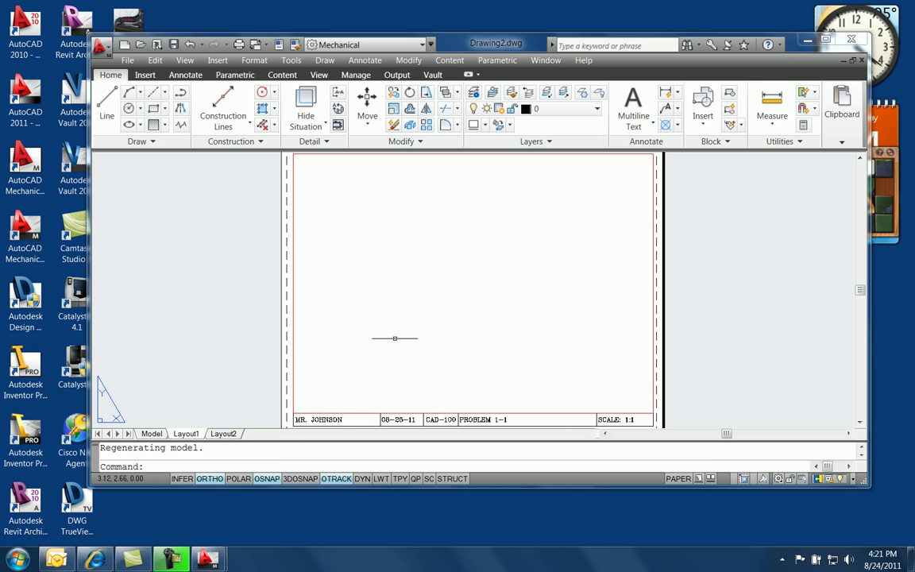
Step: Activate model space inside the new viewport and return to paper space, twice
{"action": "double_click", "coordinate": [473, 296]}
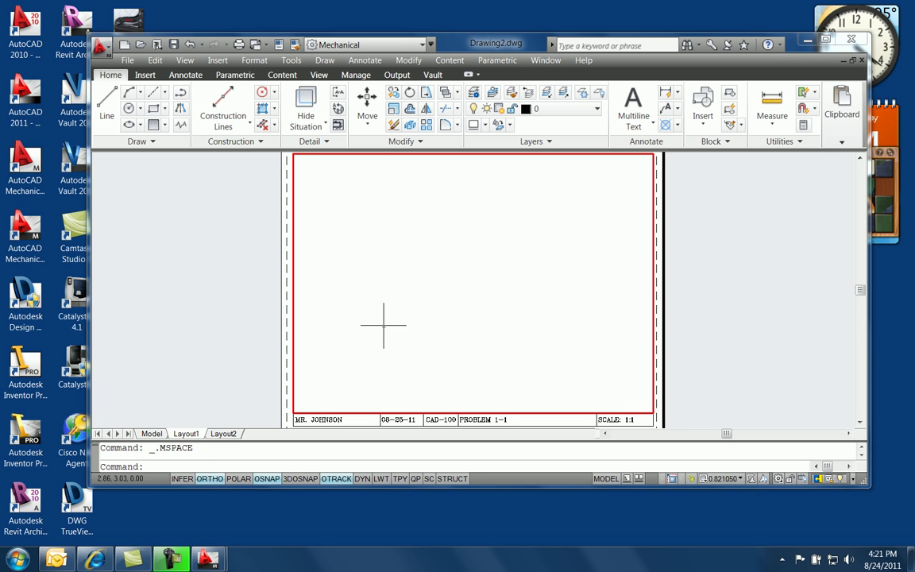
{"action": "double_click", "coordinate": [203, 347]}
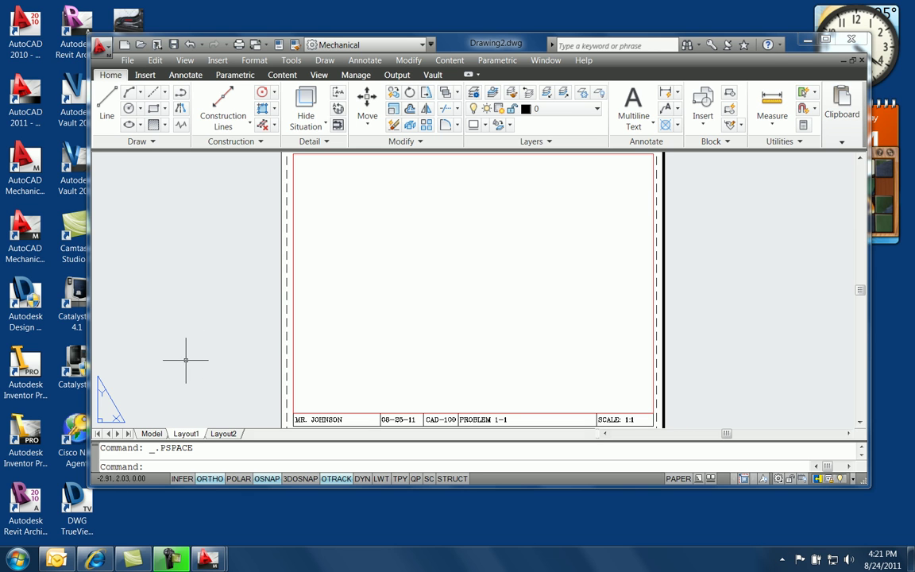
{"action": "double_click", "coordinate": [493, 335]}
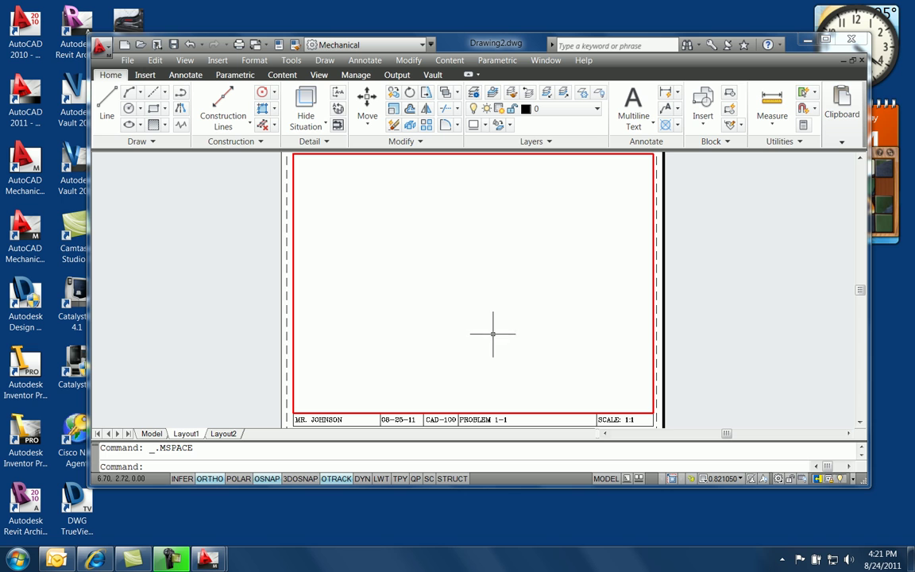
{"action": "double_click", "coordinate": [204, 321]}
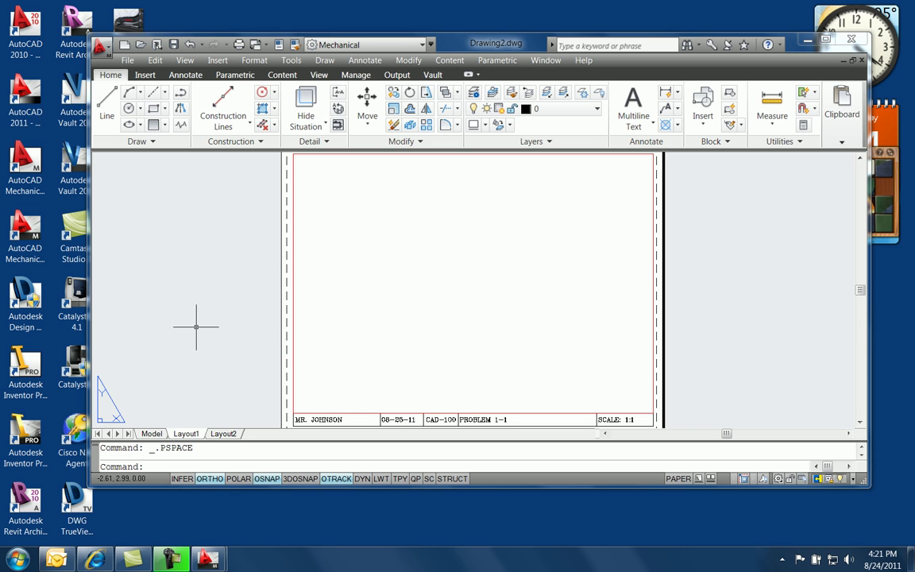
Step: Draw three separate freehand circles in the Model space, the second with a radius of about 1.57
{"action": "left_click", "coordinate": [152, 433]}
{"action": "type", "text": "C"}
{"action": "key", "text": "Return"}
{"action": "left_click", "coordinate": [391, 300]}
{"action": "left_click", "coordinate": [398, 301]}
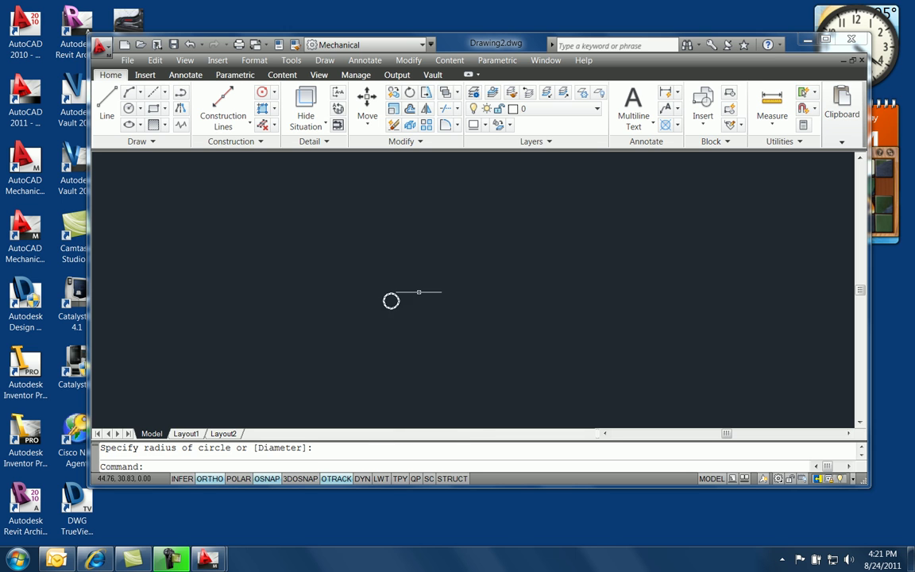
{"action": "key", "text": "Return"}
{"action": "left_click", "coordinate": [432, 286]}
{"action": "left_click", "coordinate": [422, 279]}
{"action": "type", "text": "C"}
{"action": "key", "text": "Return"}
{"action": "left_click", "coordinate": [369, 237]}
{"action": "left_click", "coordinate": [379, 238]}
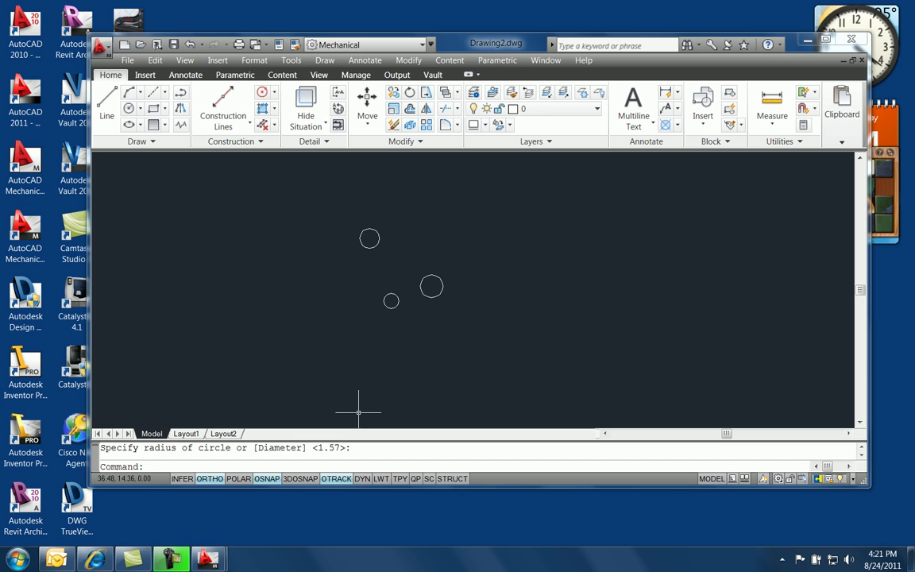
Step: Activate the viewport on Layout1 and zoom its model view to the extents of the circles
{"action": "left_click", "coordinate": [186, 433]}
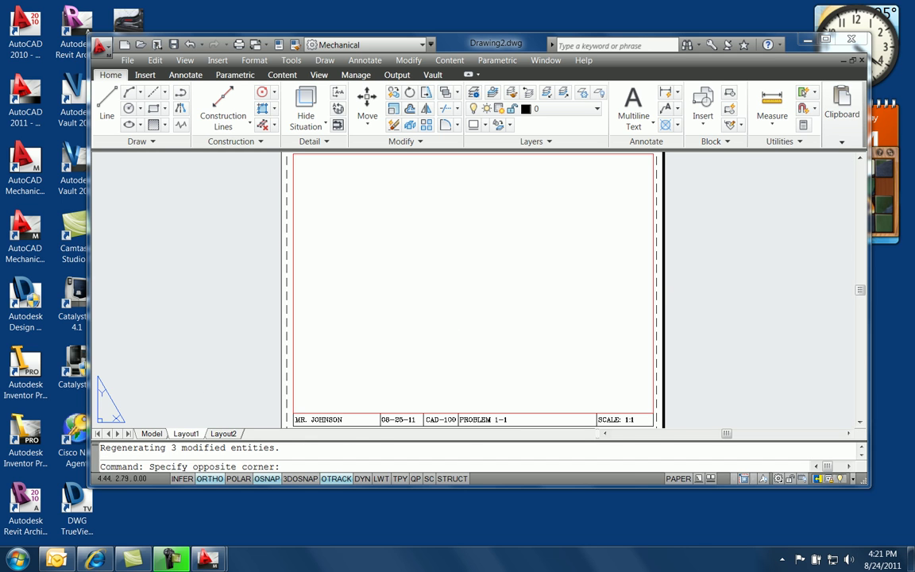
{"action": "double_click", "coordinate": [441, 333]}
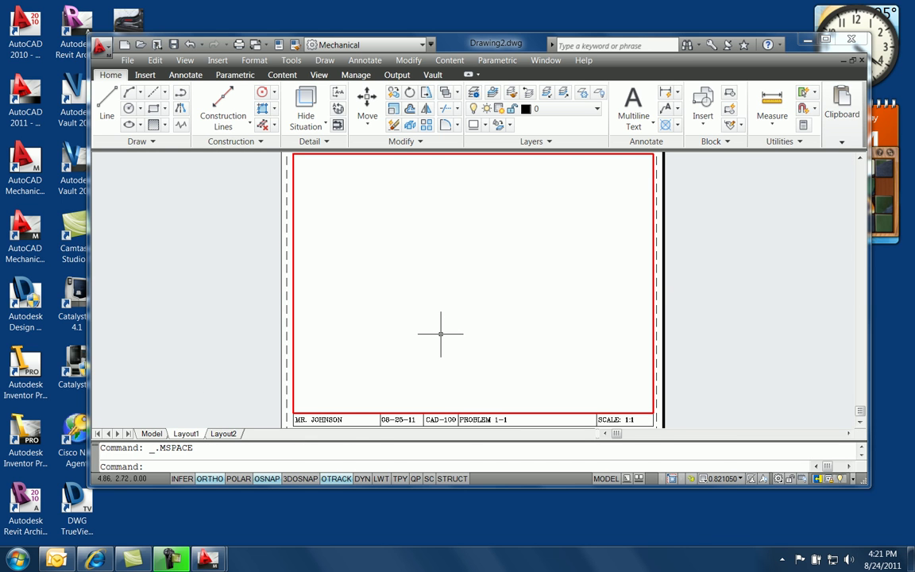
{"action": "type", "text": "z"}
{"action": "key", "text": "Return"}
{"action": "type", "text": "e"}
{"action": "key", "text": "Return"}
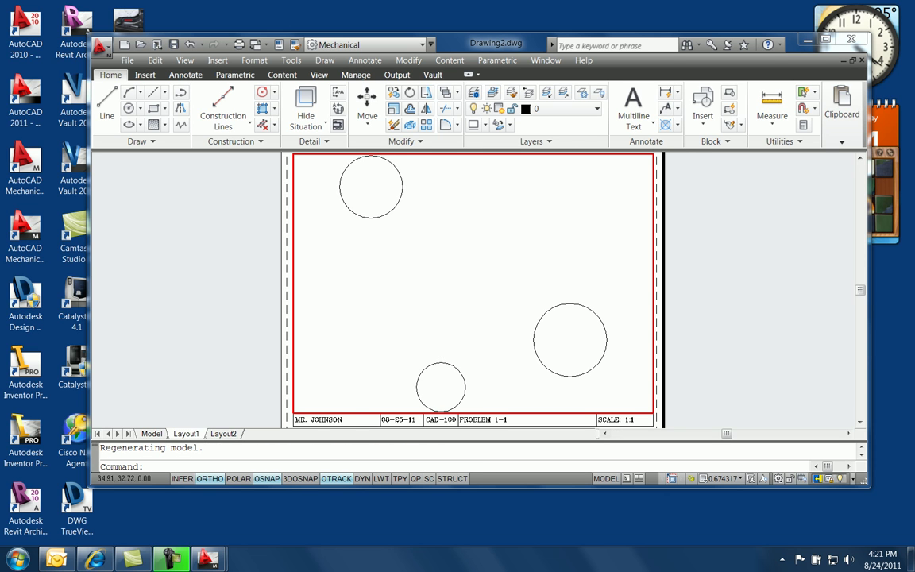
Step: Return to paper space and open the date and problem number texts in the title strip for editing, leaving both without edits
{"action": "double_click", "coordinate": [239, 326]}
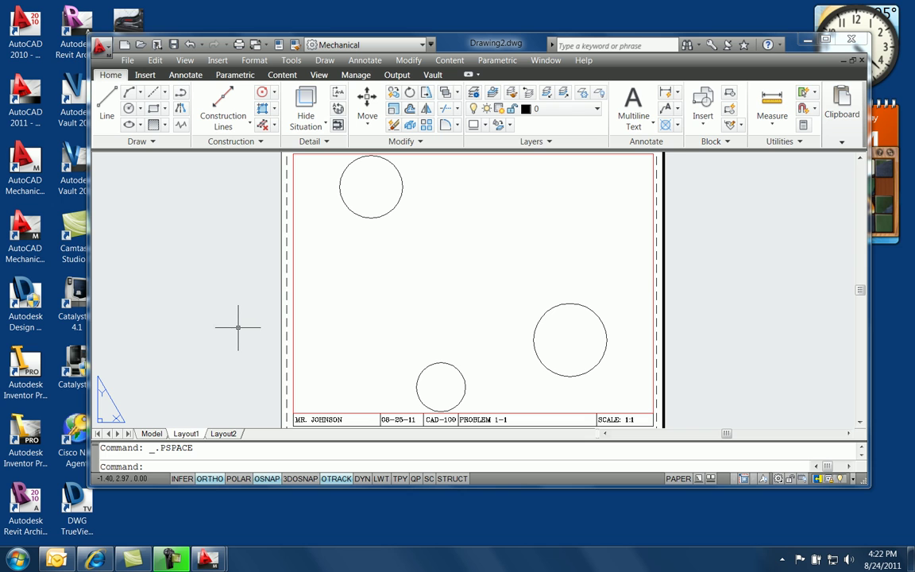
{"action": "double_click", "coordinate": [398, 419]}
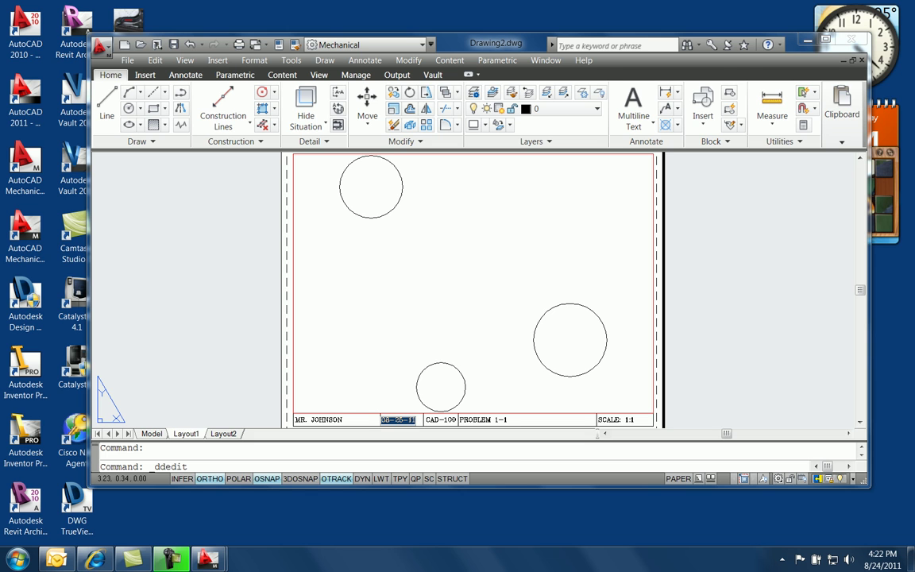
{"action": "key", "text": "Return"}
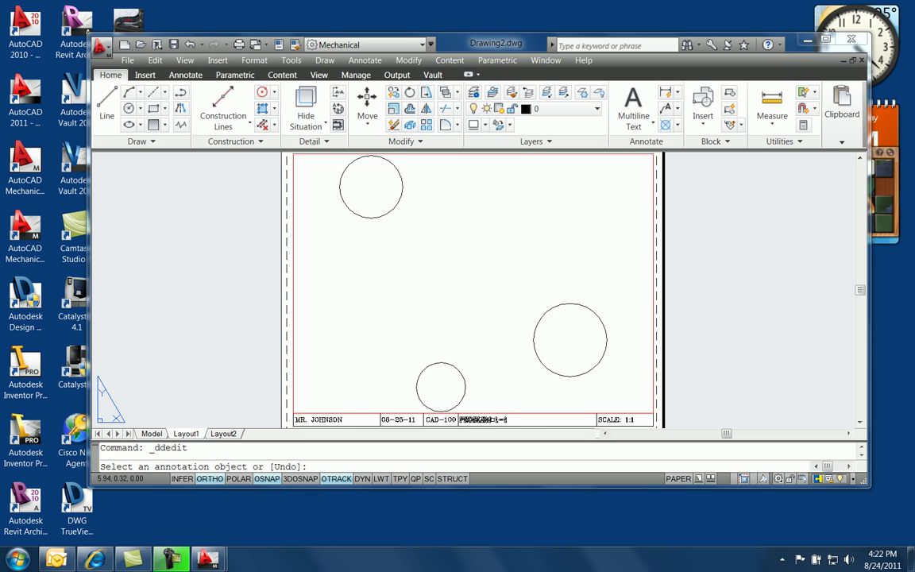
{"action": "left_click", "coordinate": [483, 419]}
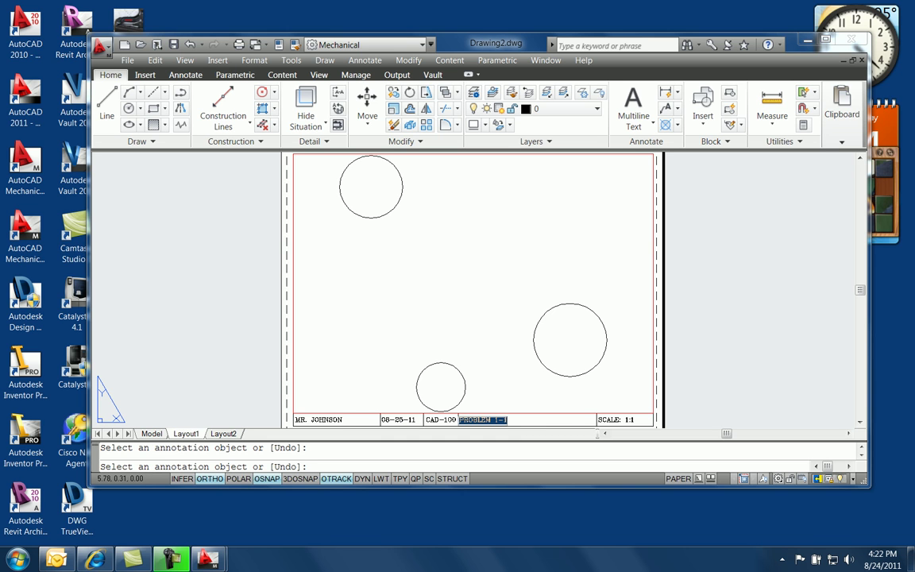
{"action": "key", "text": "Escape"}
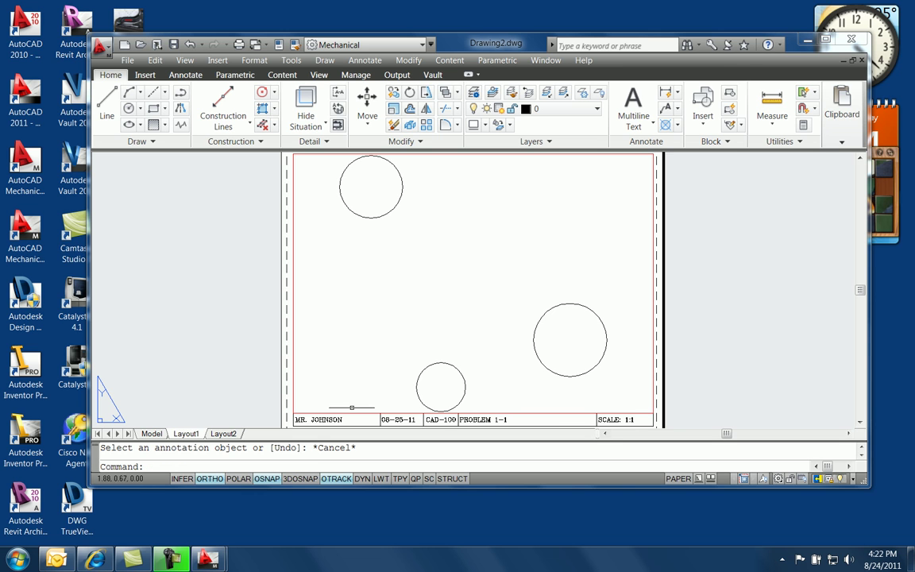
Step: Erase all objects in the Model space
{"action": "left_click", "coordinate": [152, 433]}
{"action": "type", "text": "e"}
{"action": "key", "text": "Return"}
{"action": "type", "text": "all"}
{"action": "key", "text": "Return"}
{"action": "key", "text": "Return"}
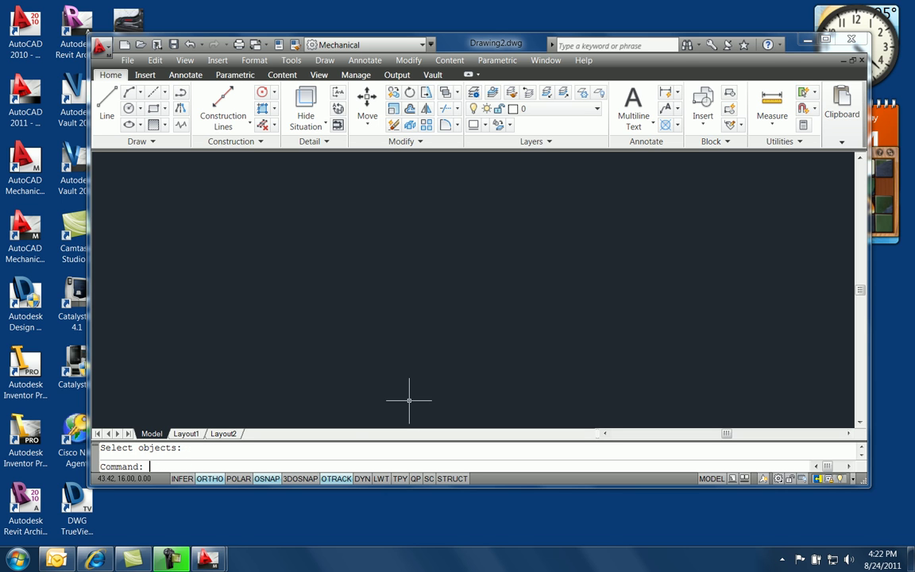
Step: Set up saving the drawing as an AutoCAD Mechanical Drawing Template (*.dwt) named AA-MJ-A-SIZE in the personal user folder, and cancel the save
{"action": "left_click", "coordinate": [127, 60]}
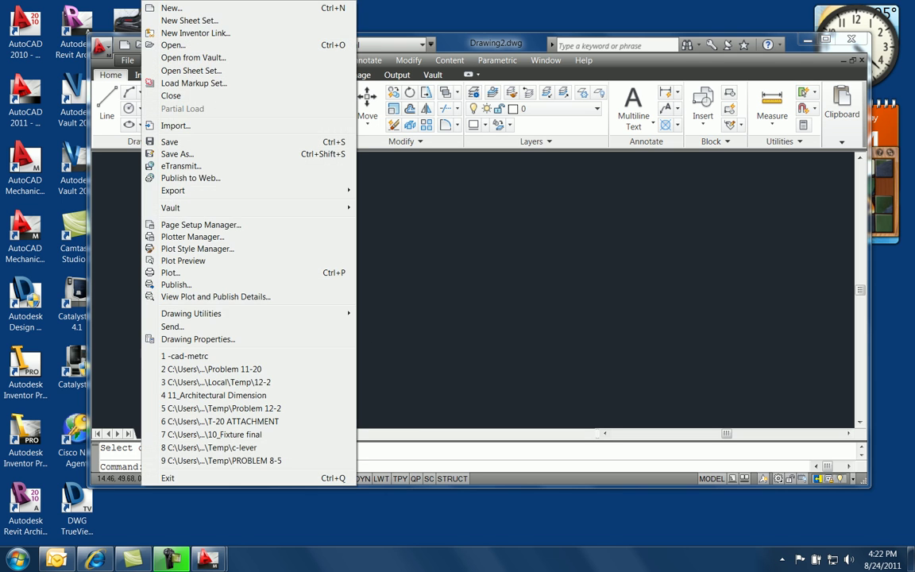
{"action": "left_click", "coordinate": [177, 154]}
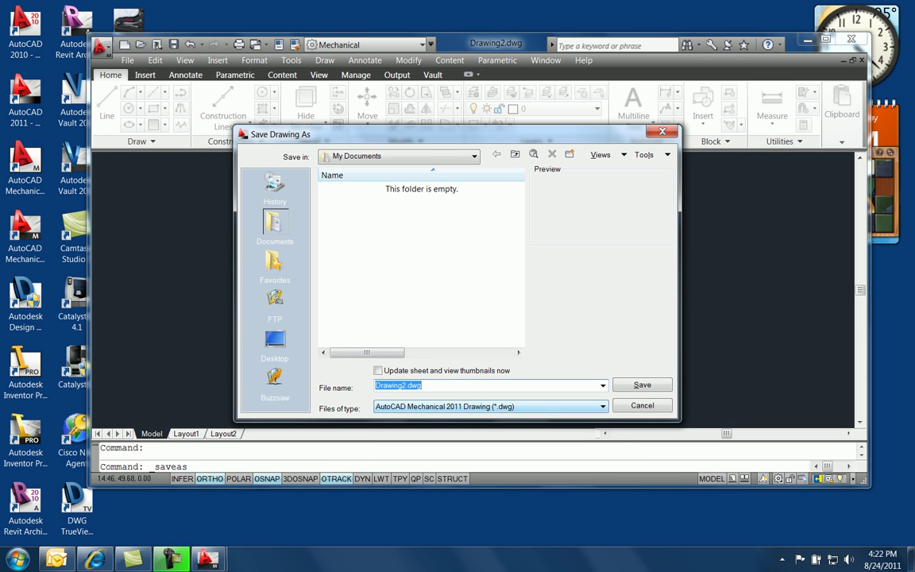
{"action": "left_click", "coordinate": [488, 406]}
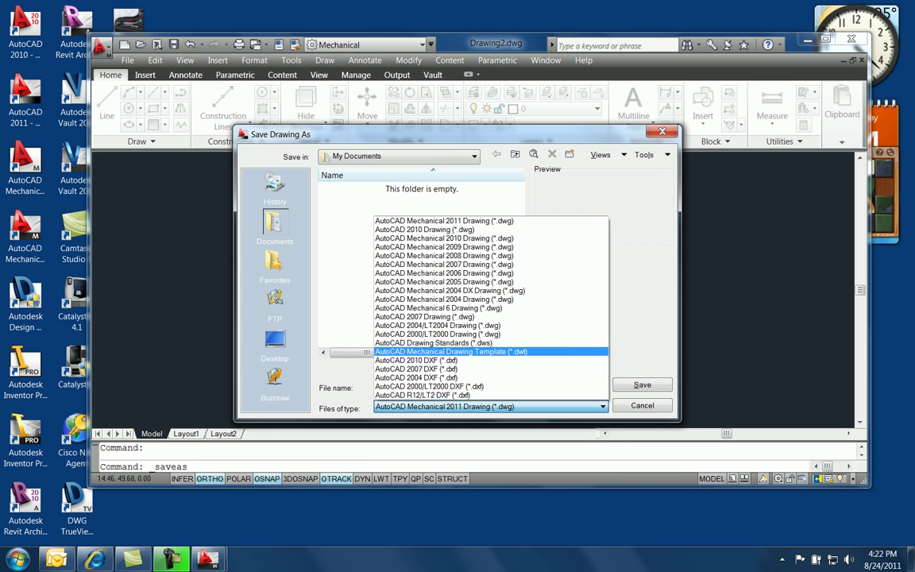
{"action": "left_click", "coordinate": [450, 351]}
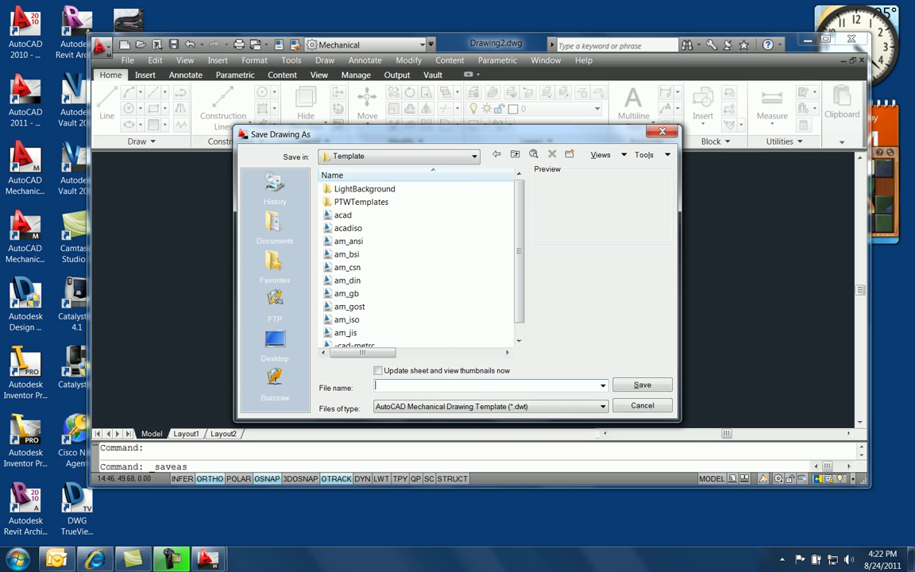
{"action": "left_click", "coordinate": [397, 156]}
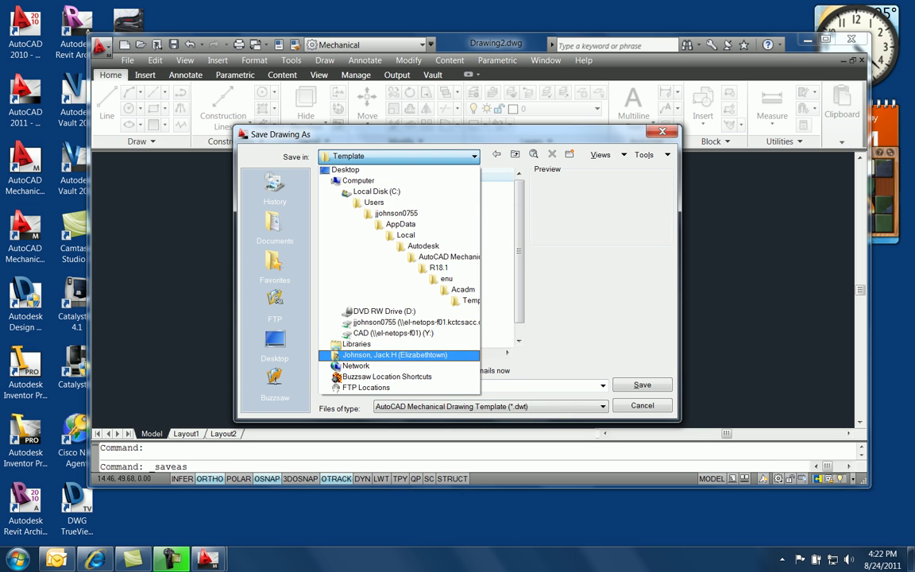
{"action": "left_click", "coordinate": [394, 354]}
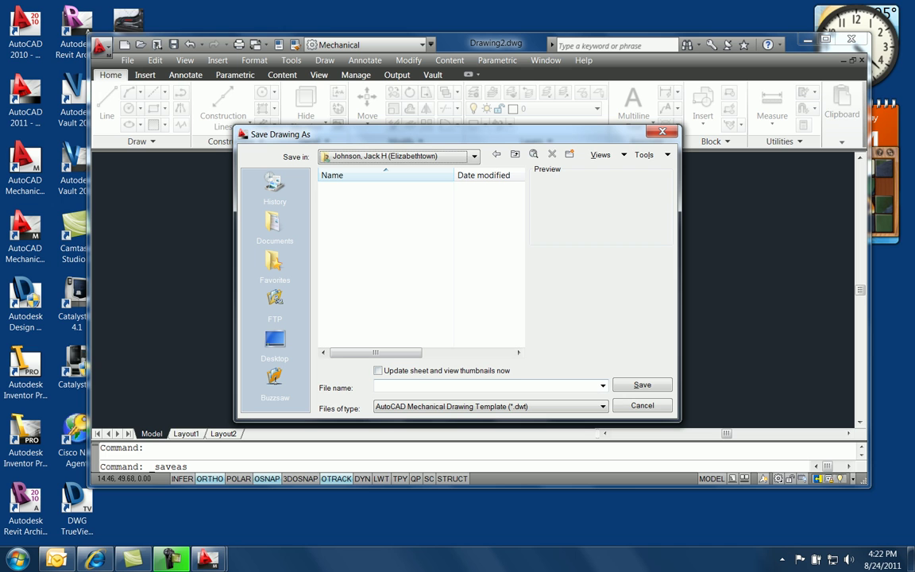
{"action": "type", "text": "a"}
{"action": "key", "text": "BackSpace"}
{"action": "type", "text": "AA"}
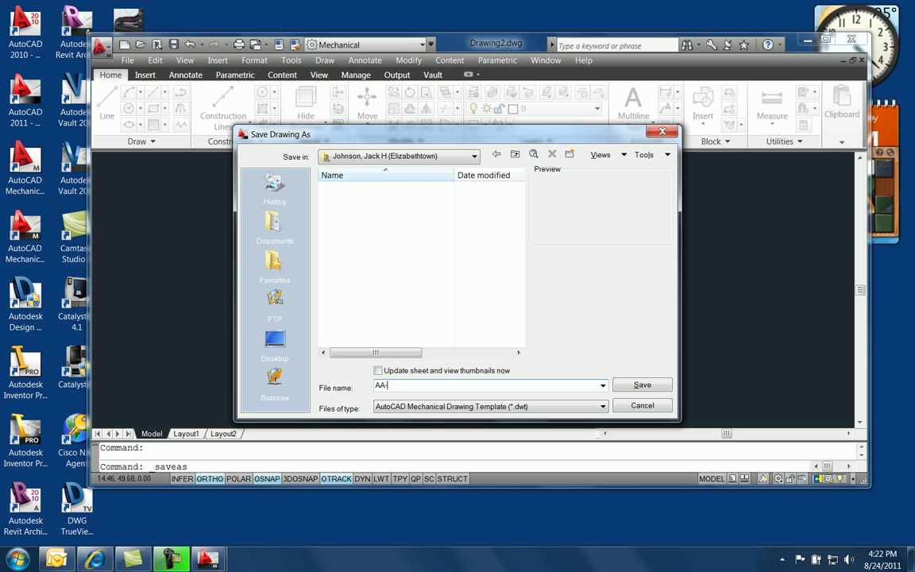
{"action": "type", "text": "-MJ-A-SIZE"}
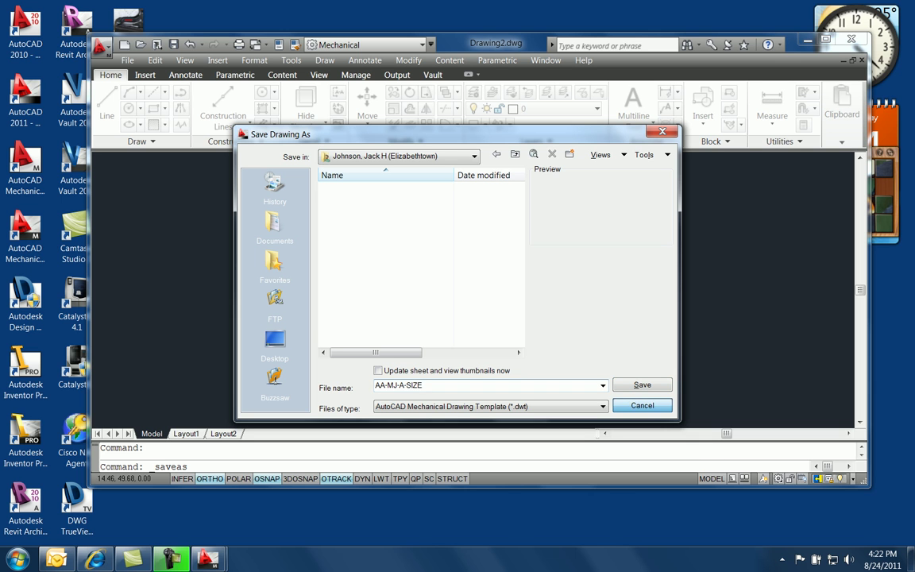
{"action": "left_click", "coordinate": [642, 385]}
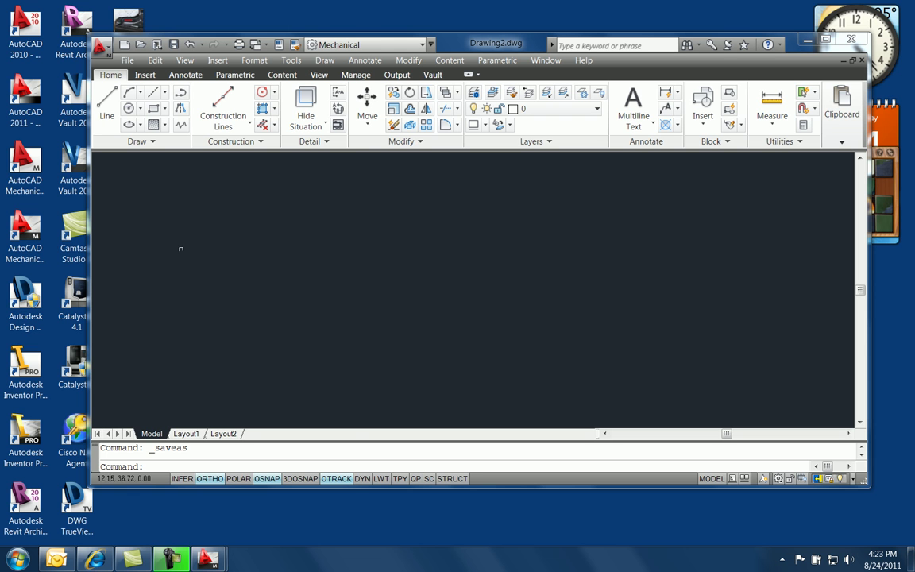
Step: Open the drawing template -cad-metrc from the Template folder
{"action": "left_click", "coordinate": [127, 60]}
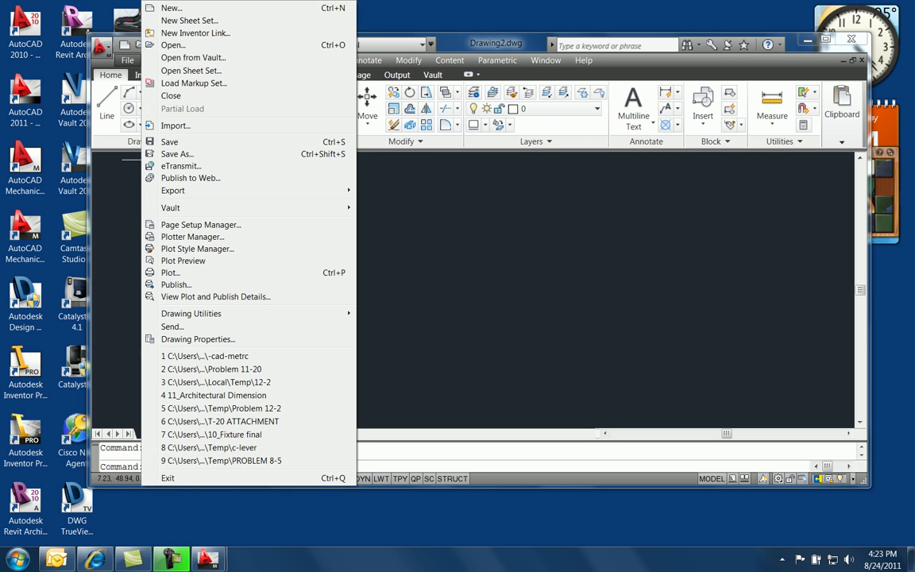
{"action": "left_click", "coordinate": [159, 52]}
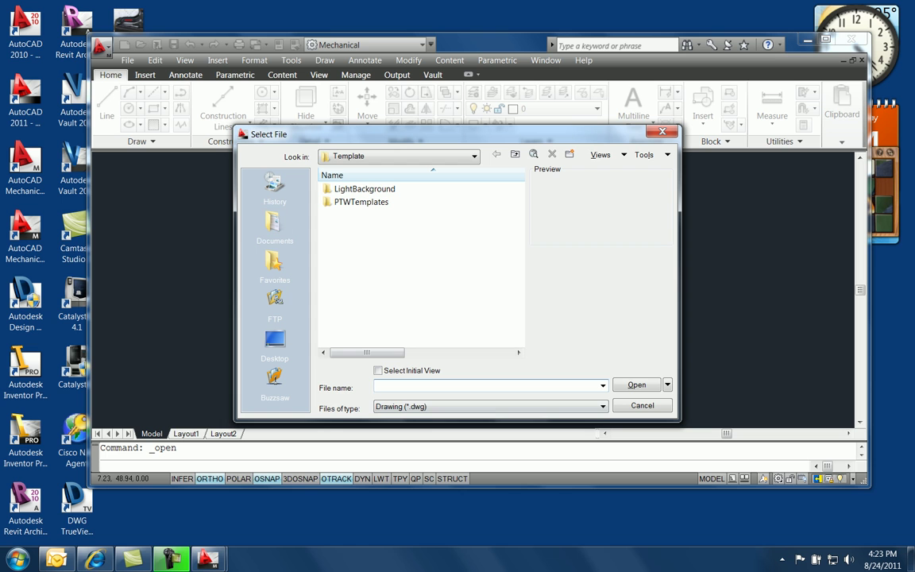
{"action": "left_click", "coordinate": [602, 406]}
{"action": "left_click", "coordinate": [416, 444]}
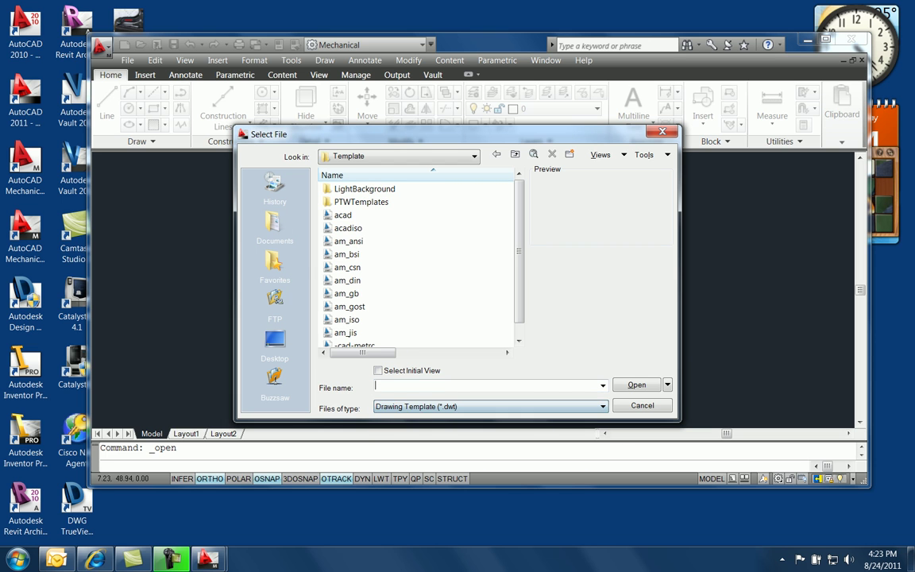
{"action": "left_click_drag", "start_coordinate": [519, 262], "coordinate": [519, 275]}
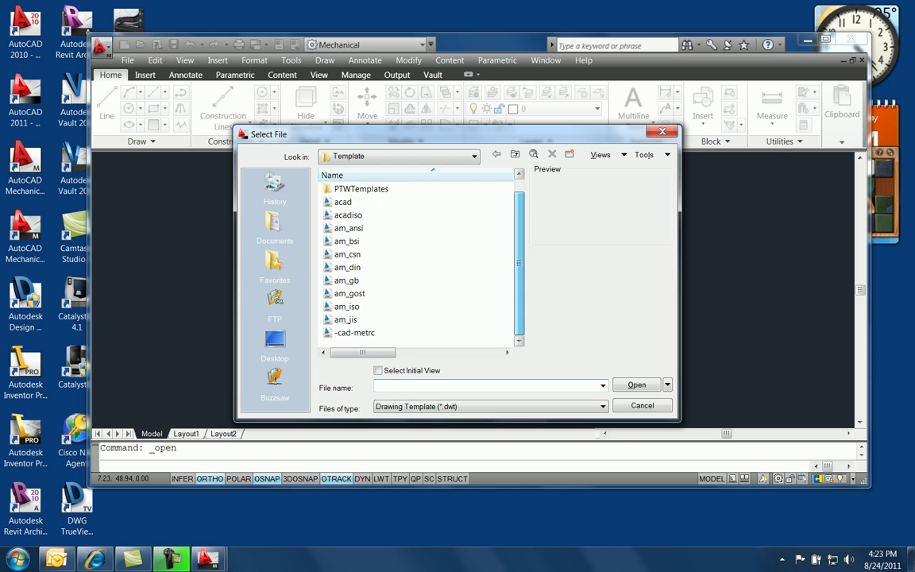
{"action": "left_click", "coordinate": [354, 333]}
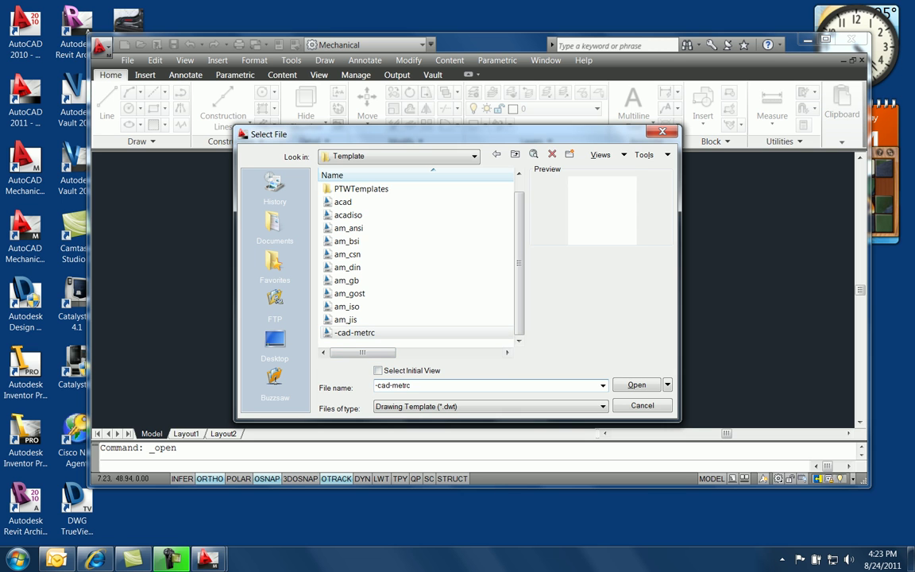
{"action": "key", "text": "Return"}
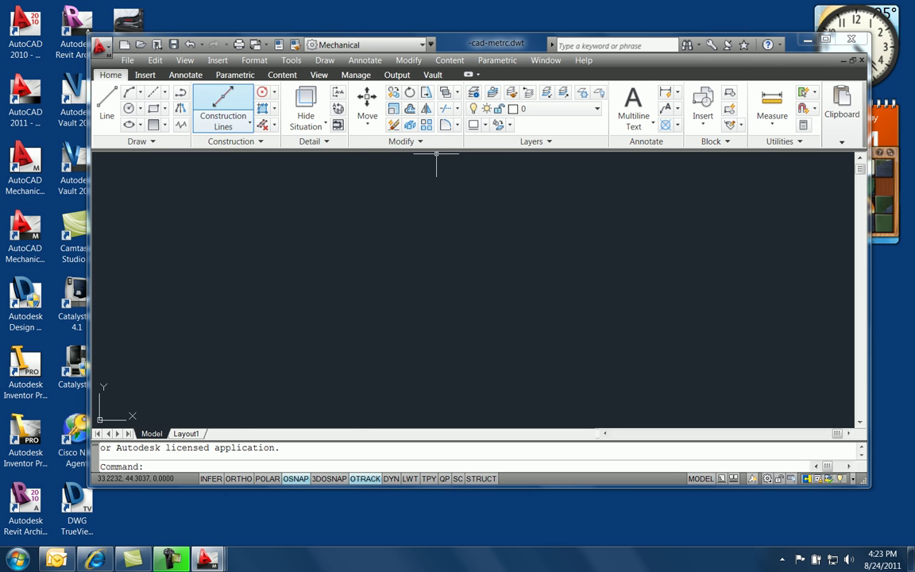
Step: Set up saving the opened template as an AutoCAD Mechanical 2011 drawing named PROBLEM 1-1, and cancel the save
{"action": "key", "text": "f"}
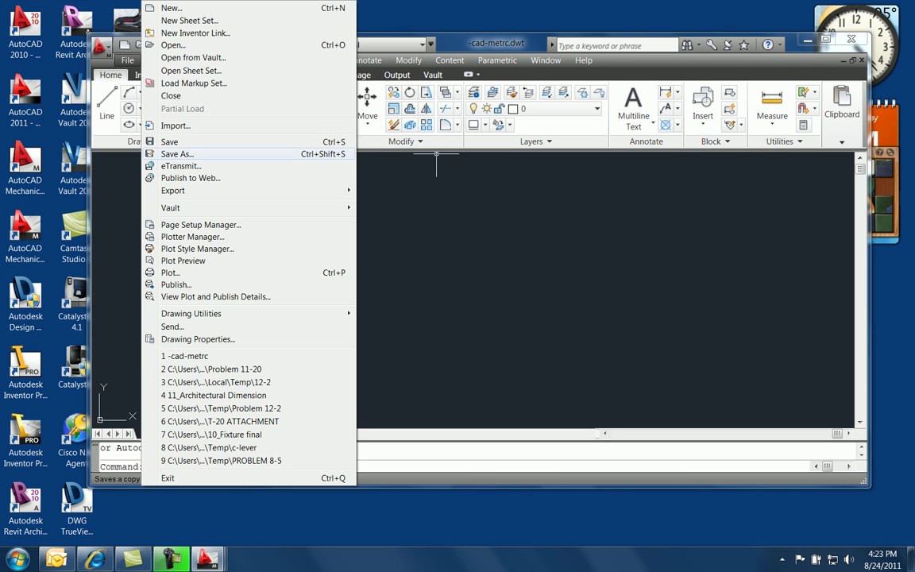
{"action": "key", "text": "a"}
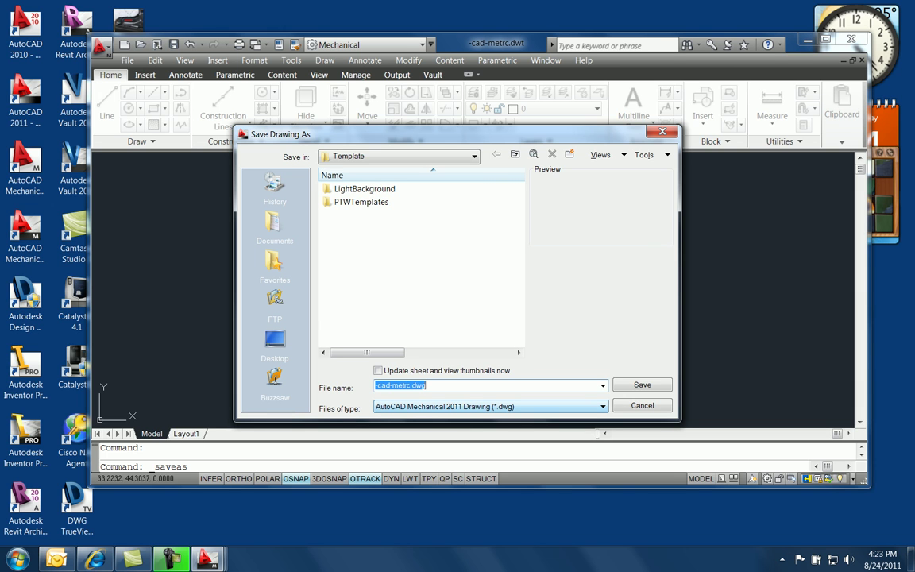
{"action": "type", "text": "p"}
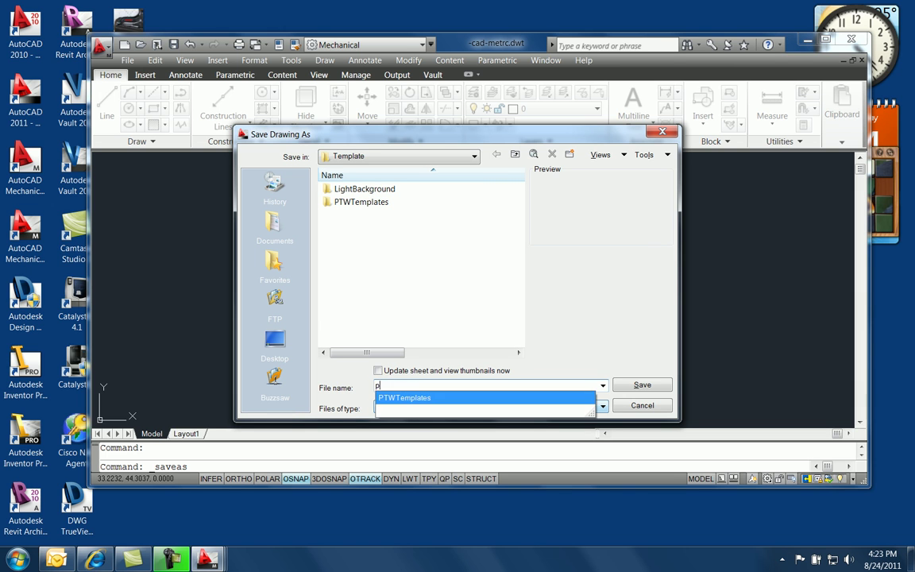
{"action": "key", "text": "BackSpace"}
{"action": "type", "text": "PROB"}
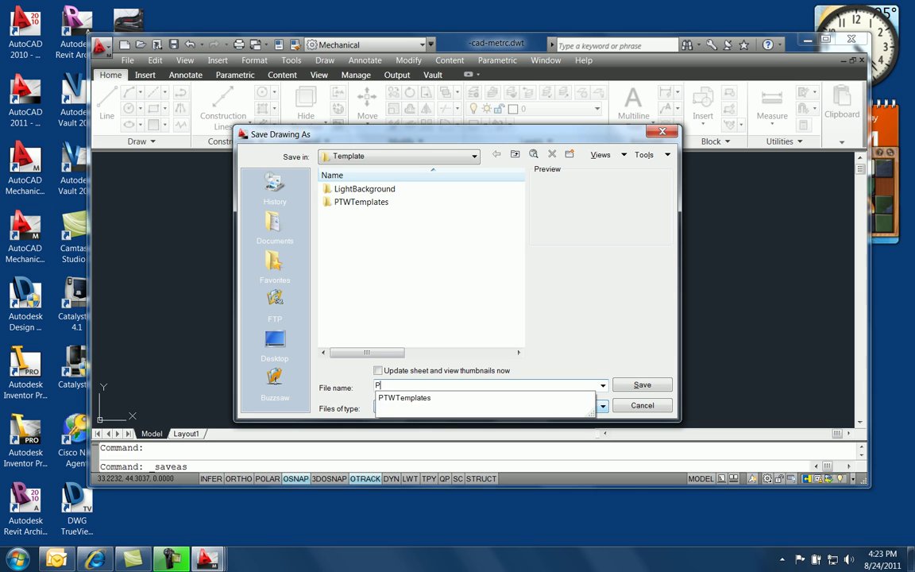
{"action": "type", "text": "LEM 1-1"}
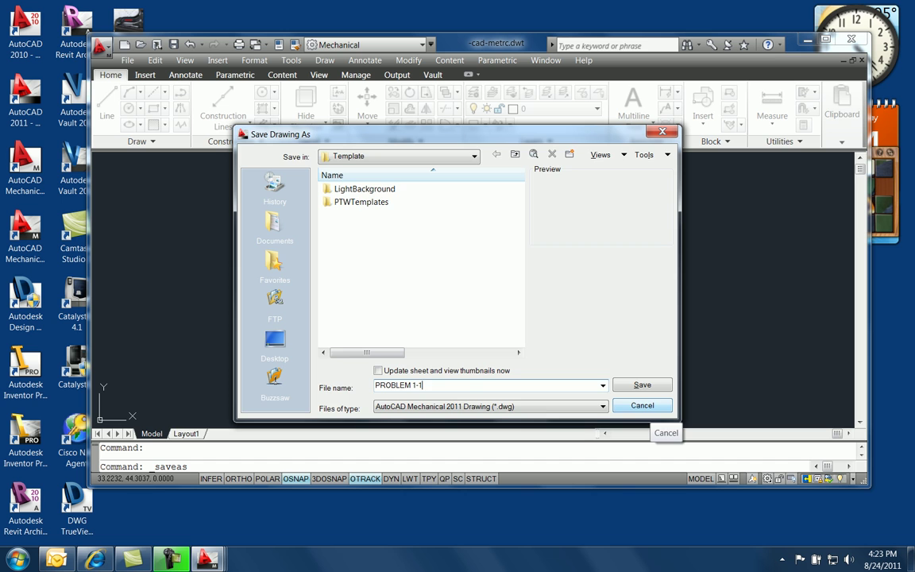
{"action": "left_click", "coordinate": [642, 406]}
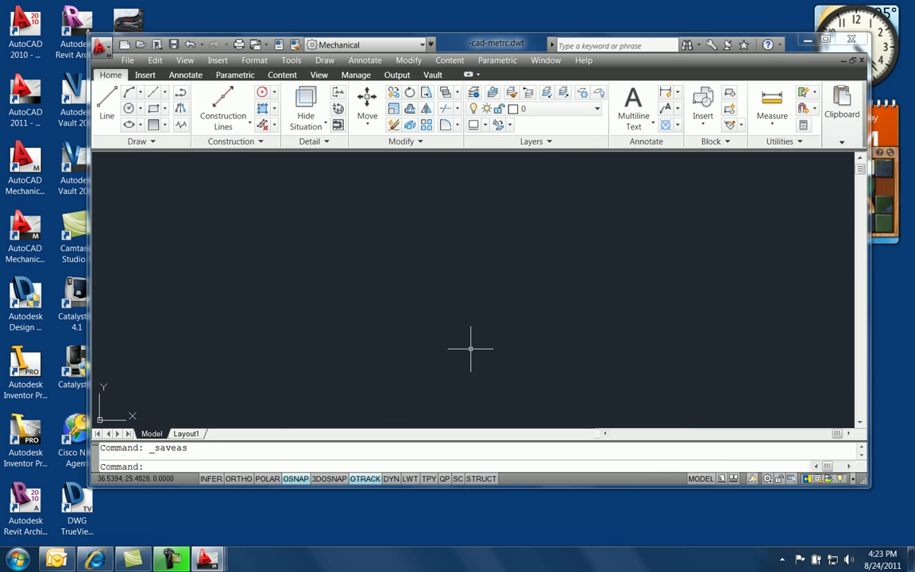